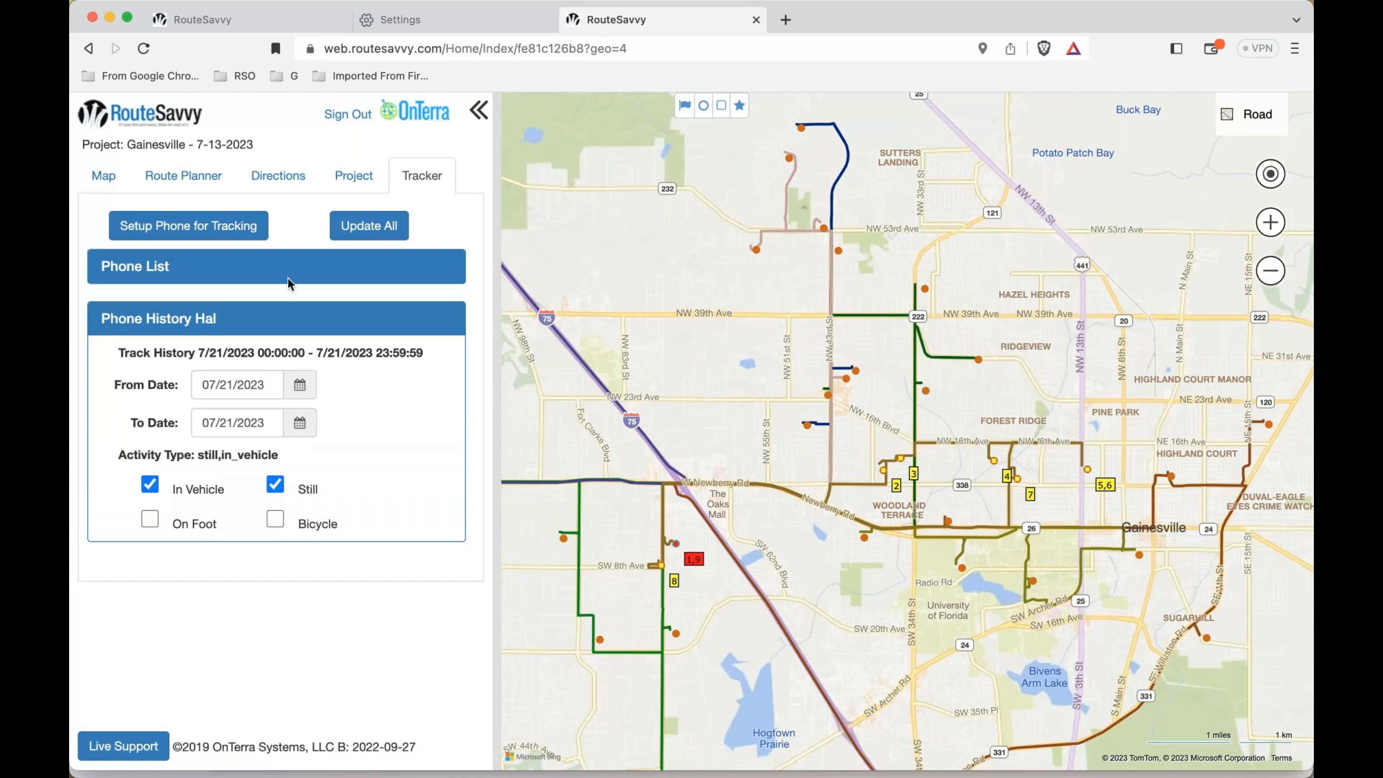
# Load Route01 as the active route in the route planner and examine its stops on the map
pyautogui.click(205, 193)
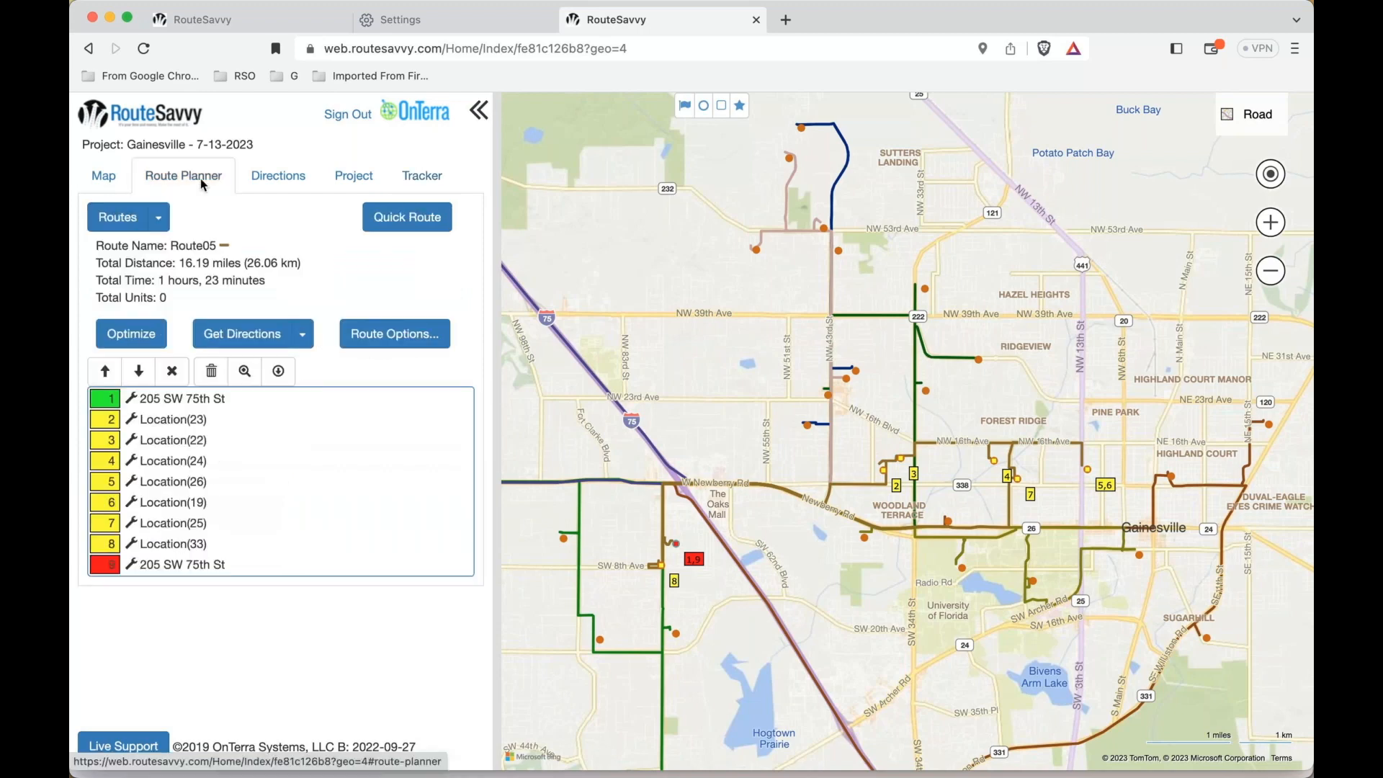
pyautogui.click(162, 219)
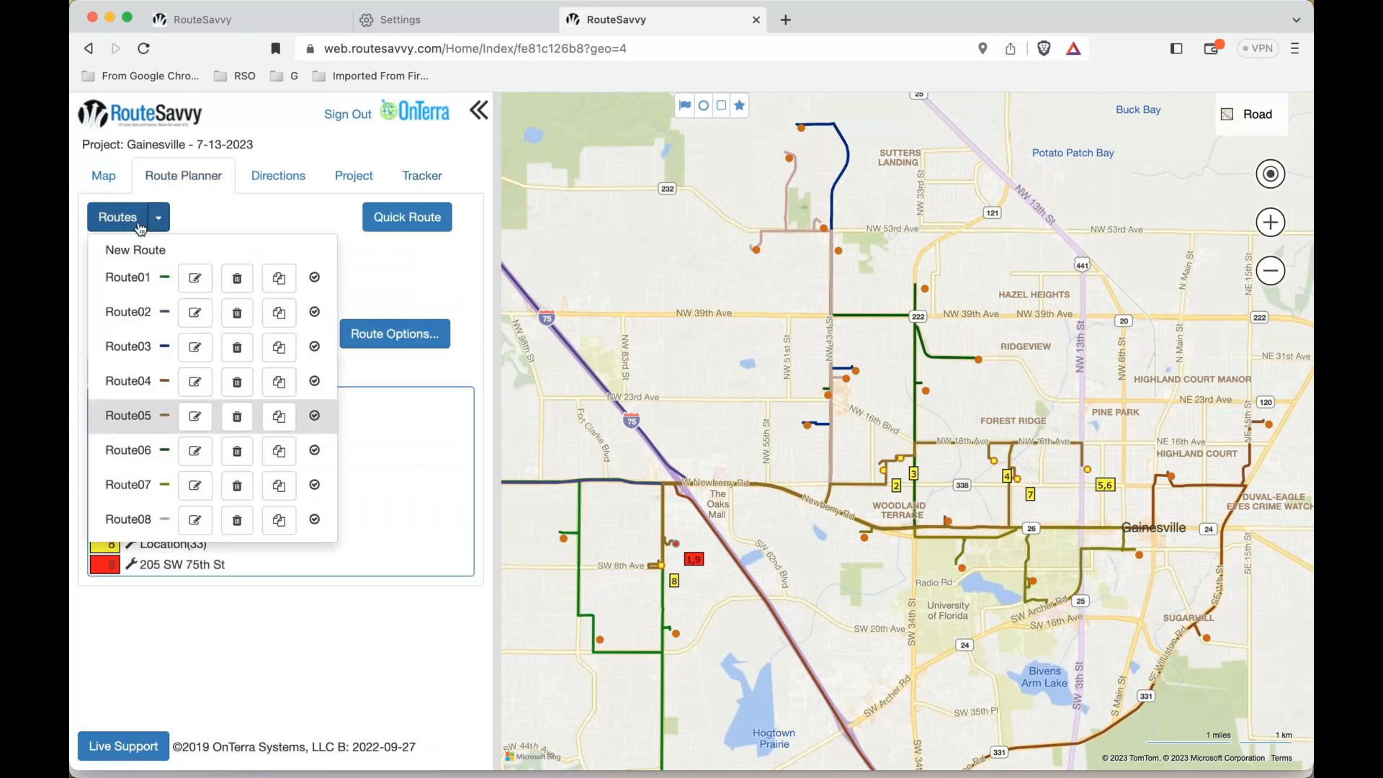
pyautogui.click(120, 278)
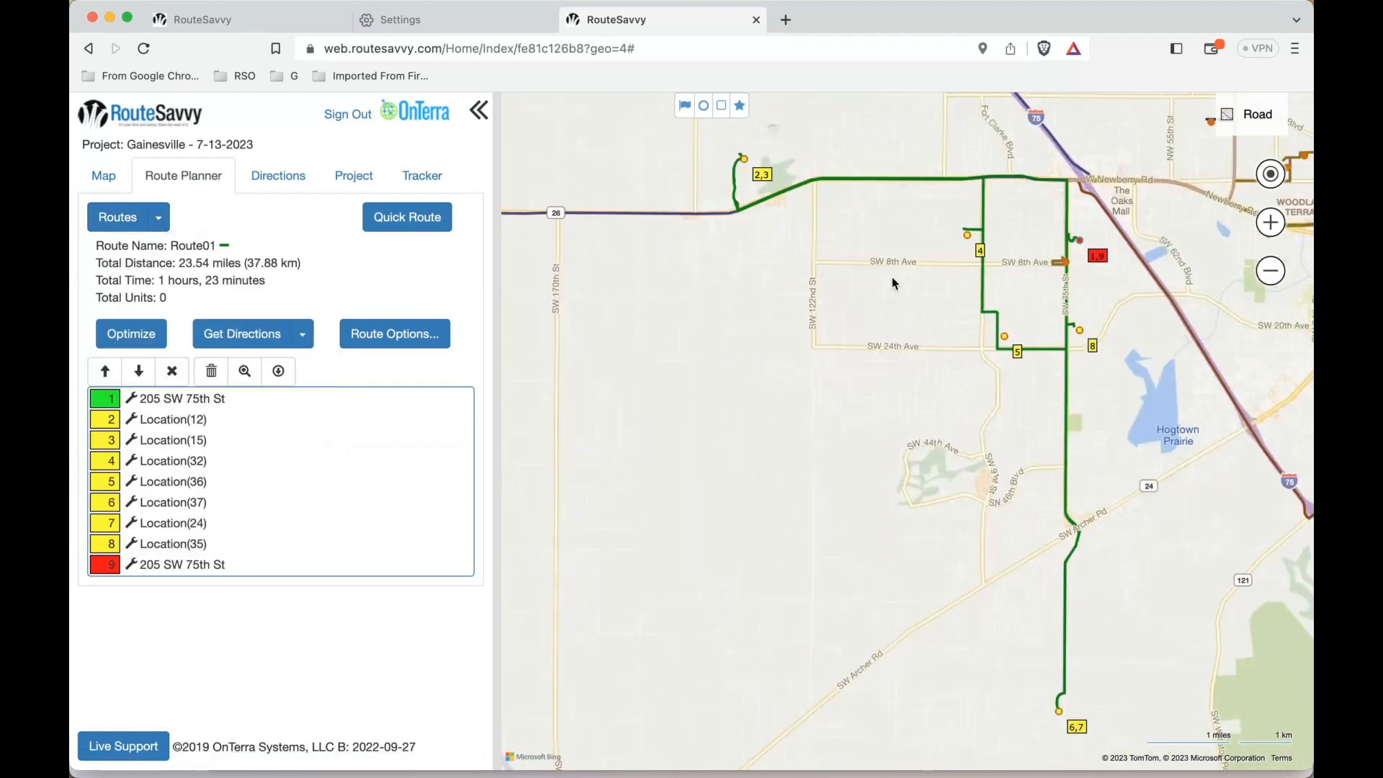
pyautogui.scroll(-2, 936, 428)
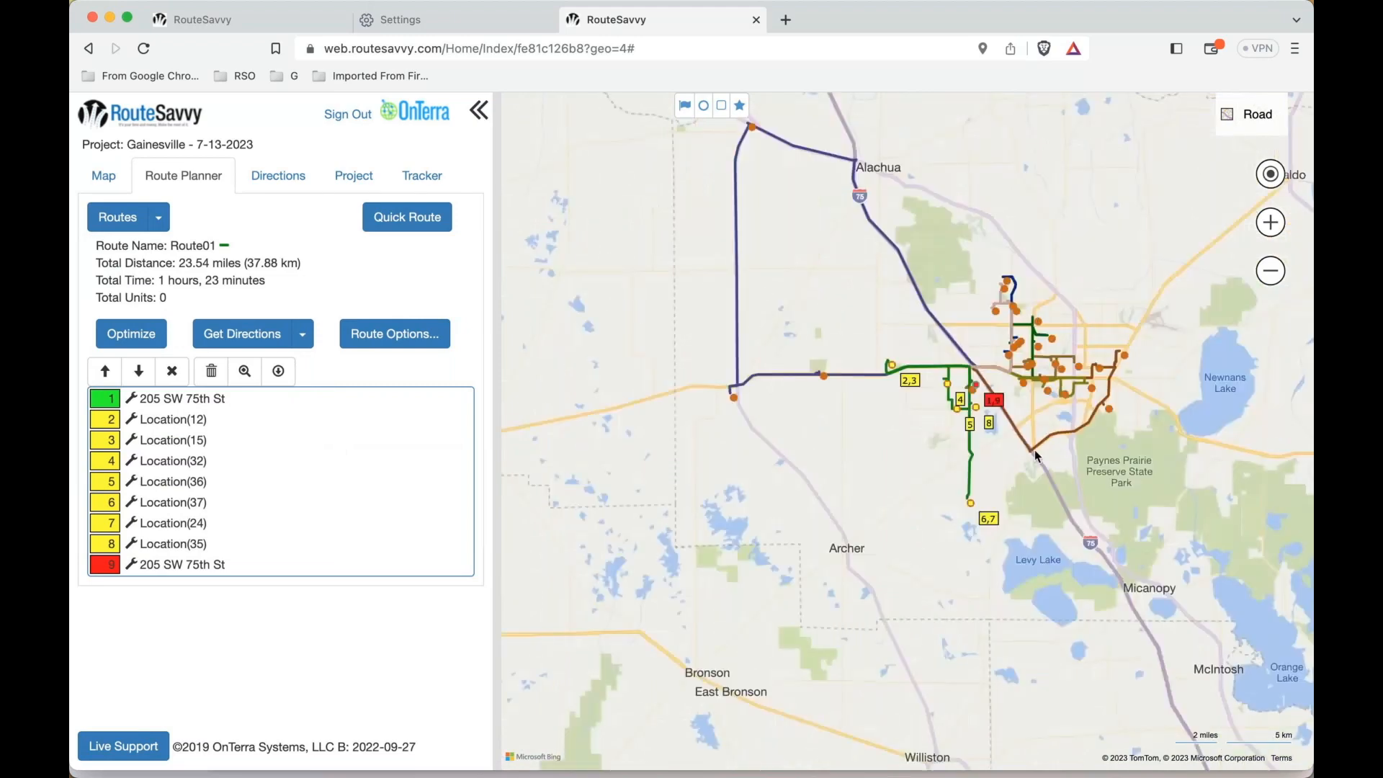
pyautogui.scroll(1, 926, 404)
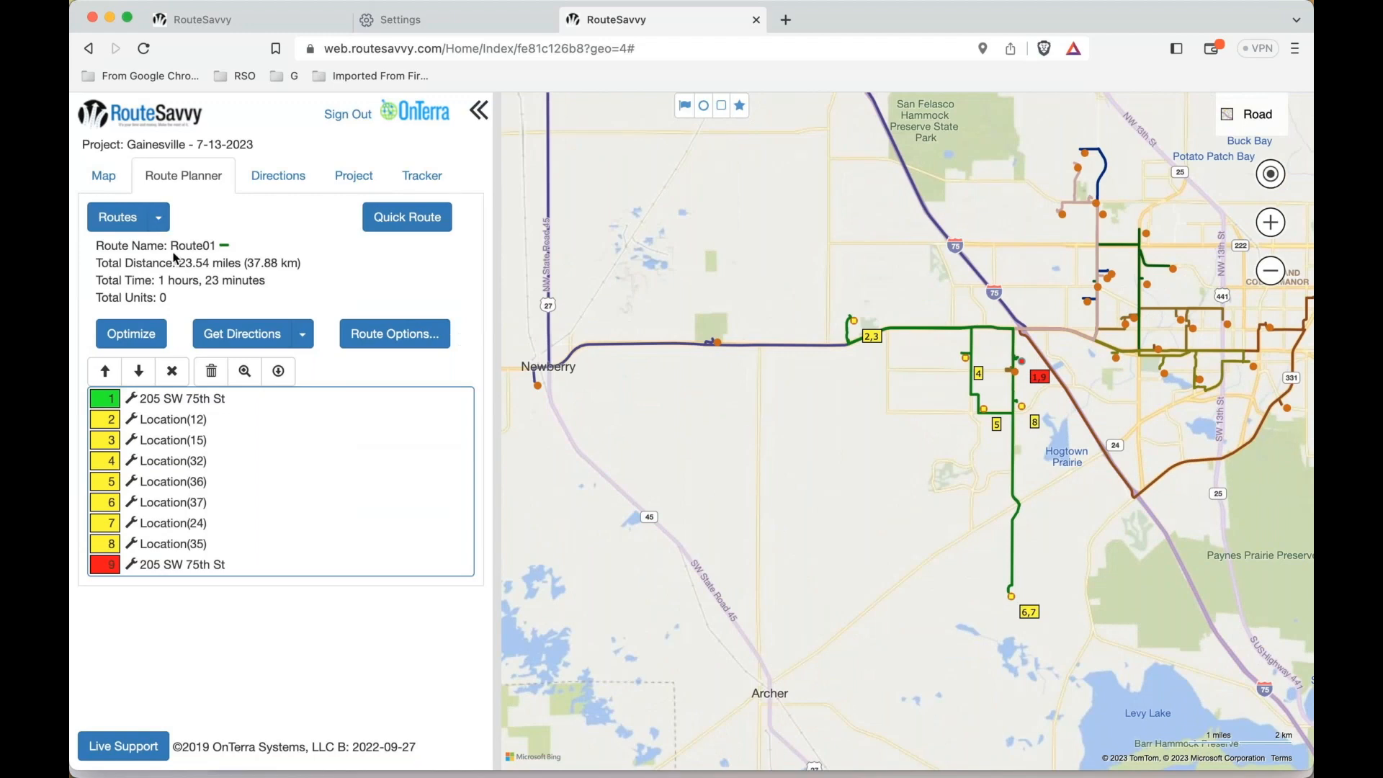
# Create a new location folder named Route01 with a flag symbol as its icon
pyautogui.moveTo(215, 247); pyautogui.dragTo(171, 245)
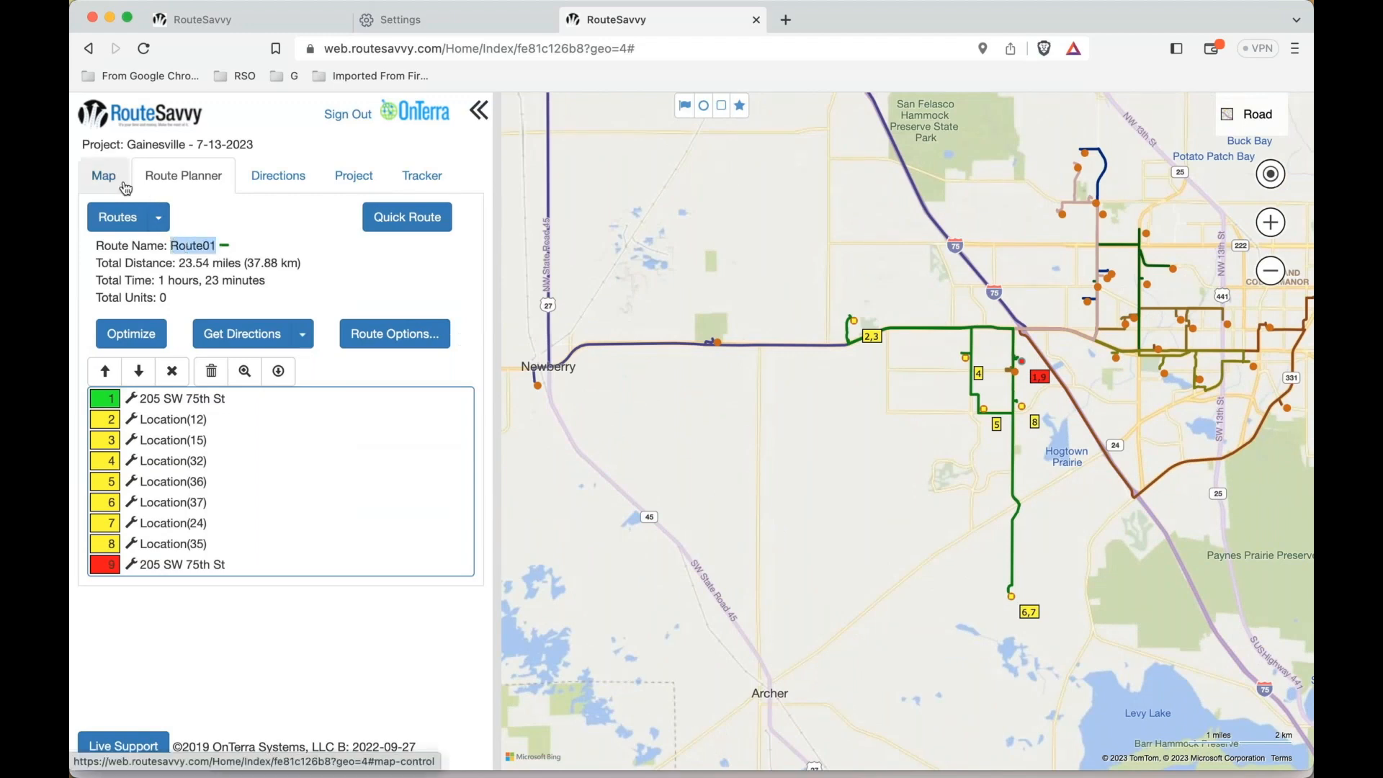
pyautogui.click(101, 184)
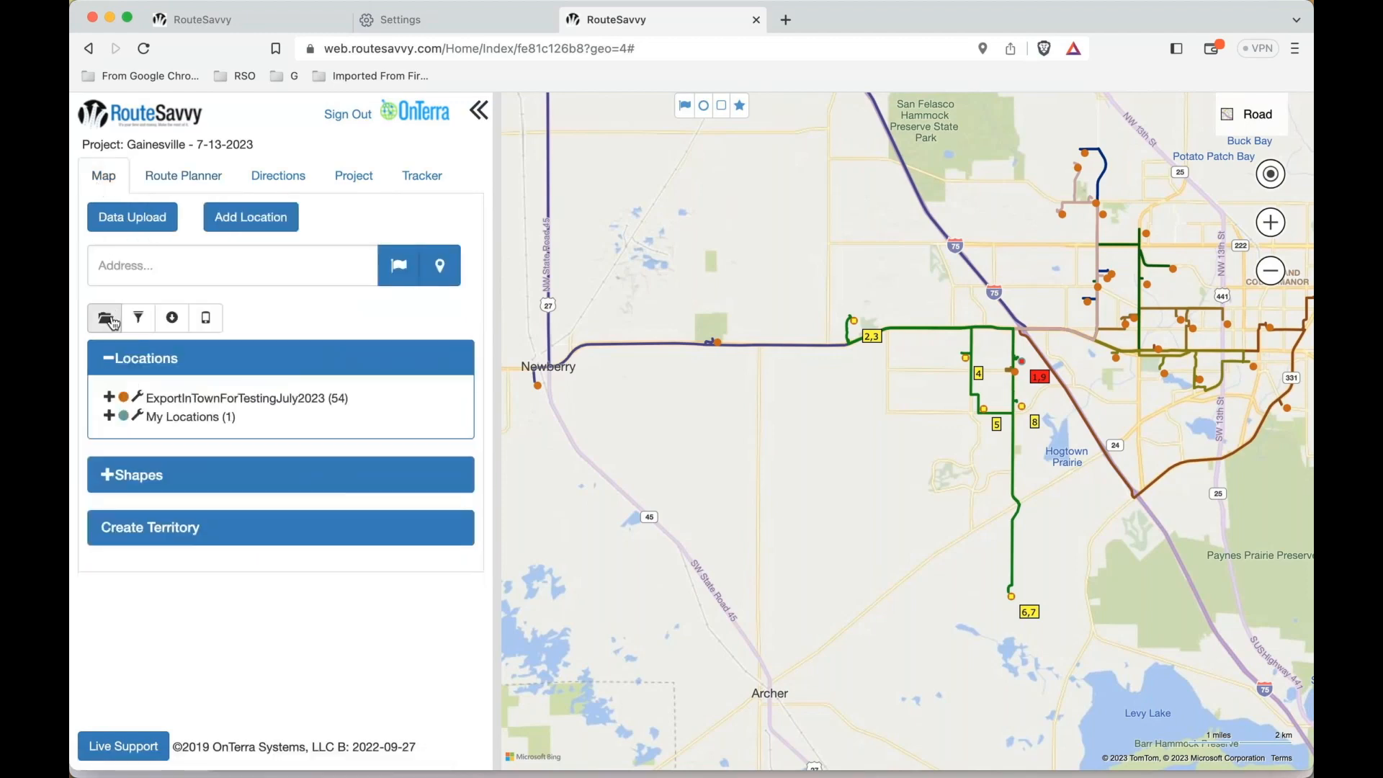
pyautogui.click(108, 319)
pyautogui.tripleClick(766, 192)
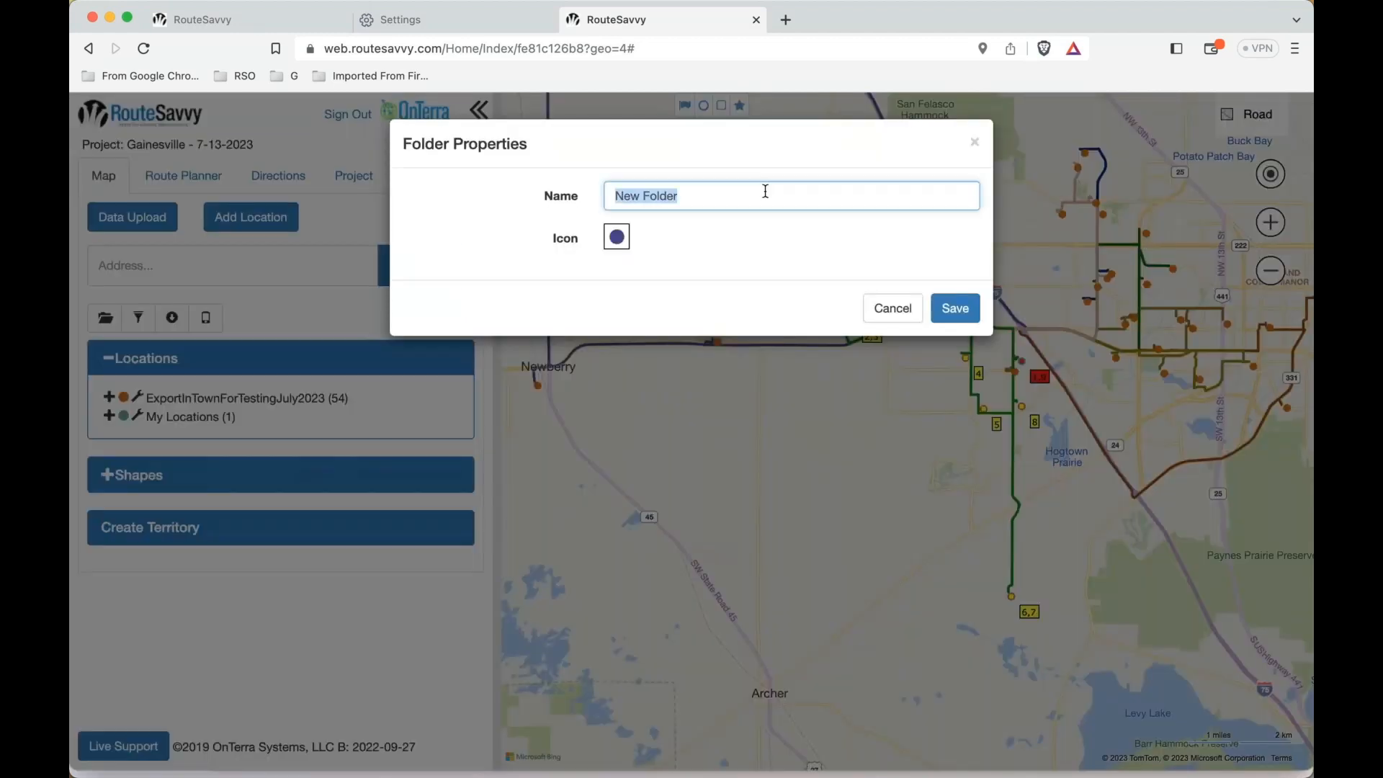
pyautogui.write('Route01')
pyautogui.click(616, 237)
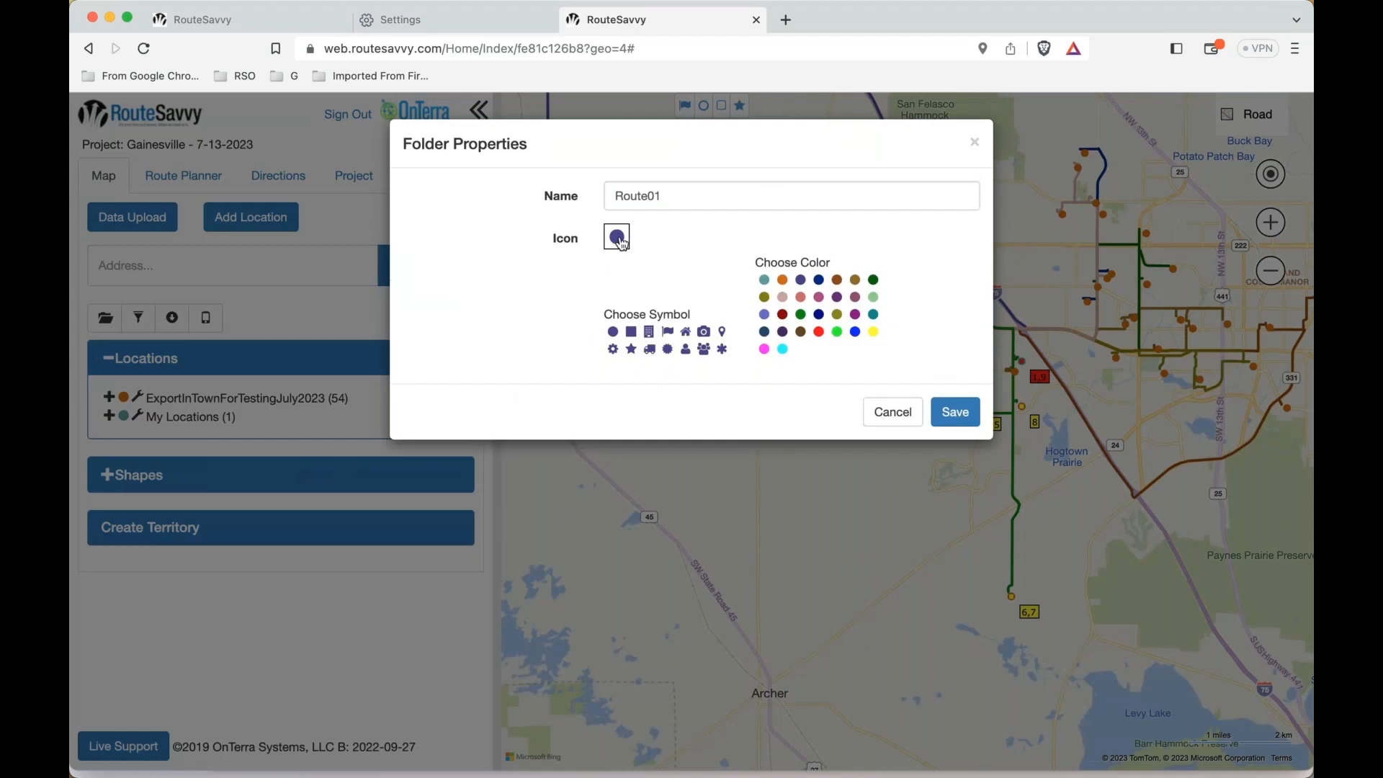
pyautogui.click(666, 334)
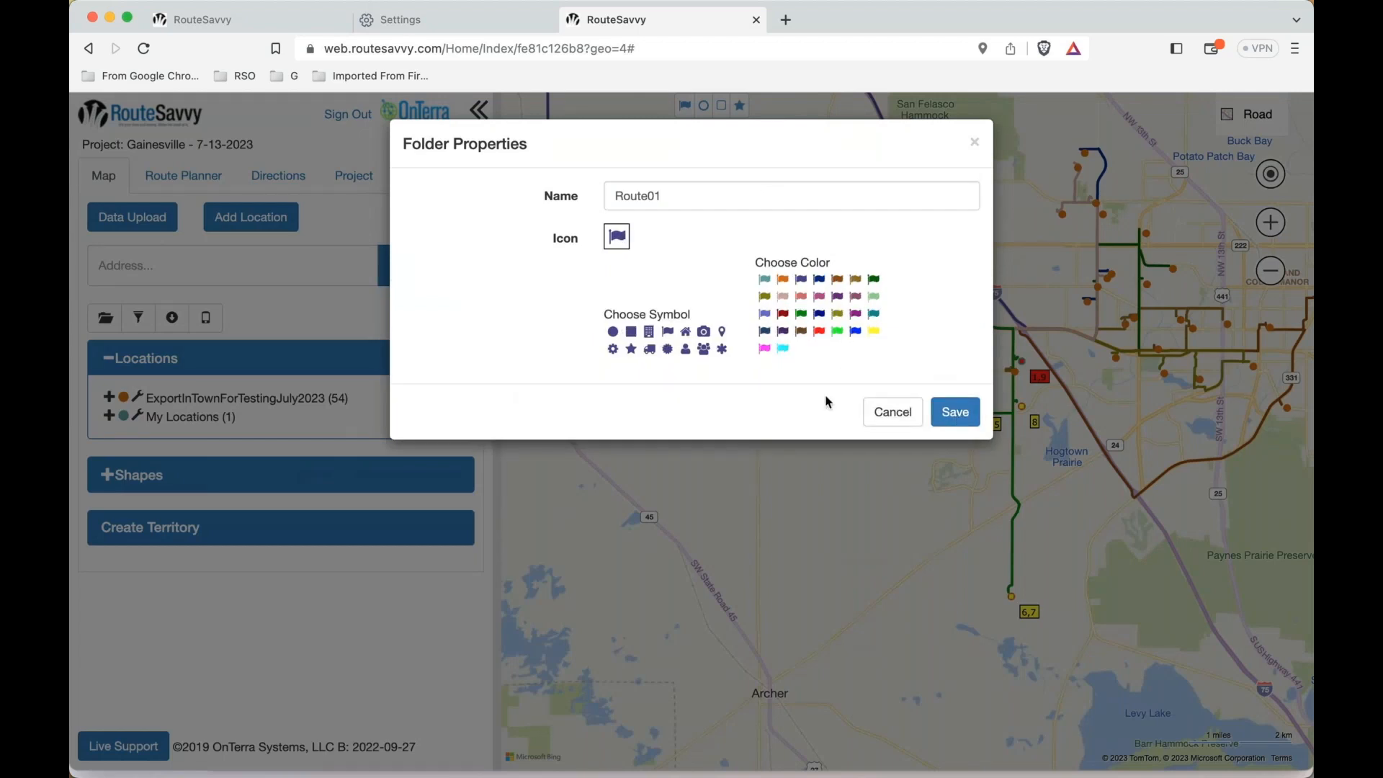
pyautogui.click(948, 410)
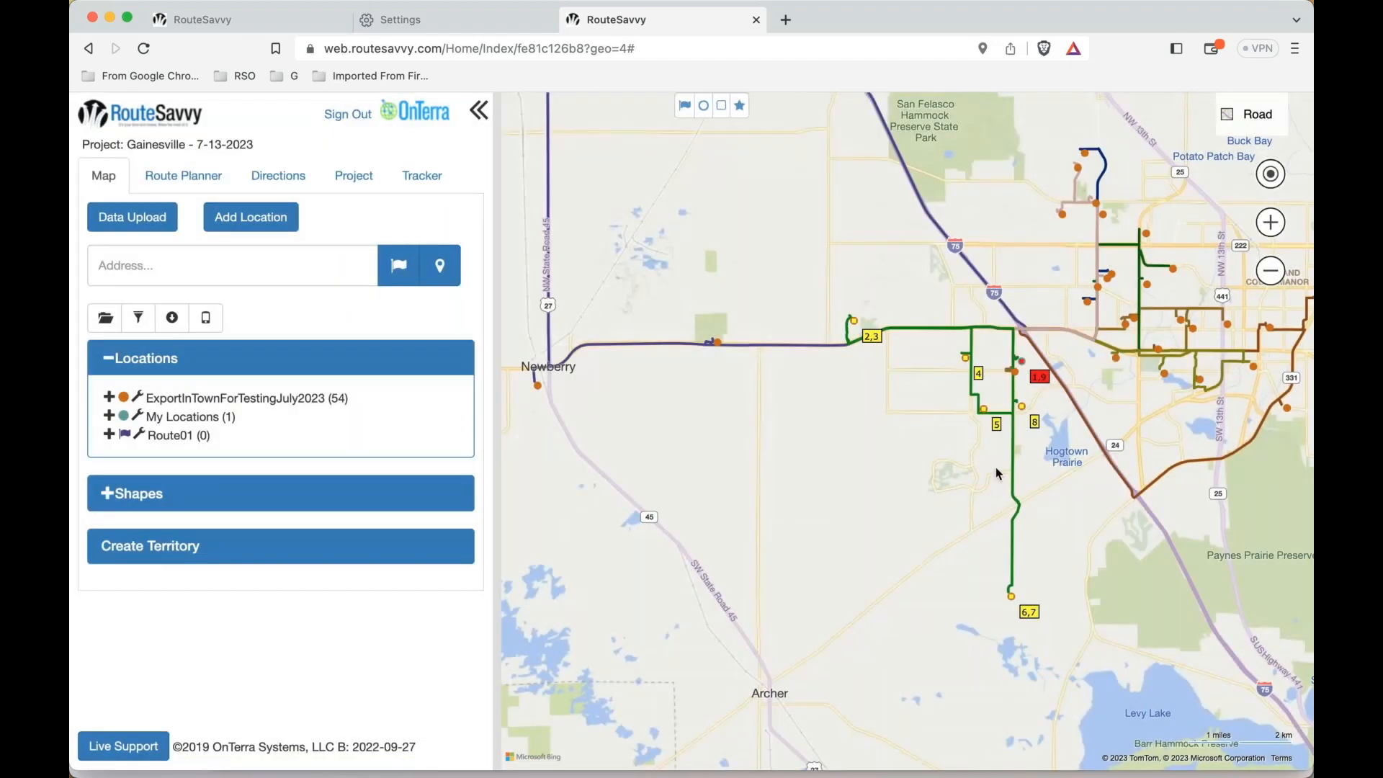
# Draw a closed polygon area on the map around Route01's stops 2 to 8, leaving out the shared start and end stop
pyautogui.moveTo(1026, 466); pyautogui.dragTo(922, 495)
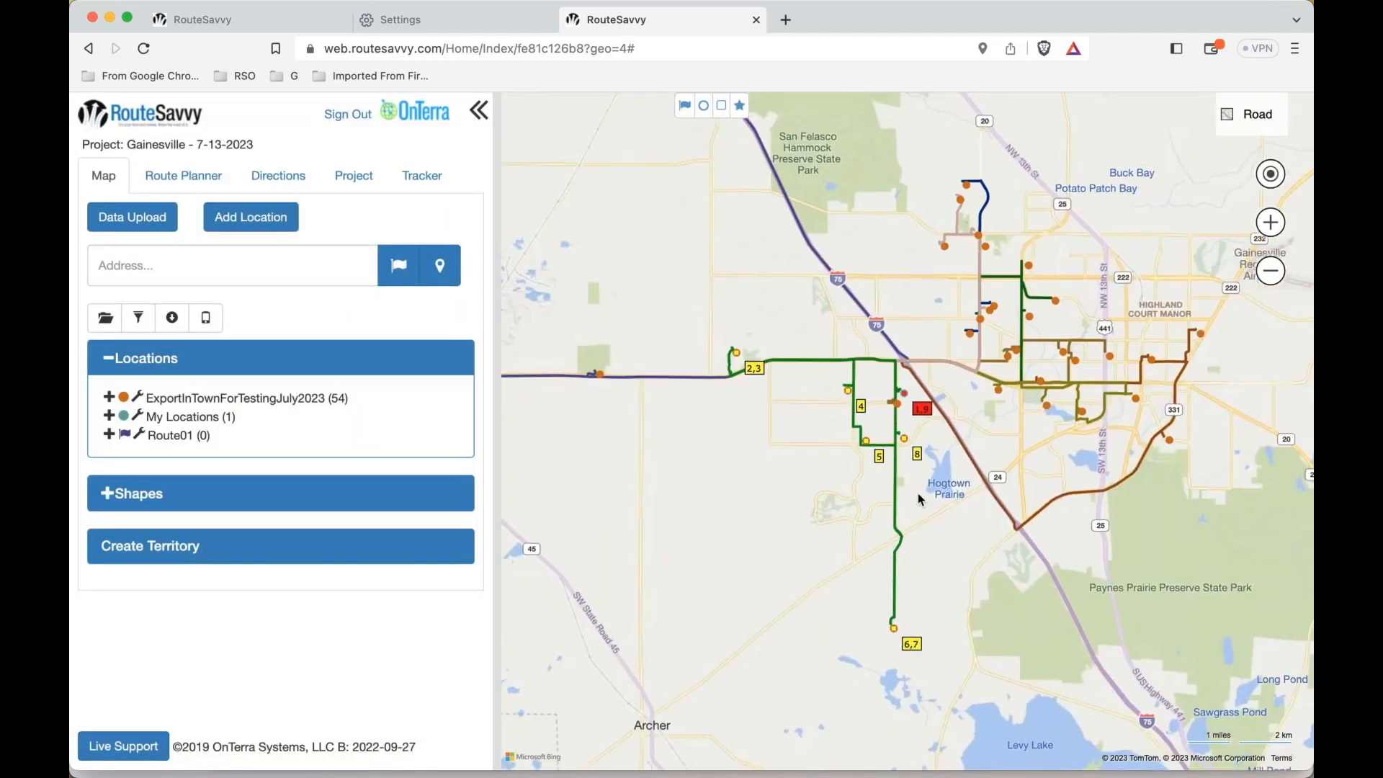
pyautogui.scroll(2, 917, 493)
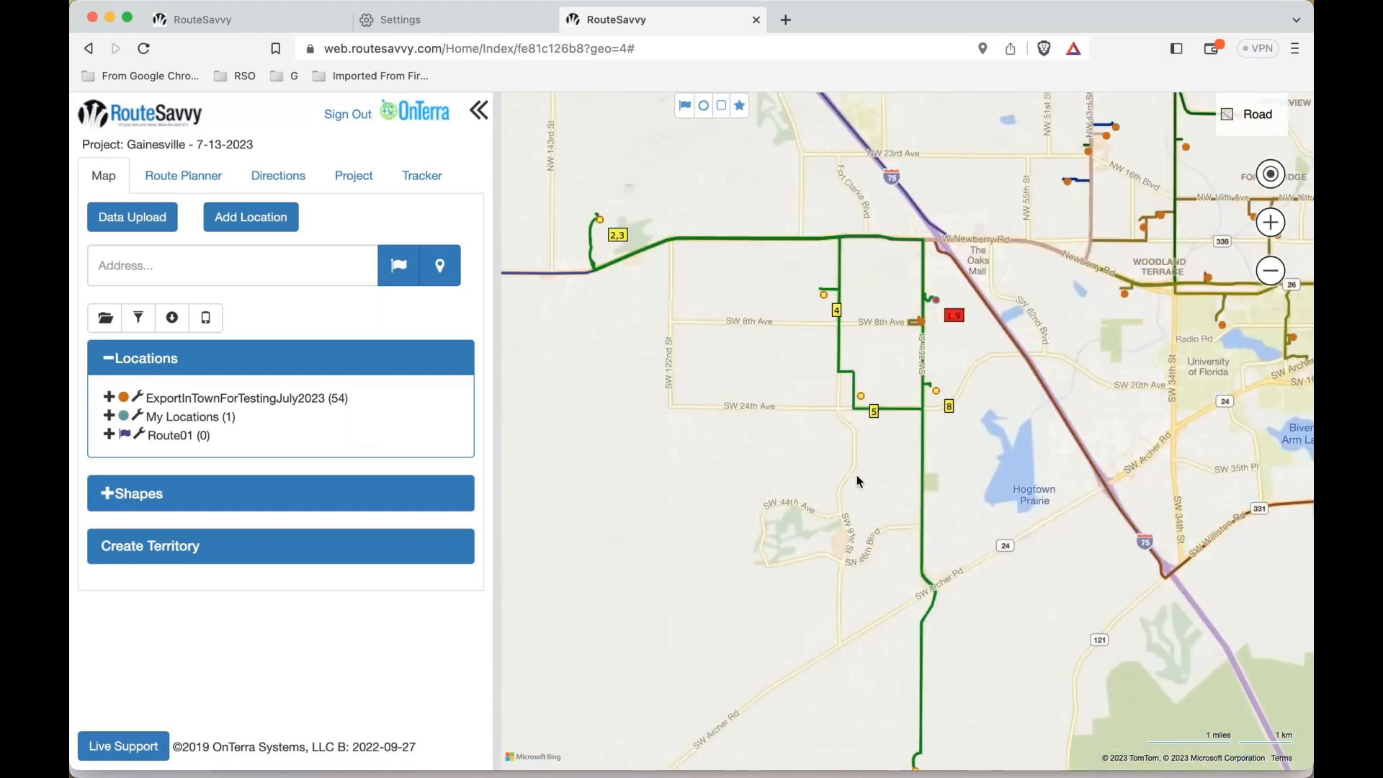
pyautogui.scroll(-2, 857, 474)
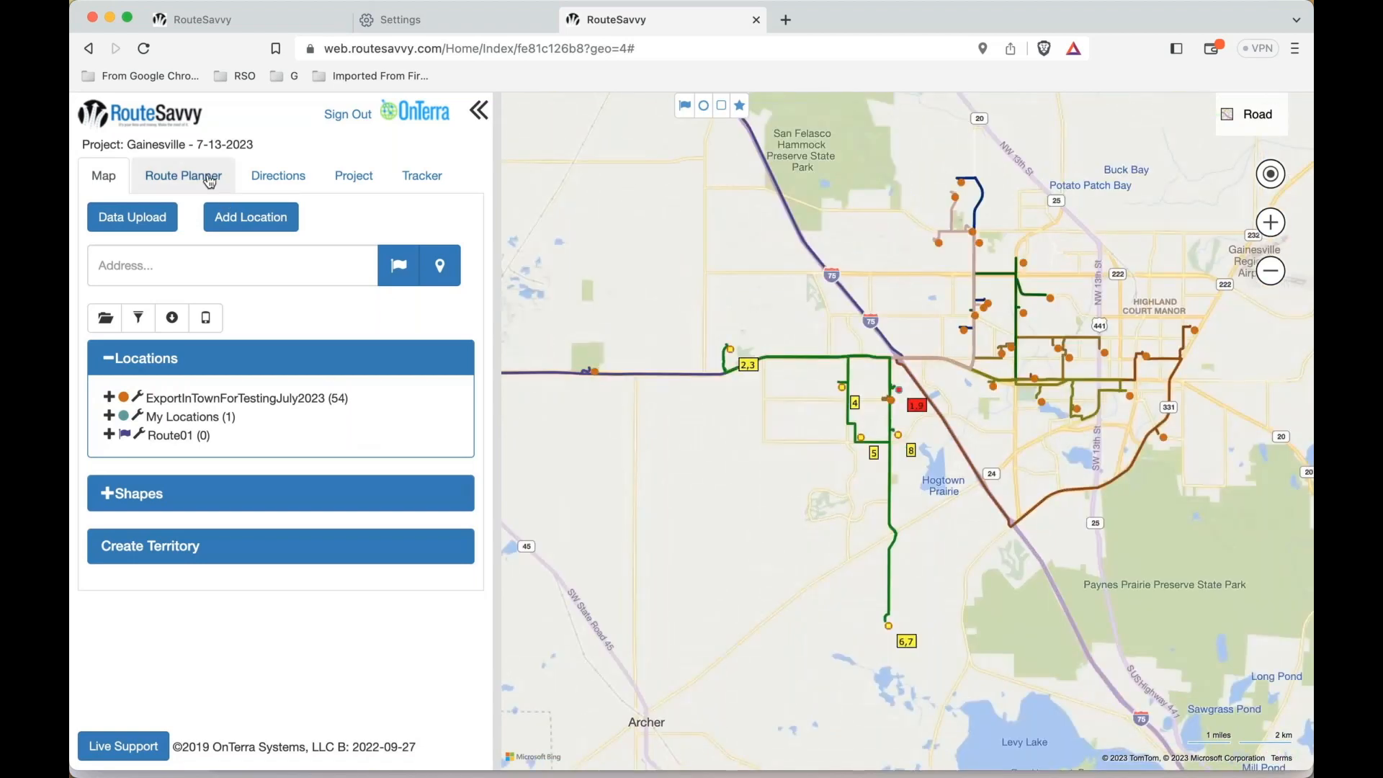
pyautogui.click(210, 179)
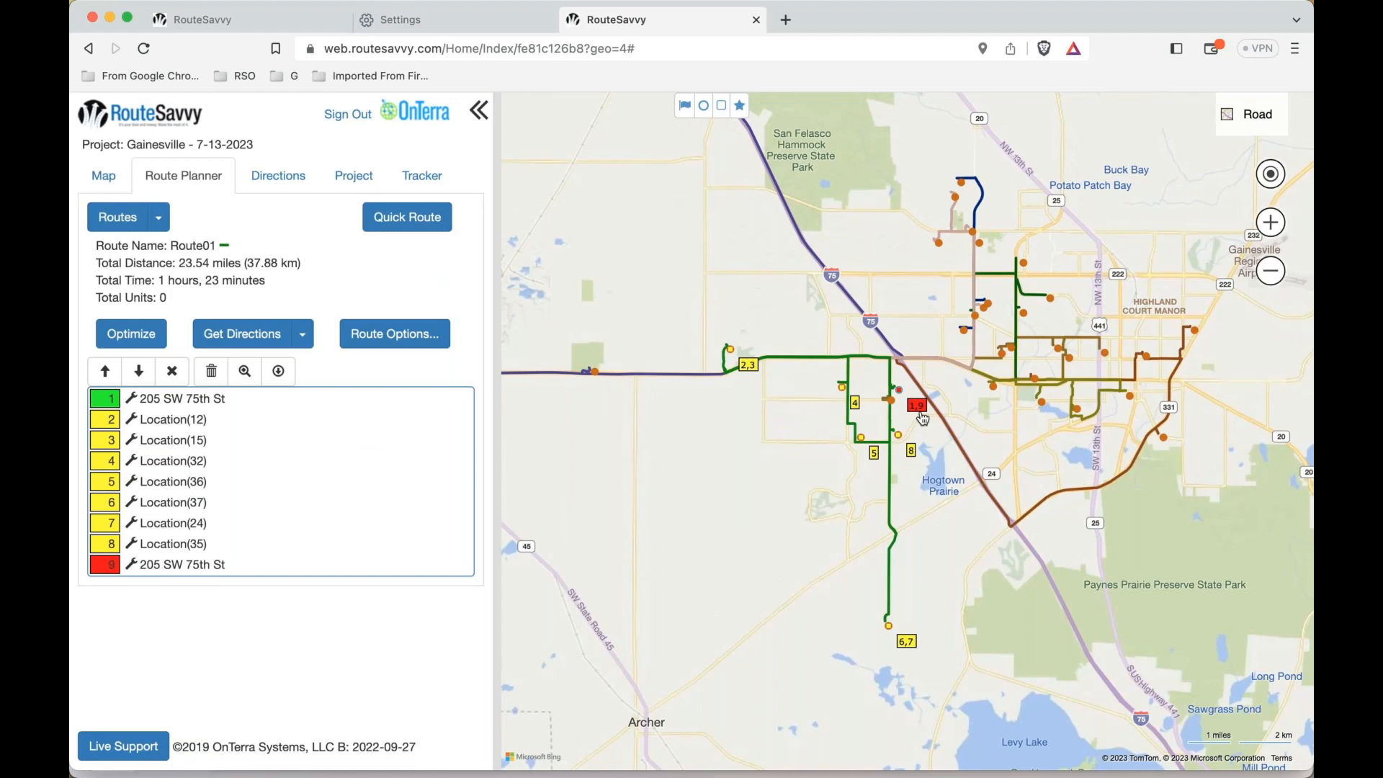
pyautogui.click(740, 107)
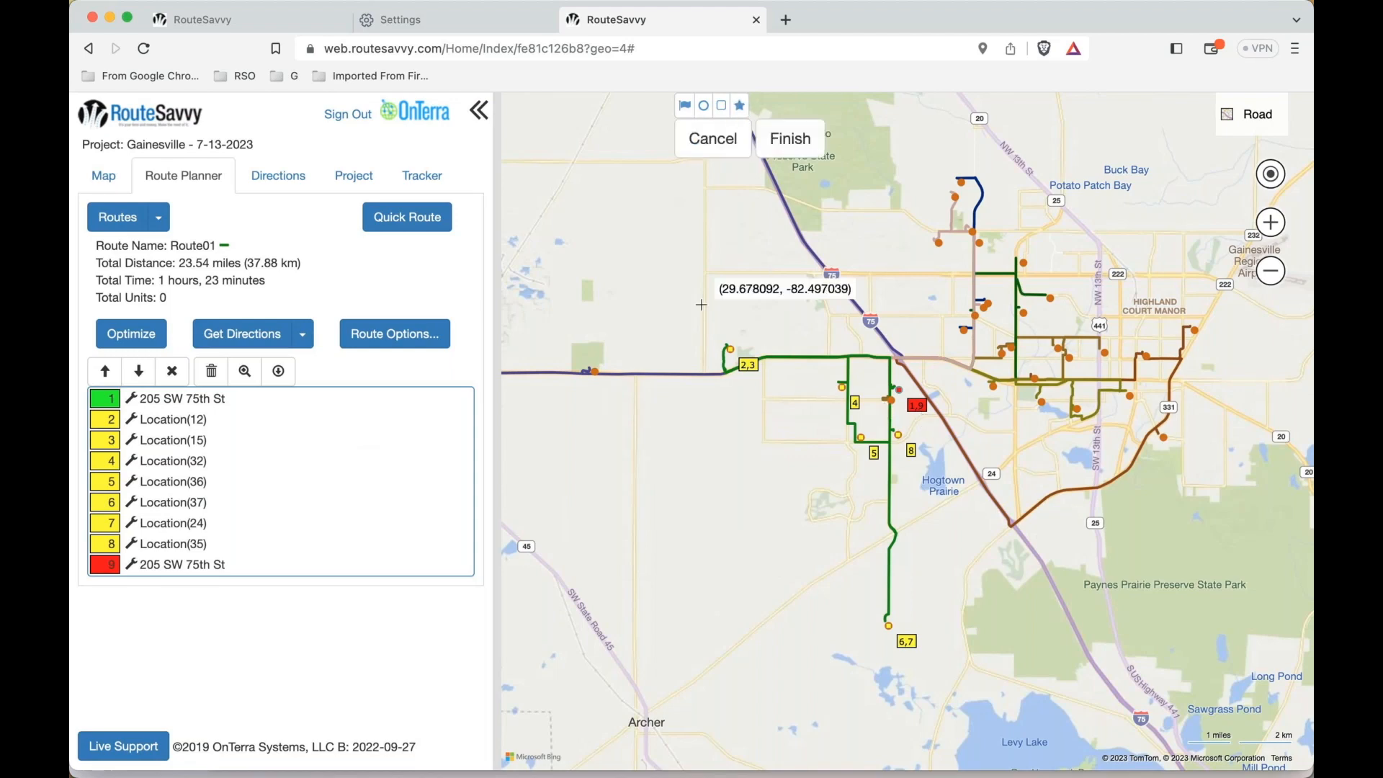
pyautogui.click(857, 330)
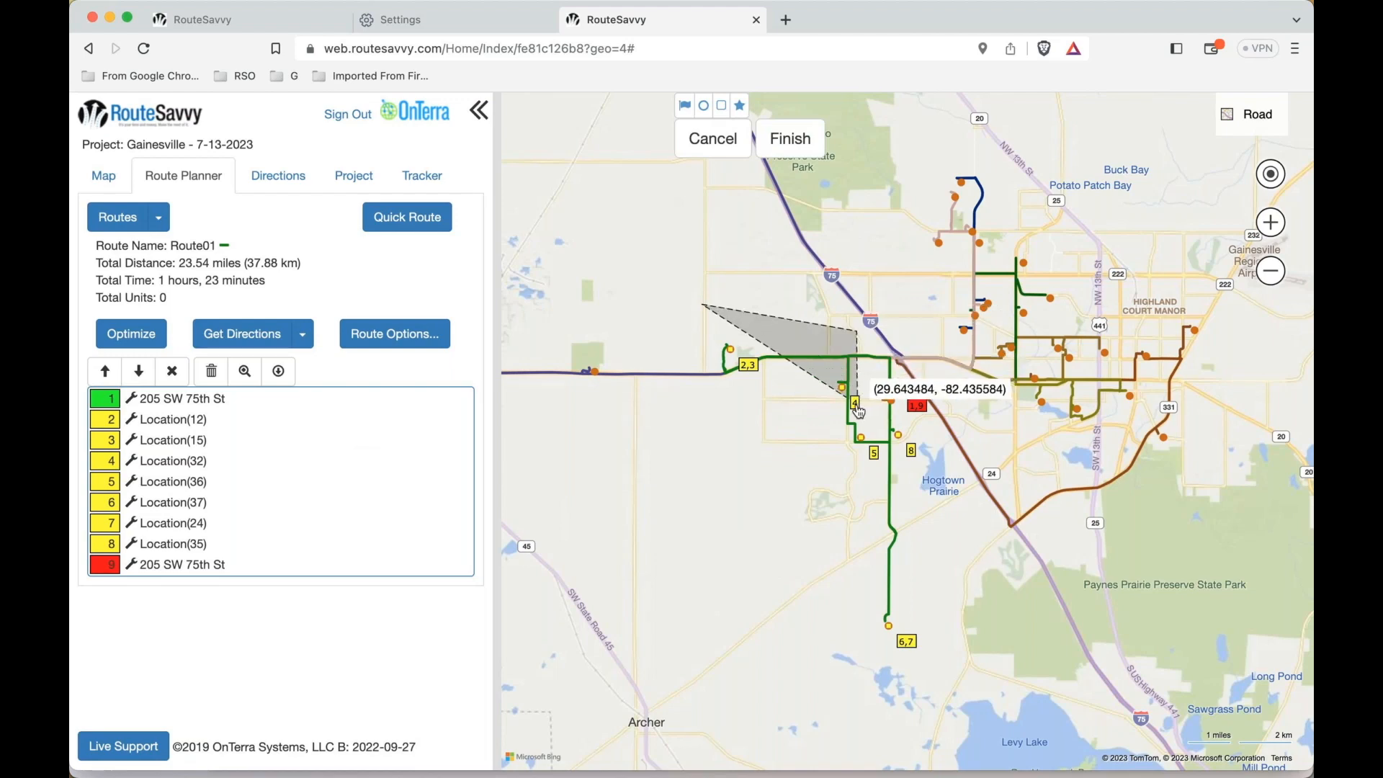
pyautogui.click(855, 406)
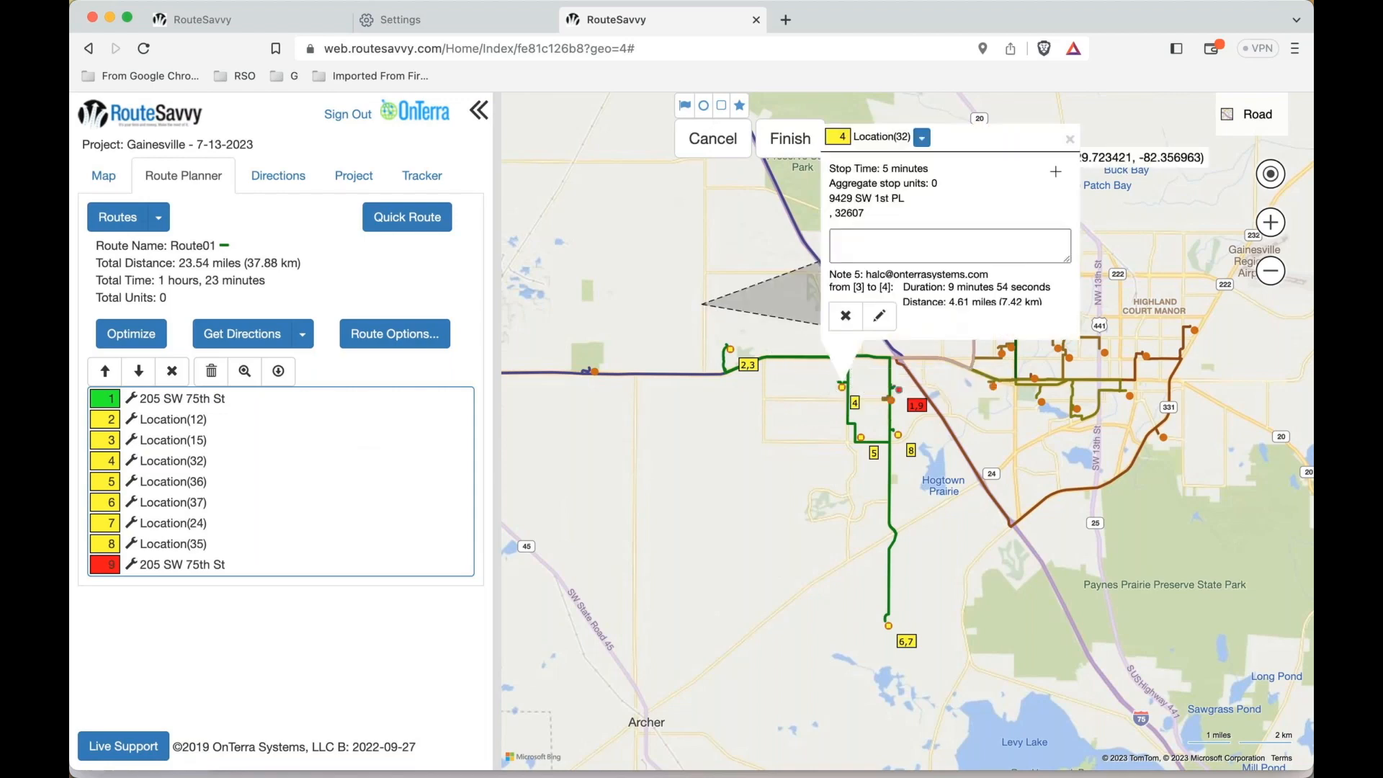
pyautogui.click(1069, 138)
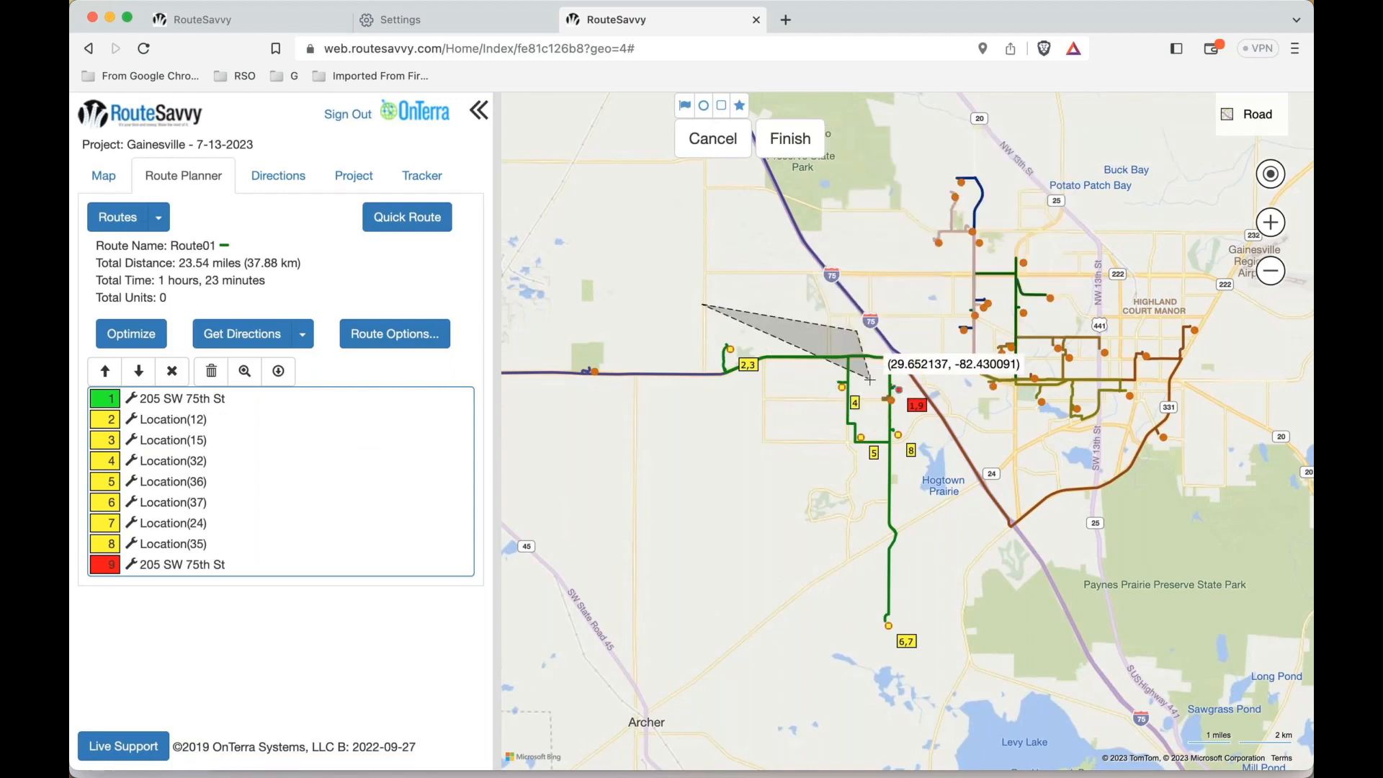
pyautogui.click(869, 417)
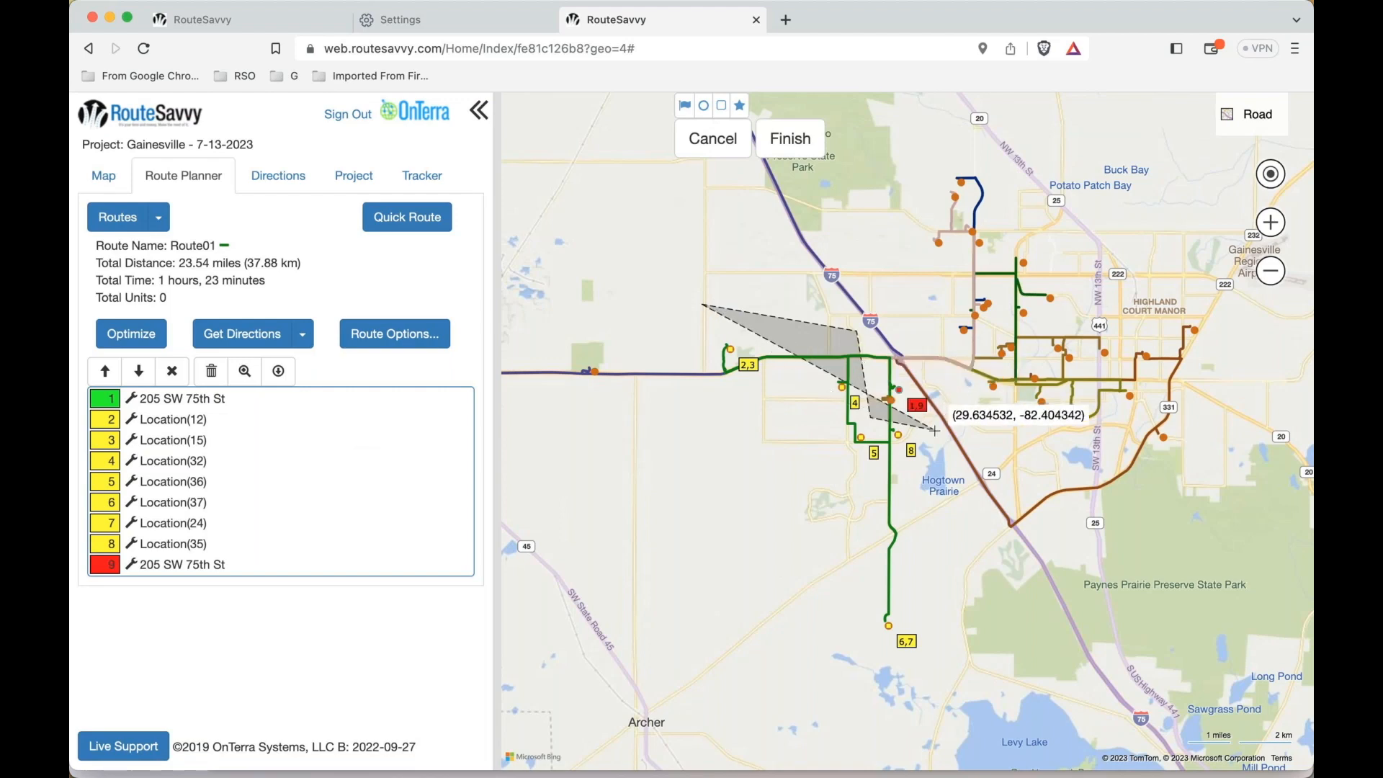
pyautogui.click(933, 430)
pyautogui.click(931, 695)
pyautogui.click(677, 526)
pyautogui.click(785, 141)
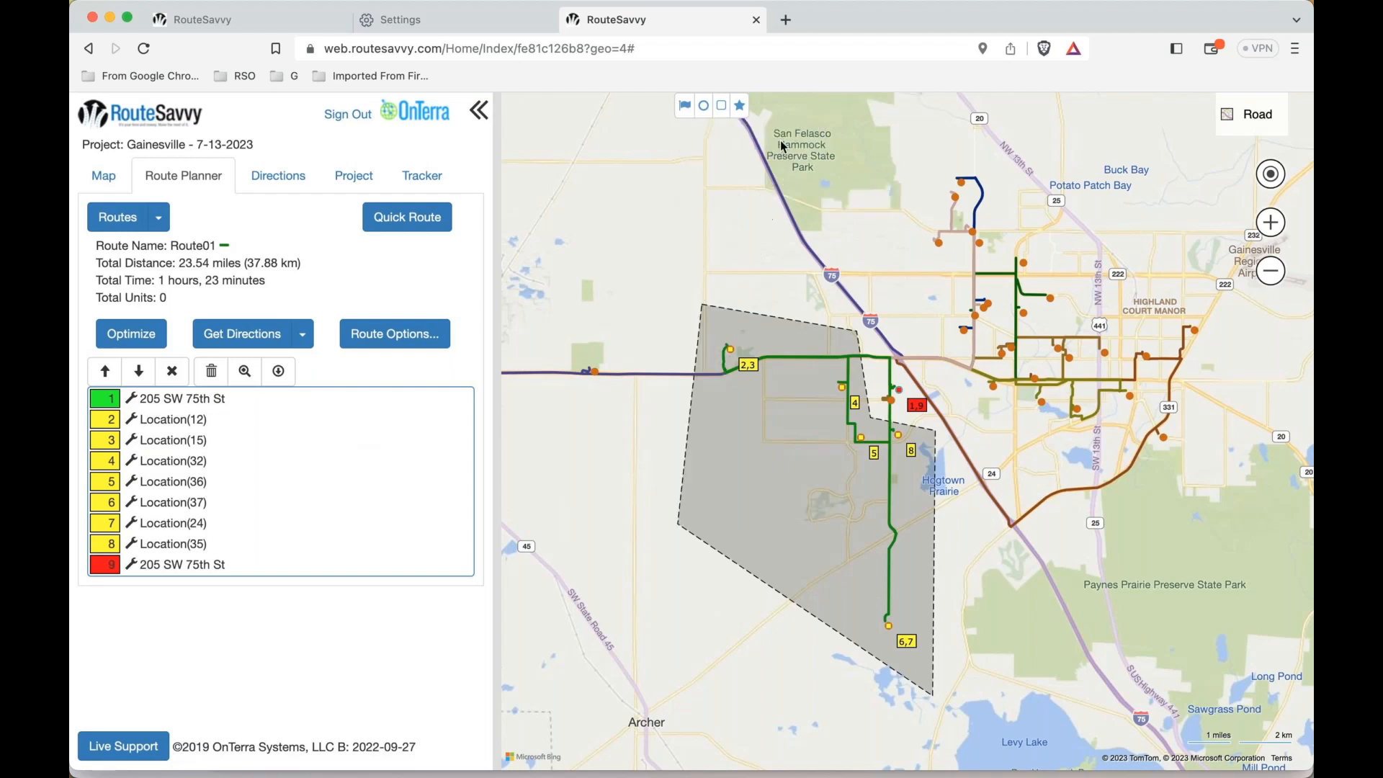
# Move the visible locations inside the drawn area to the Route01 folder, using the folder icon for them
pyautogui.rightClick(765, 464)
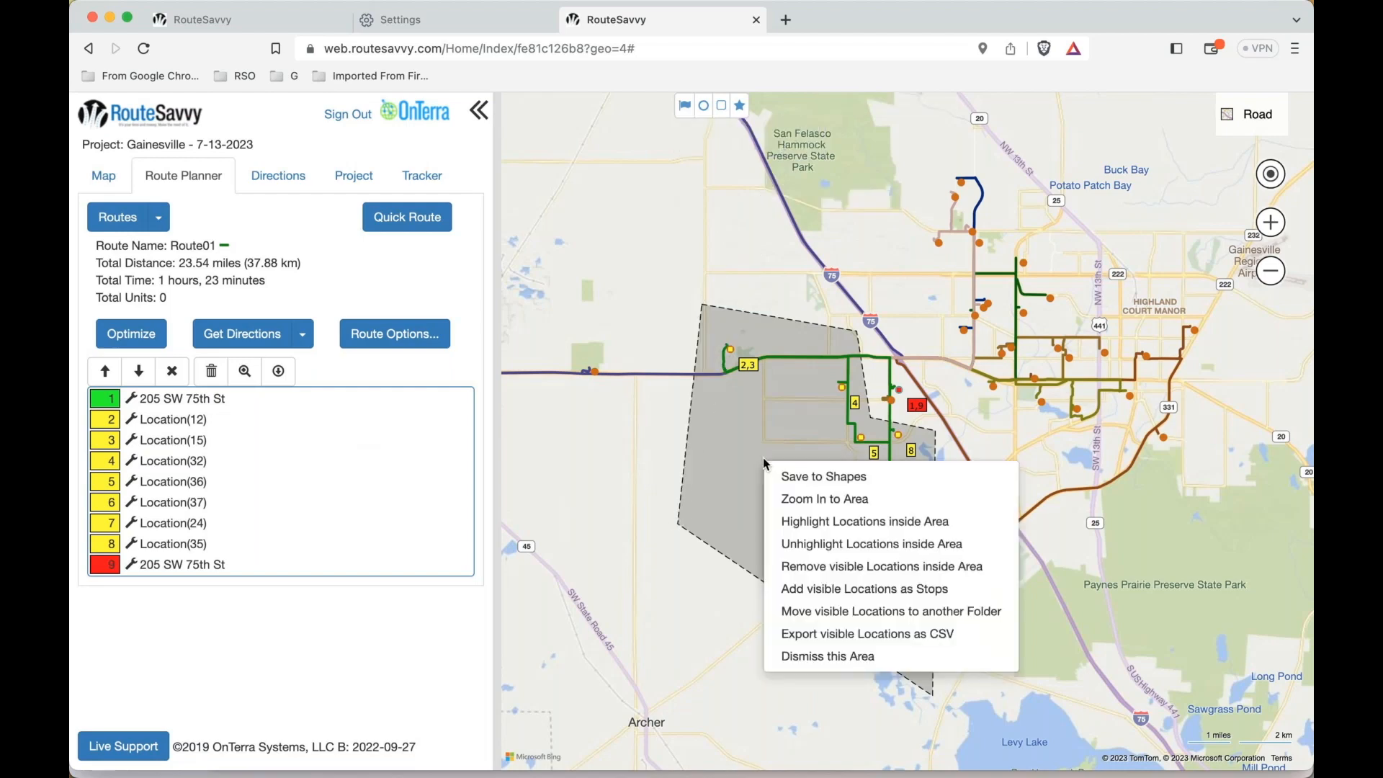
pyautogui.click(963, 612)
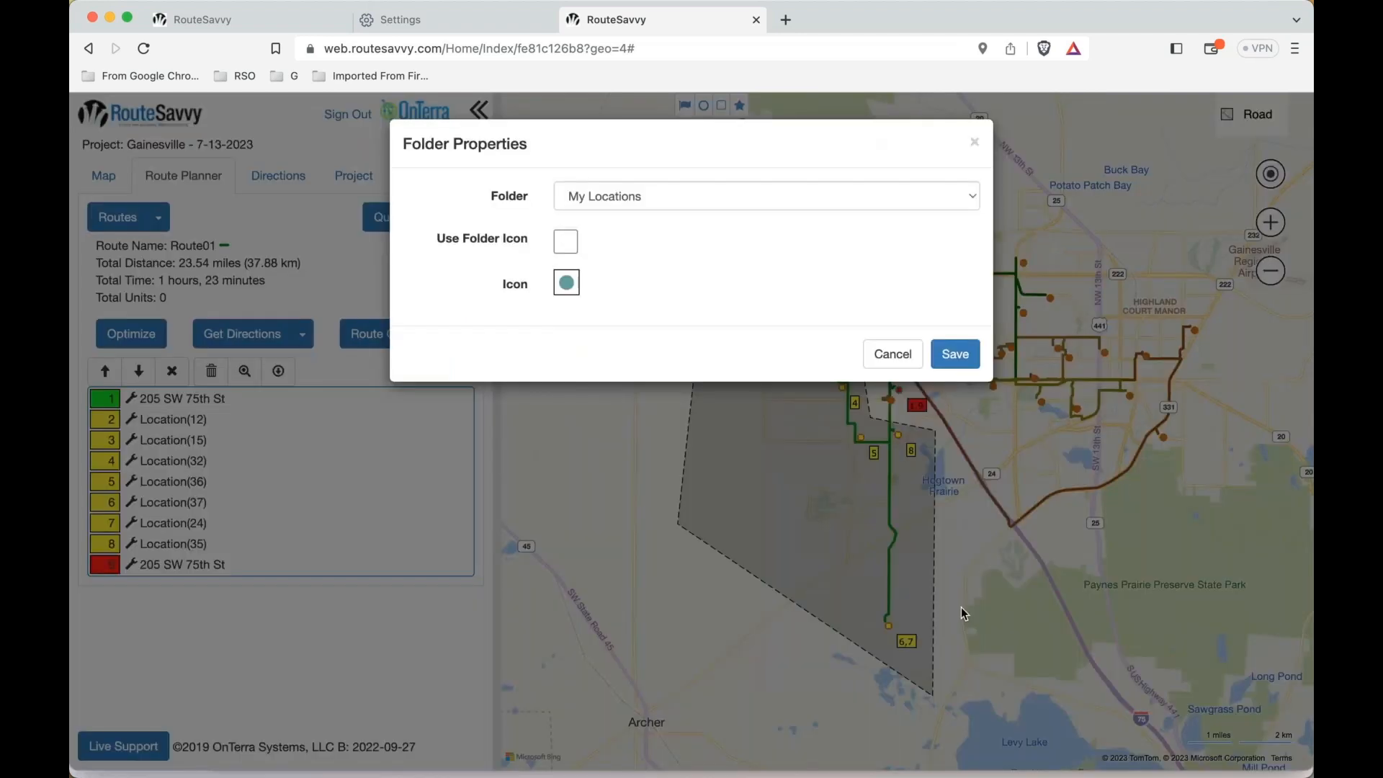
pyautogui.click(749, 204)
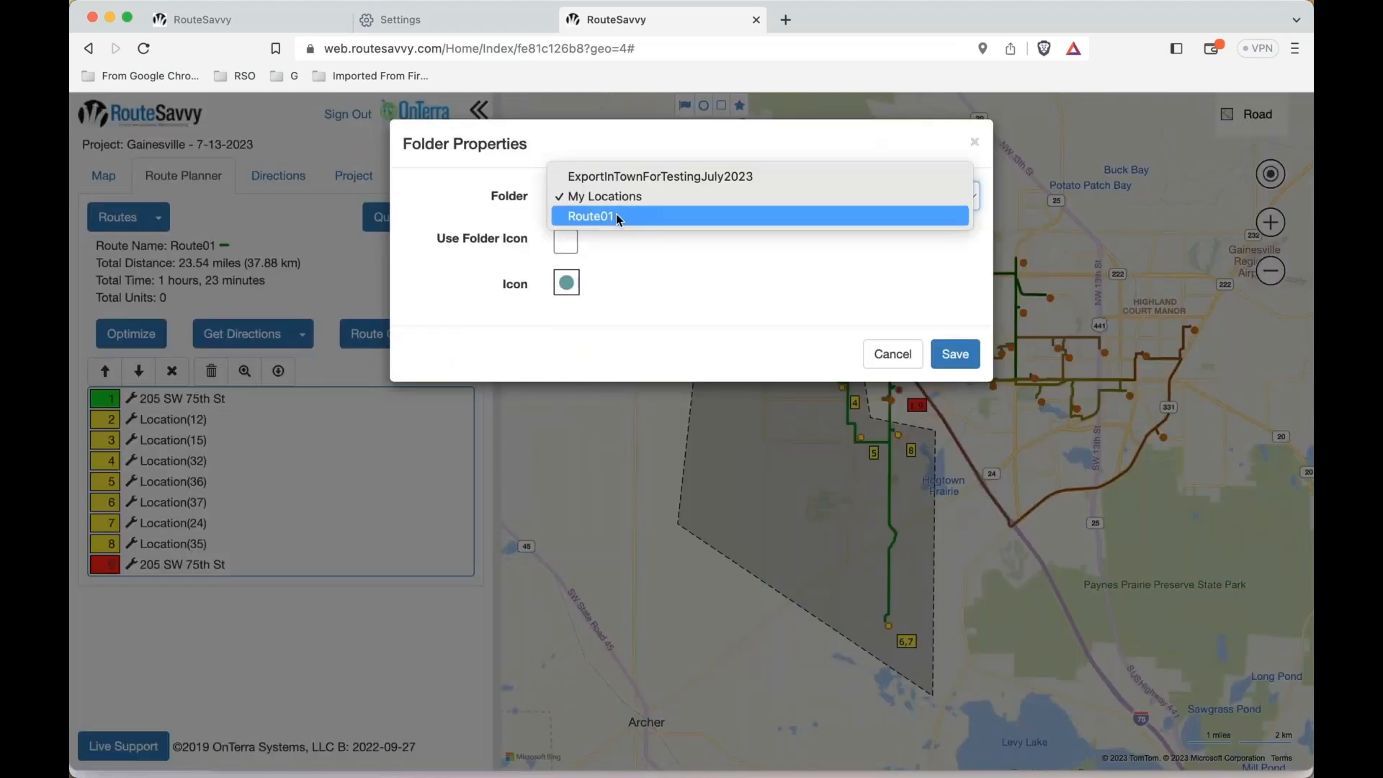
pyautogui.click(616, 215)
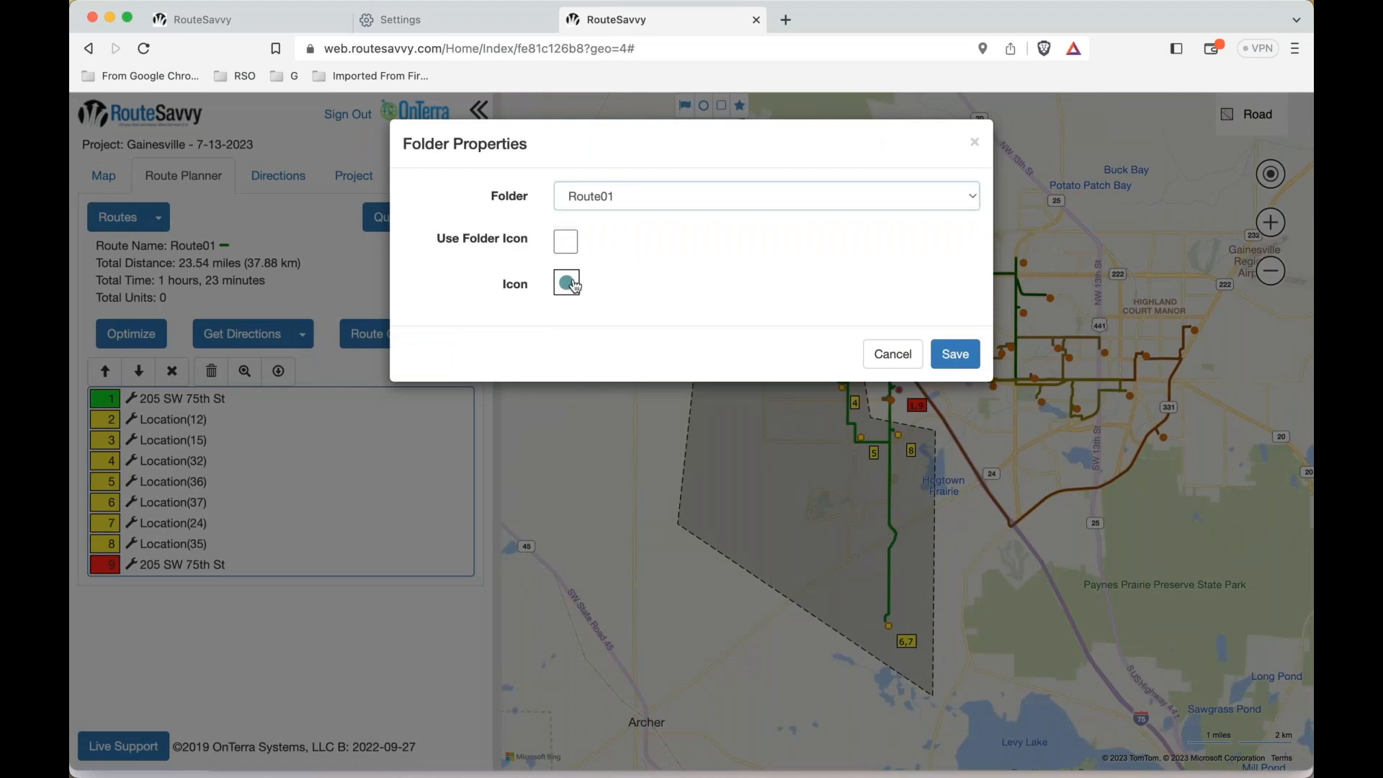
pyautogui.click(567, 283)
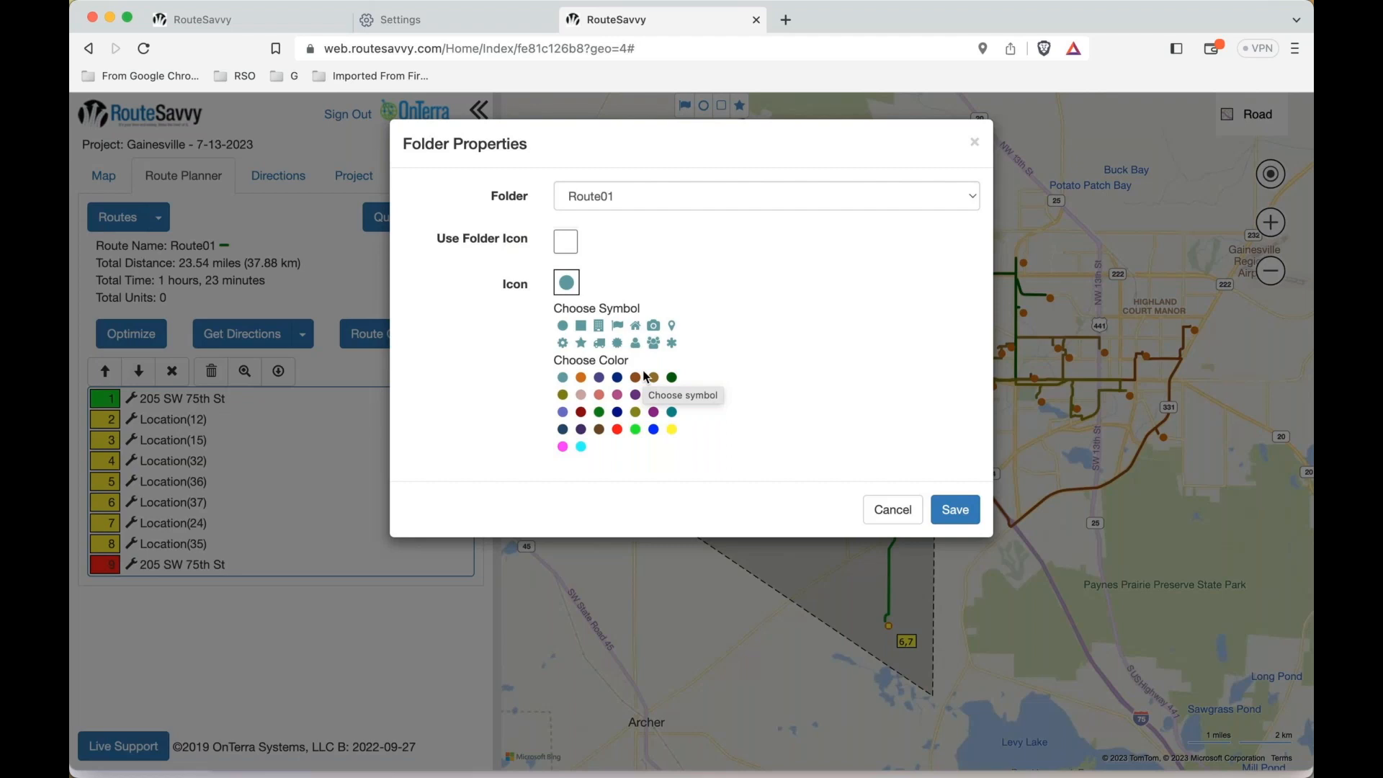
pyautogui.click(568, 245)
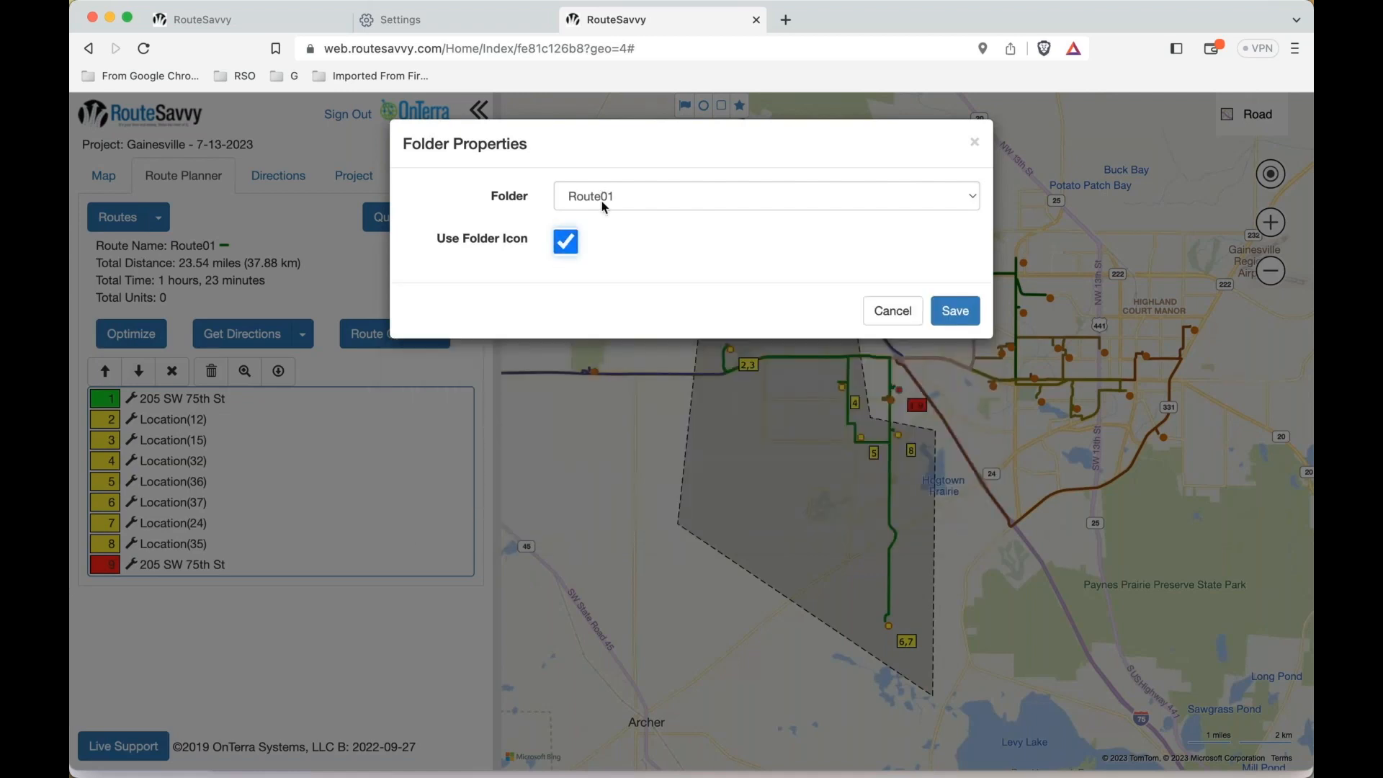
pyautogui.click(942, 329)
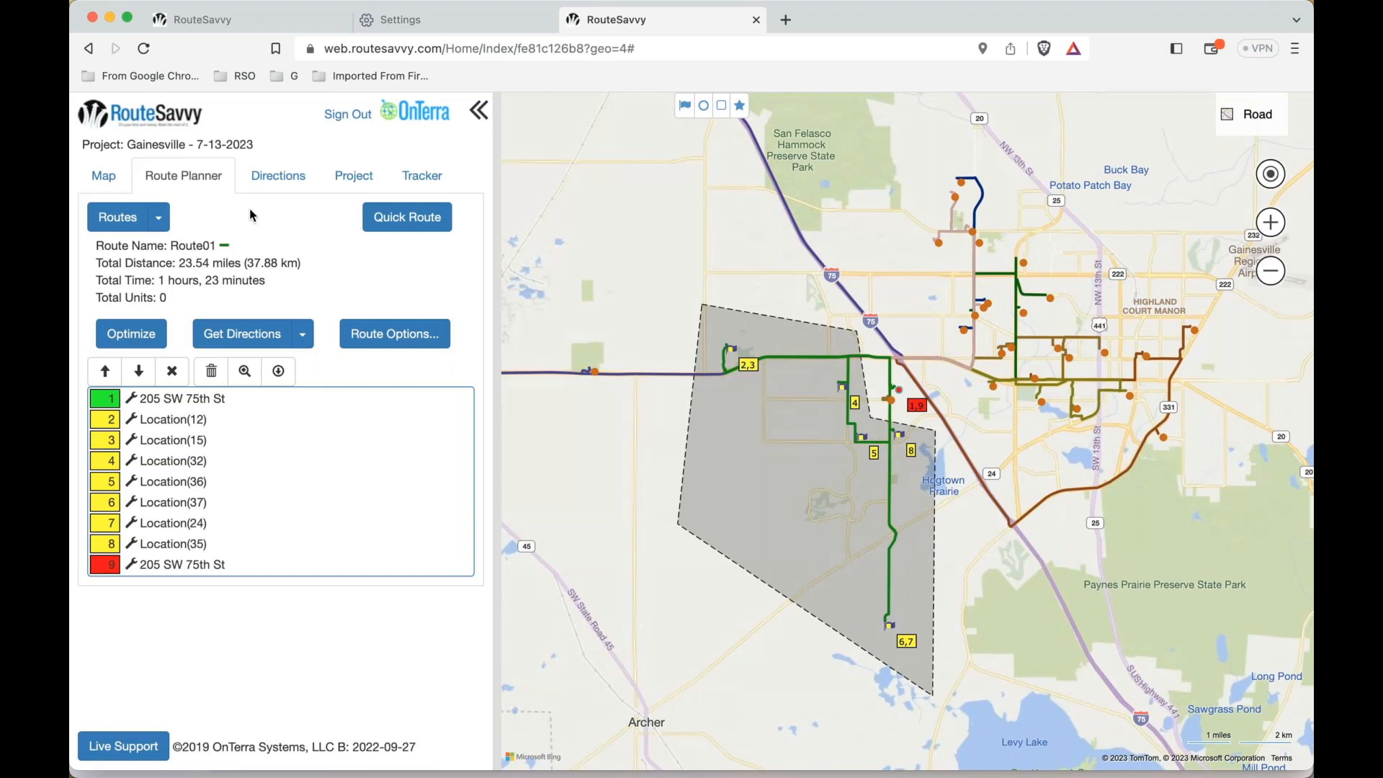
# Switch the active route to Route02 and select its route name for reuse
pyautogui.click(159, 218)
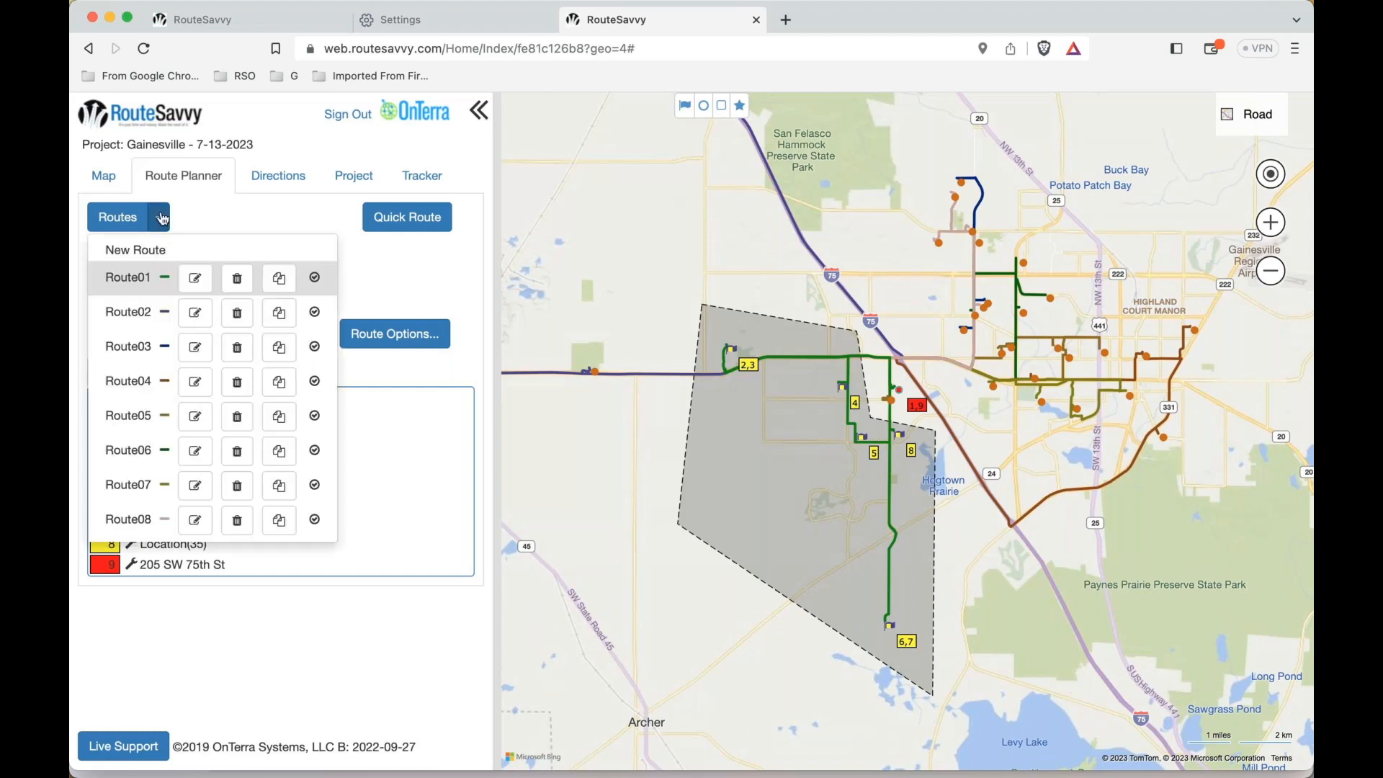
pyautogui.click(128, 312)
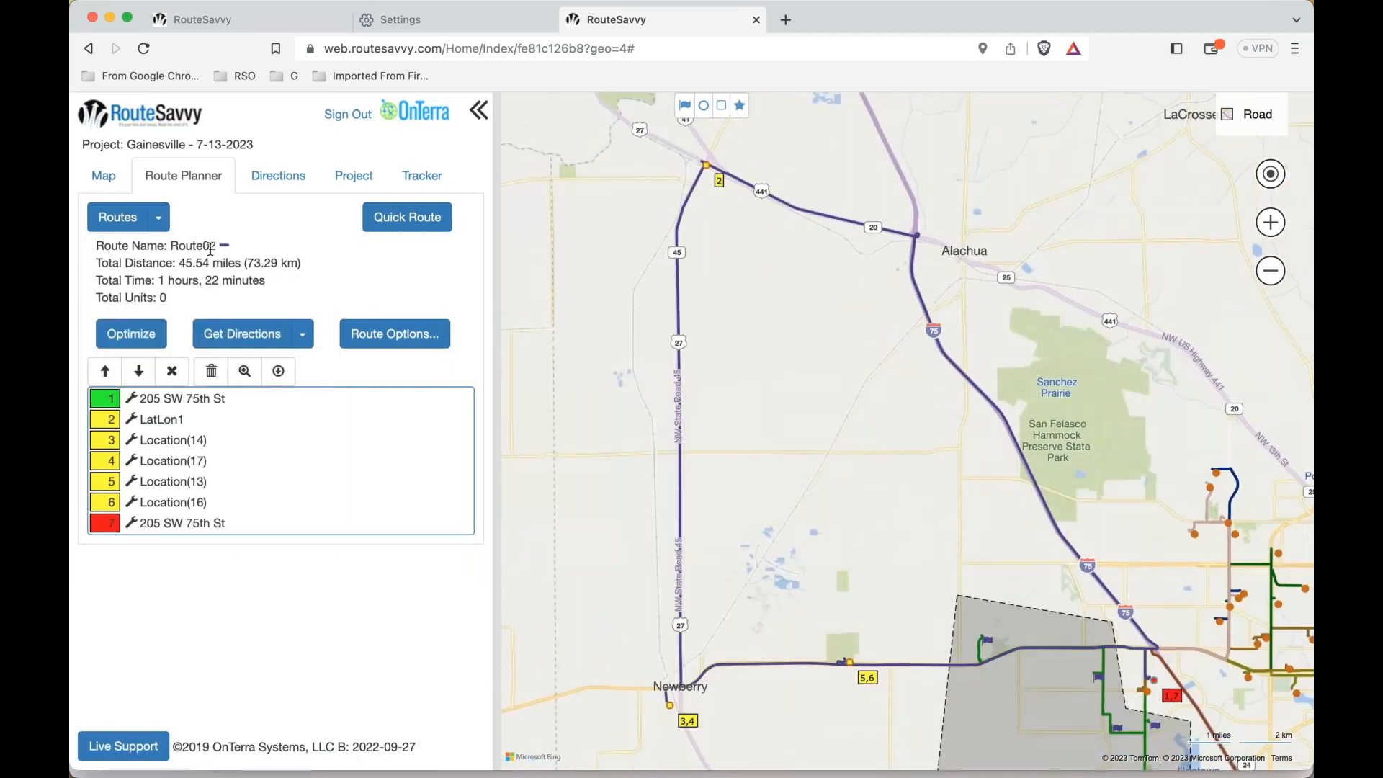
pyautogui.moveTo(210, 248); pyautogui.dragTo(172, 245)
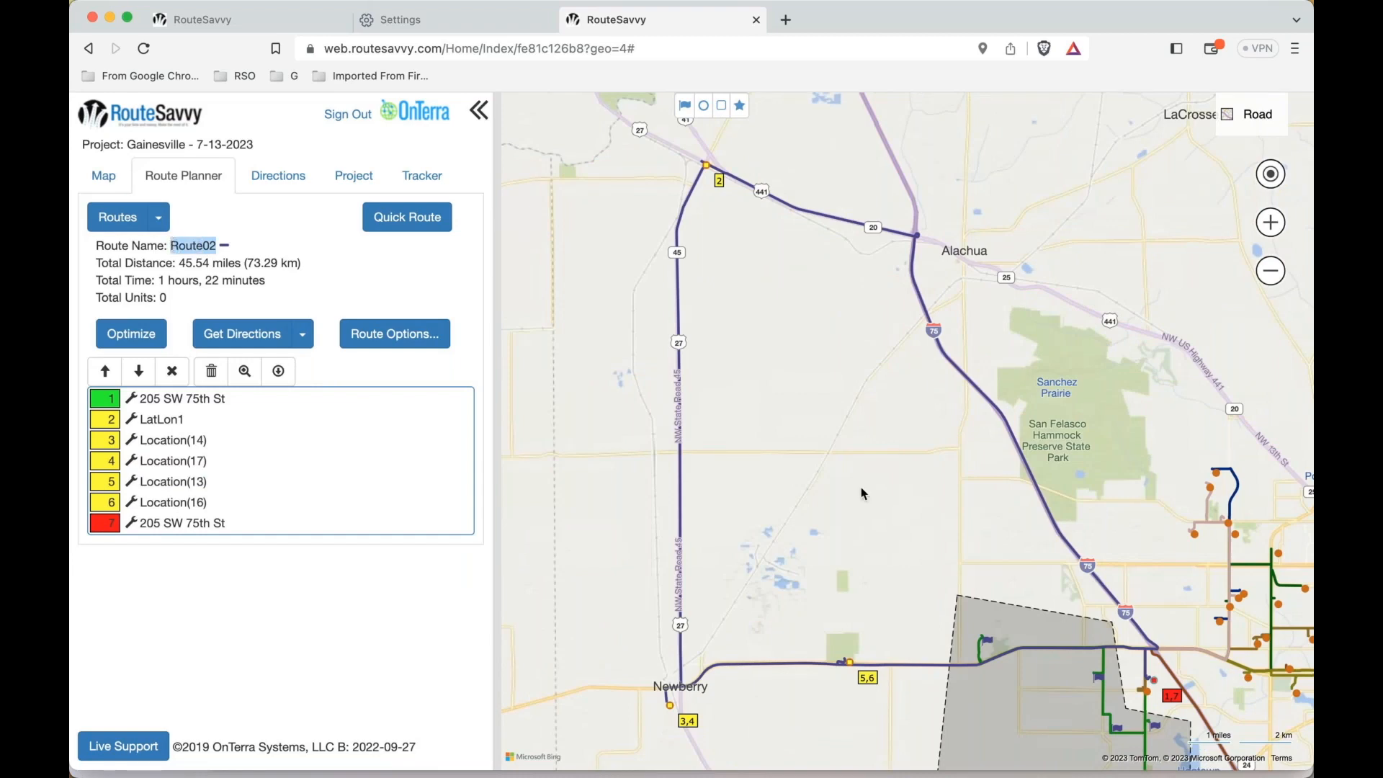
pyautogui.moveTo(901, 520); pyautogui.dragTo(843, 395)
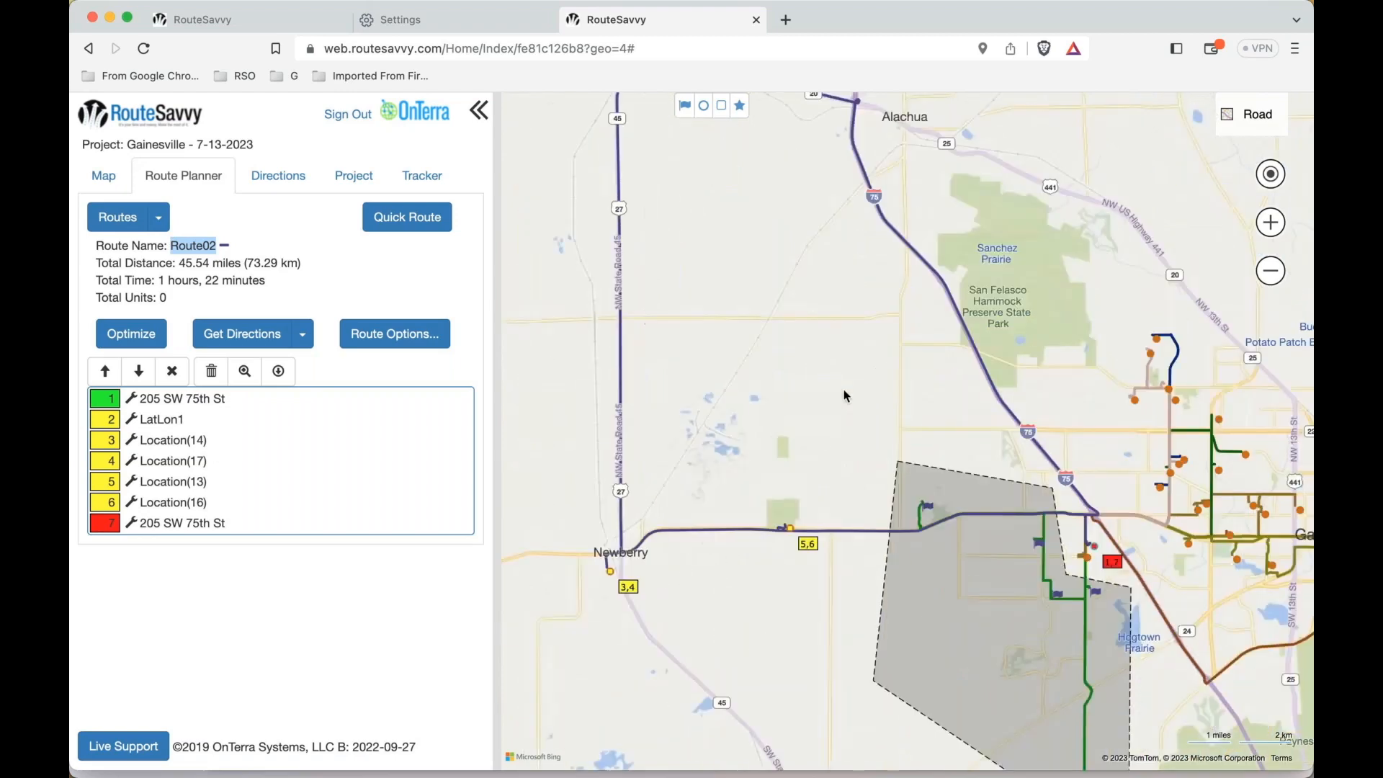
pyautogui.scroll(-2, 843, 390)
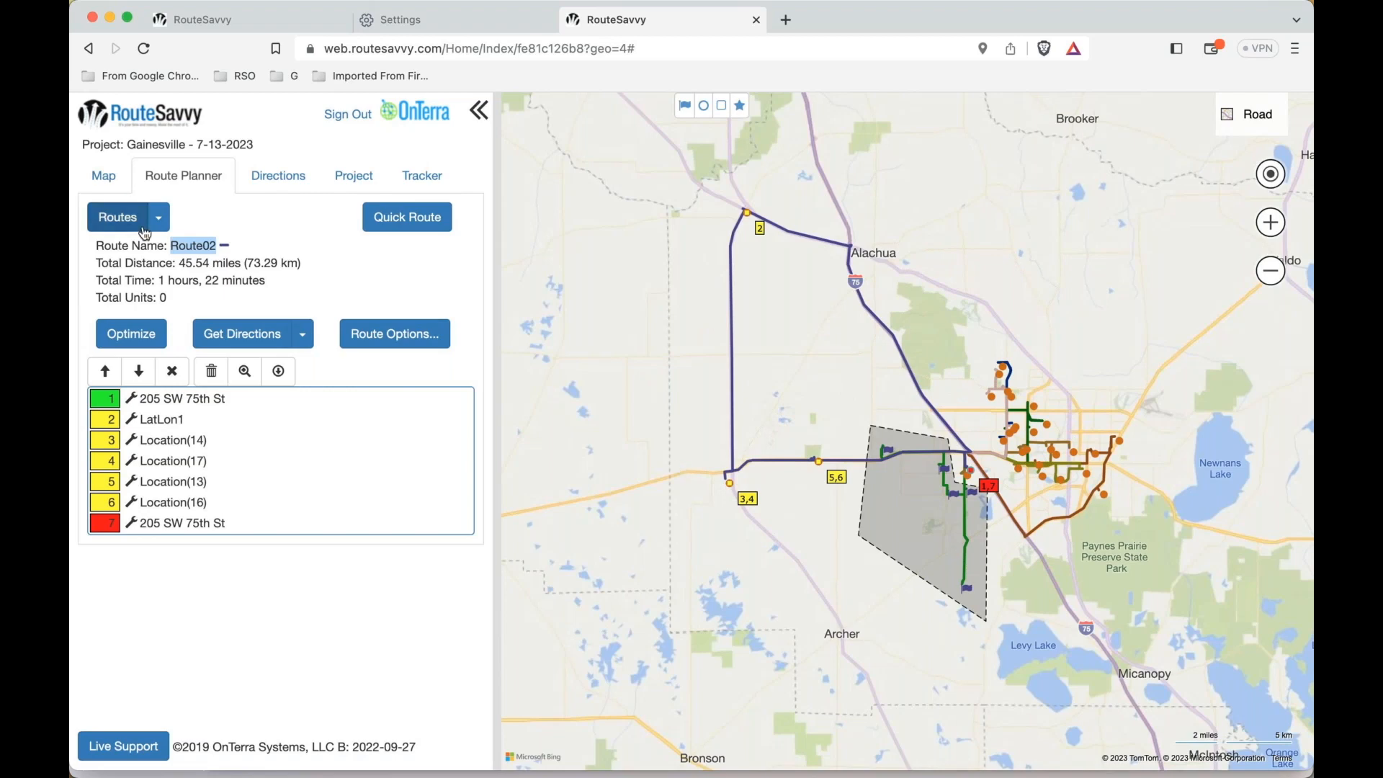
# Create a new location folder with a dark green star icon, keeping the default name New Folder
pyautogui.click(110, 179)
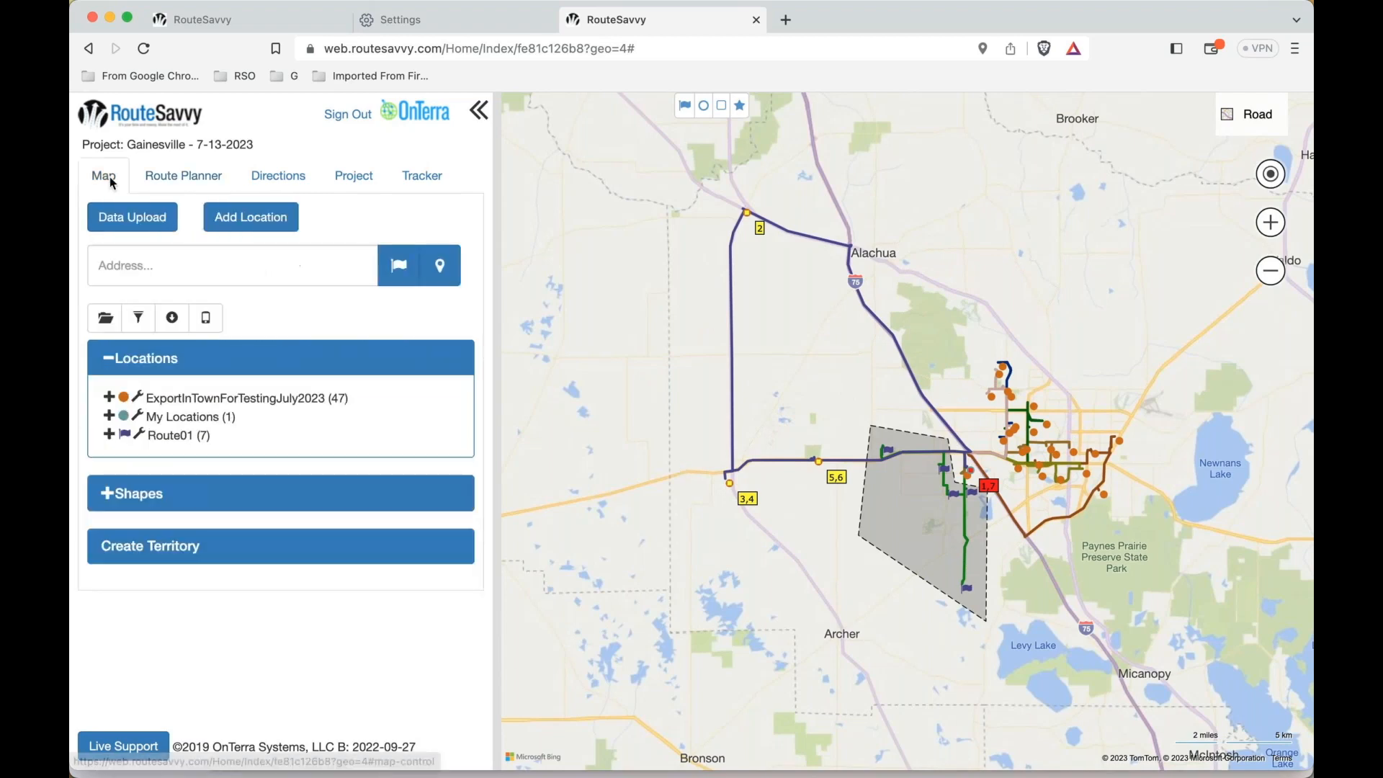
pyautogui.click(104, 319)
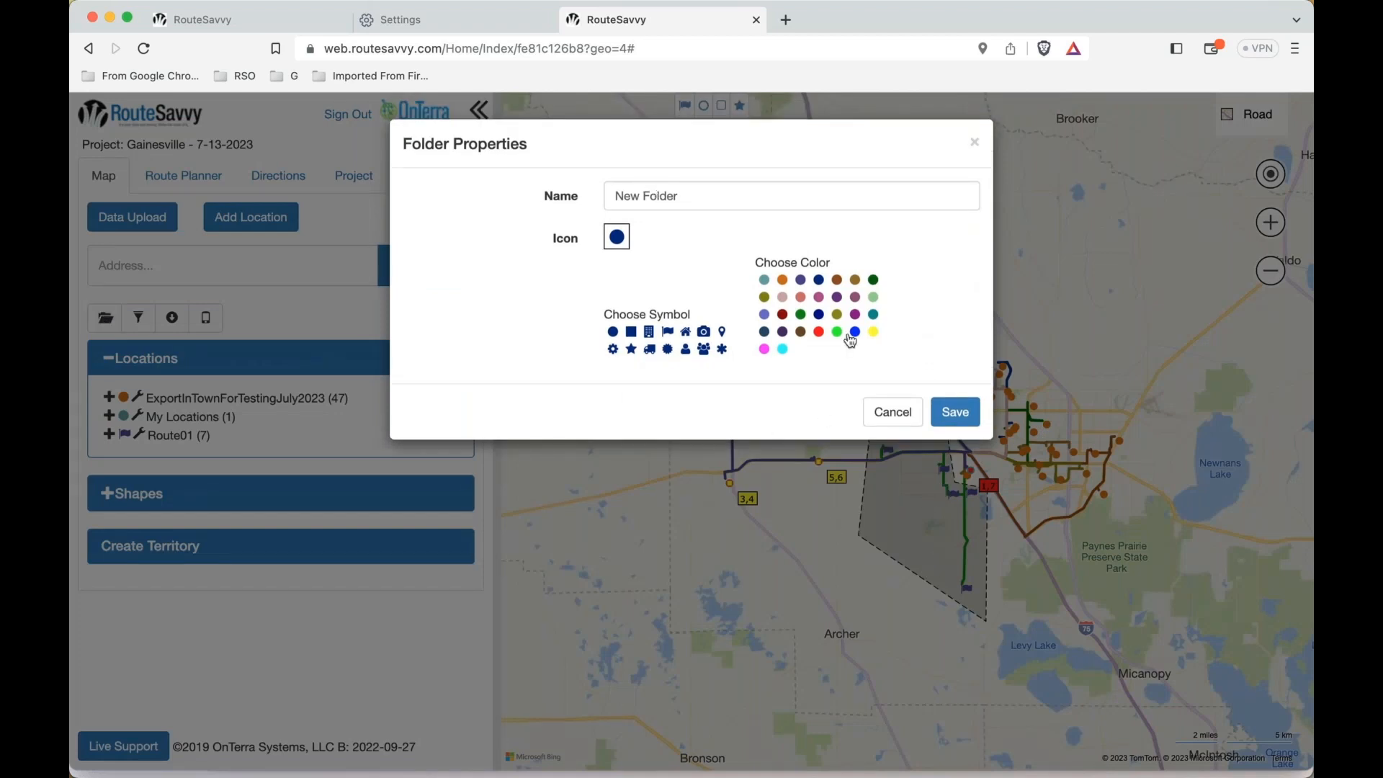
pyautogui.click(872, 281)
pyautogui.click(631, 350)
pyautogui.click(955, 412)
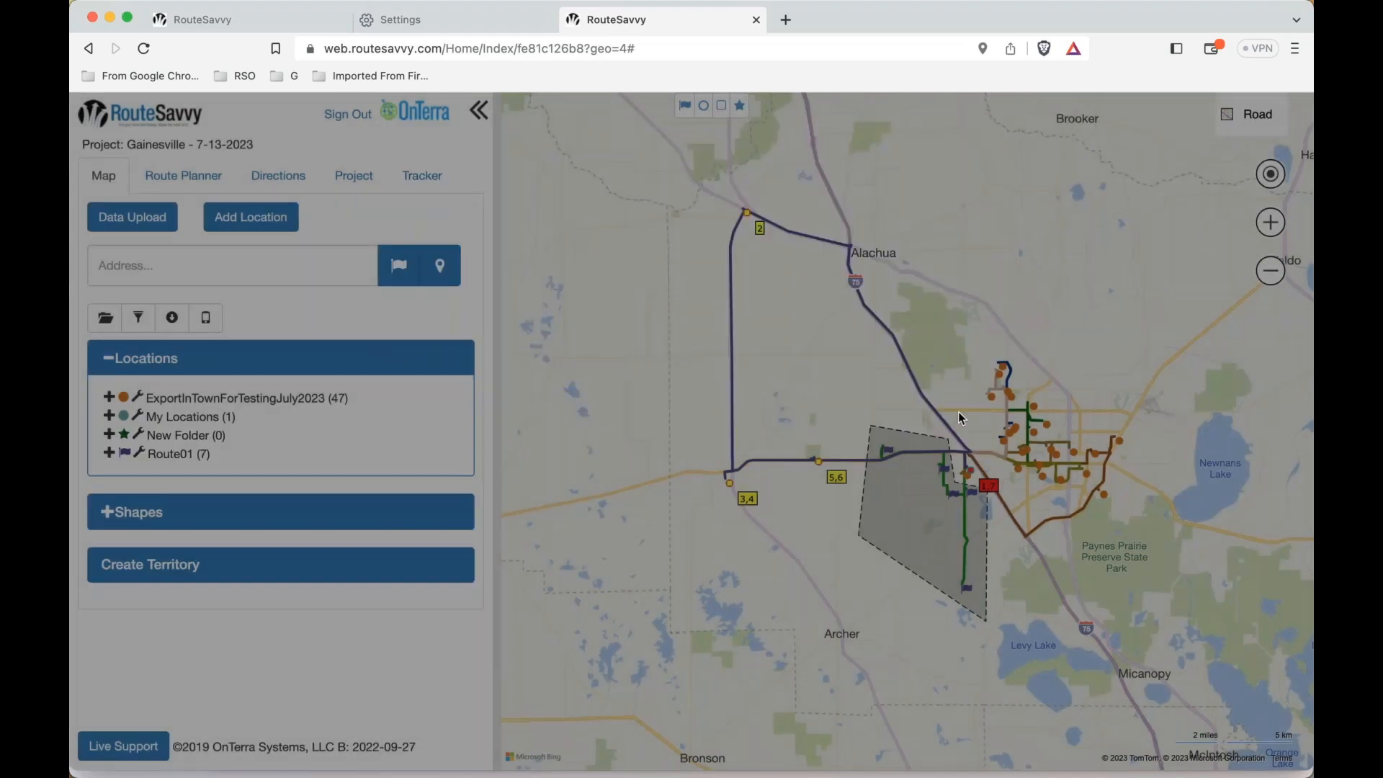
# Draw a closed polygon area on the map around Route02's stops 2 to 6, leaving out the shared start and end stop
pyautogui.click(742, 110)
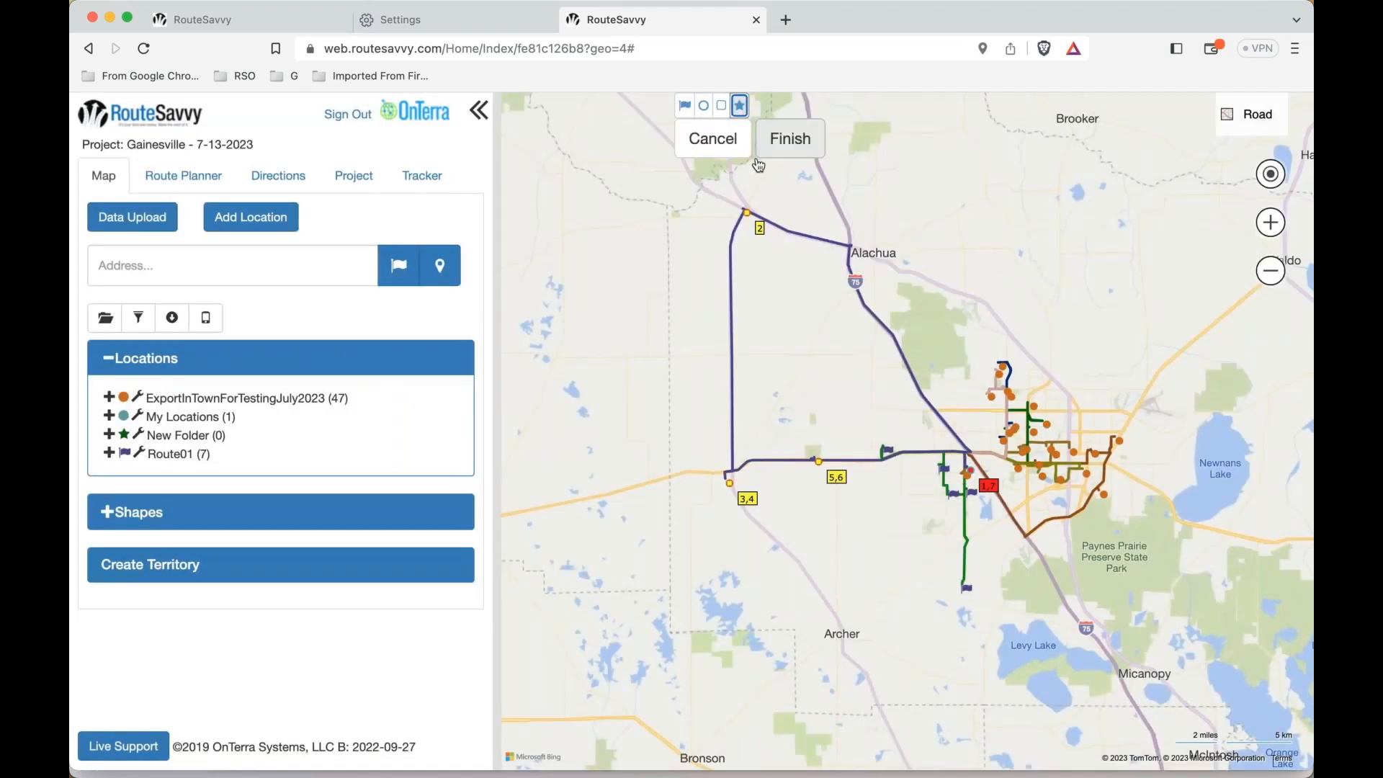
pyautogui.click(766, 192)
pyautogui.click(867, 496)
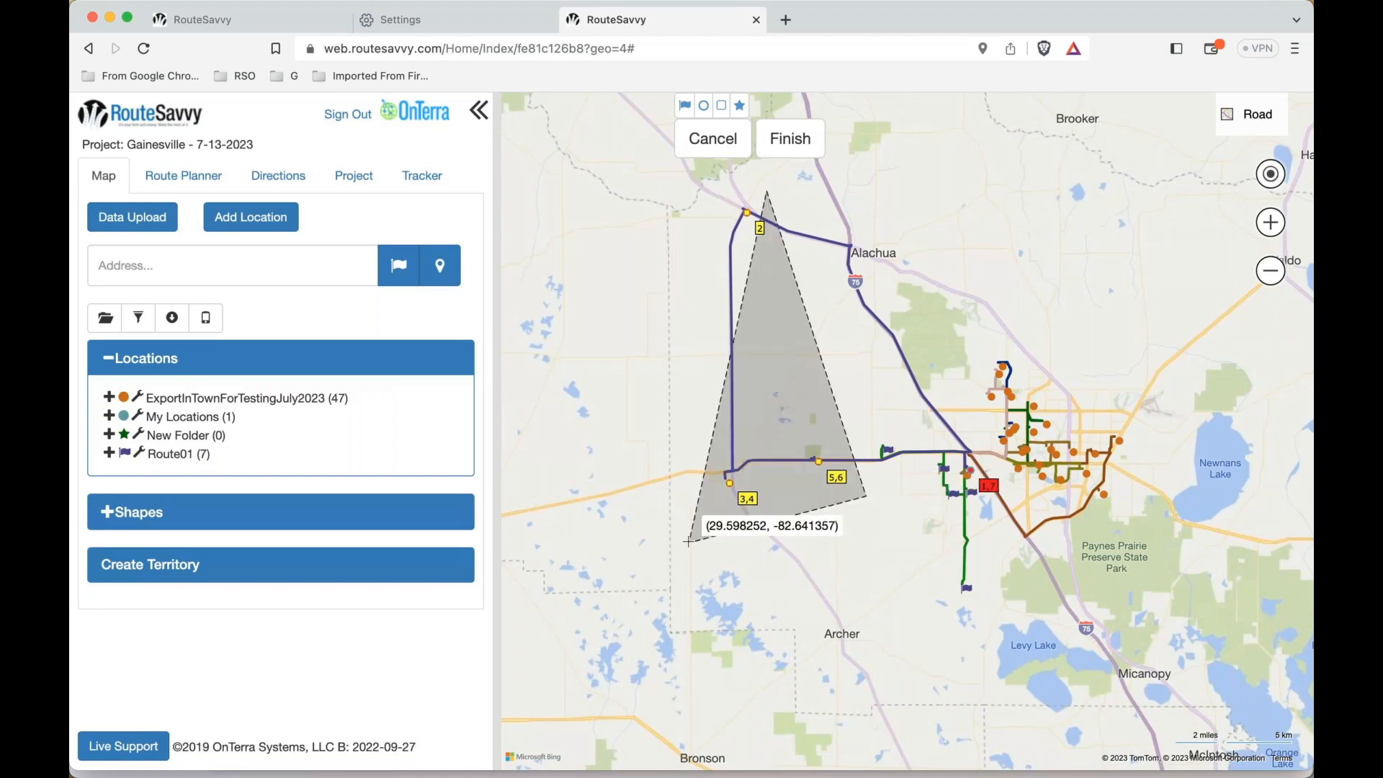
pyautogui.click(688, 541)
pyautogui.click(698, 212)
pyautogui.click(790, 139)
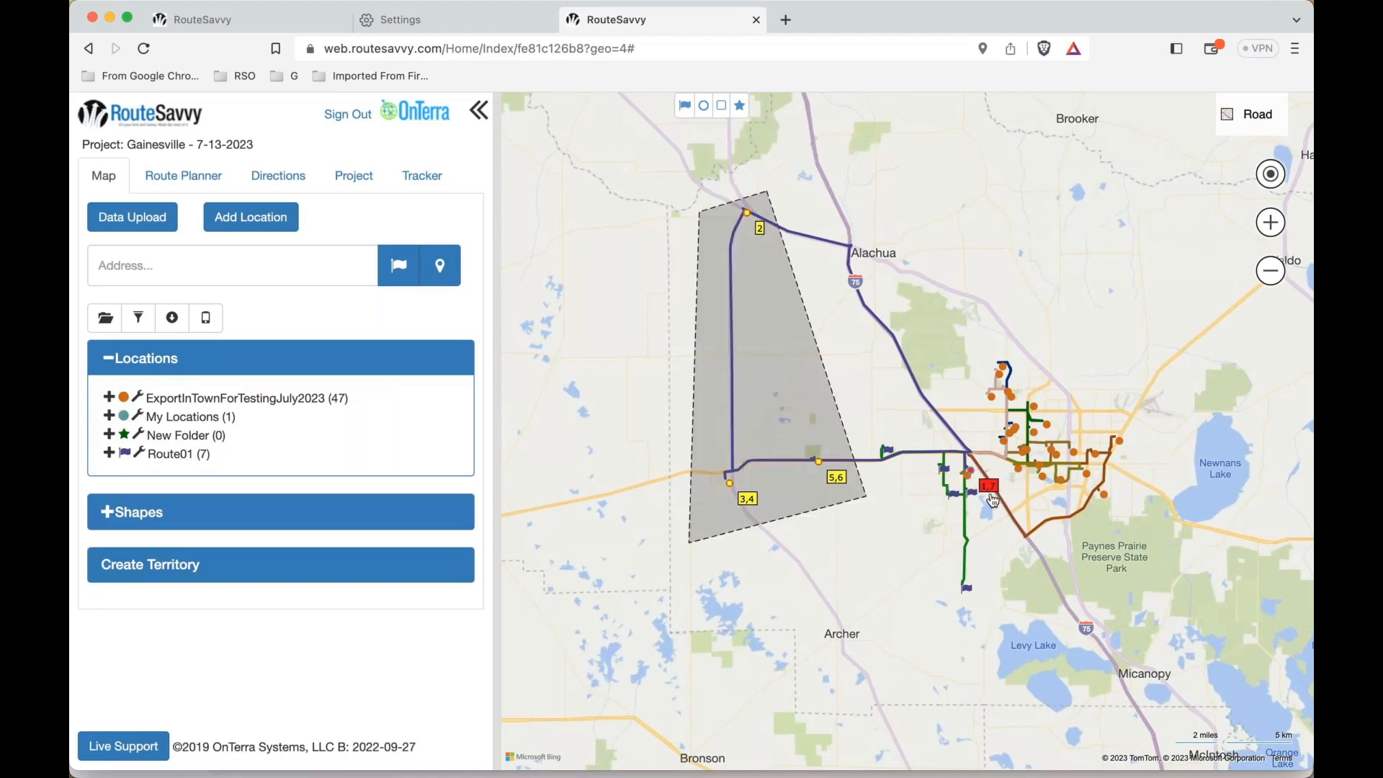
# Move the visible locations inside the drawn area to New Folder, using the folder icon for them
pyautogui.rightClick(775, 383)
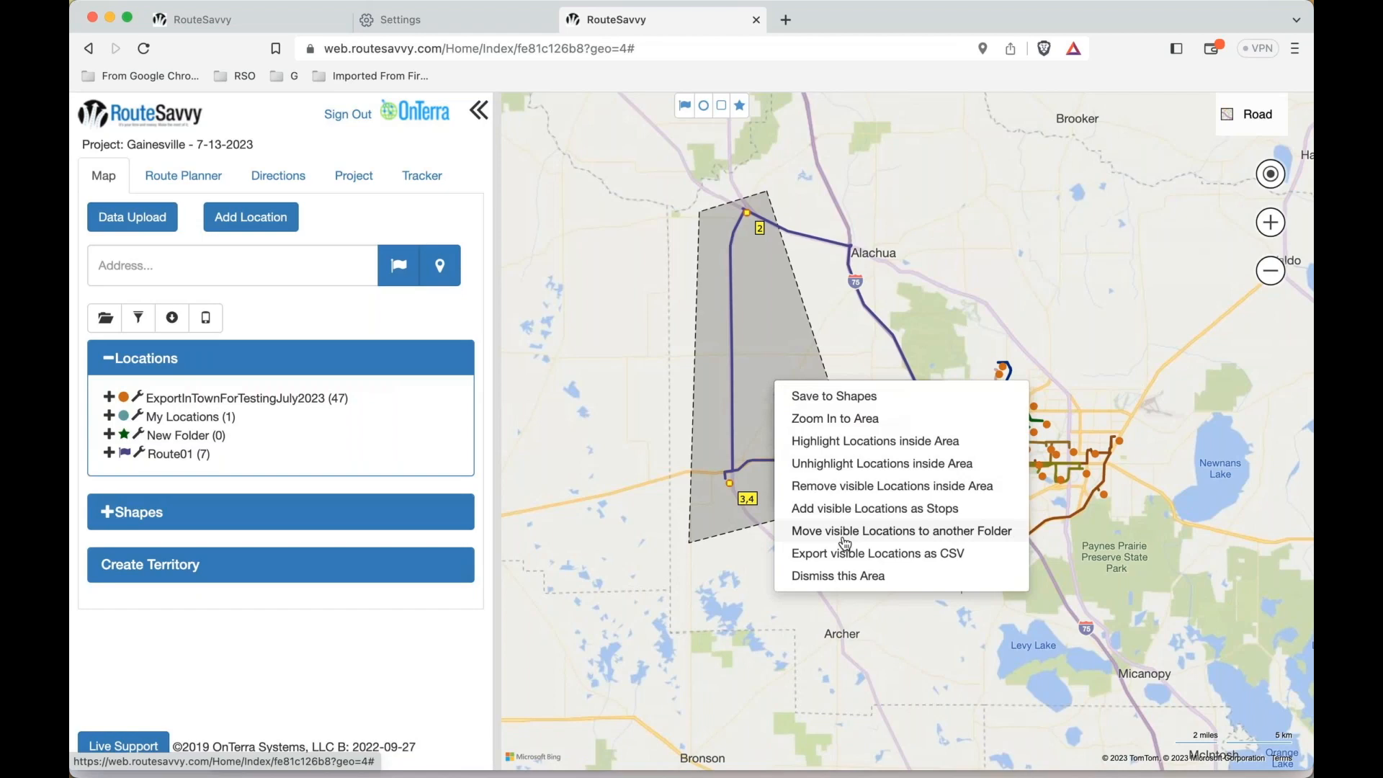
pyautogui.click(948, 530)
pyautogui.click(581, 196)
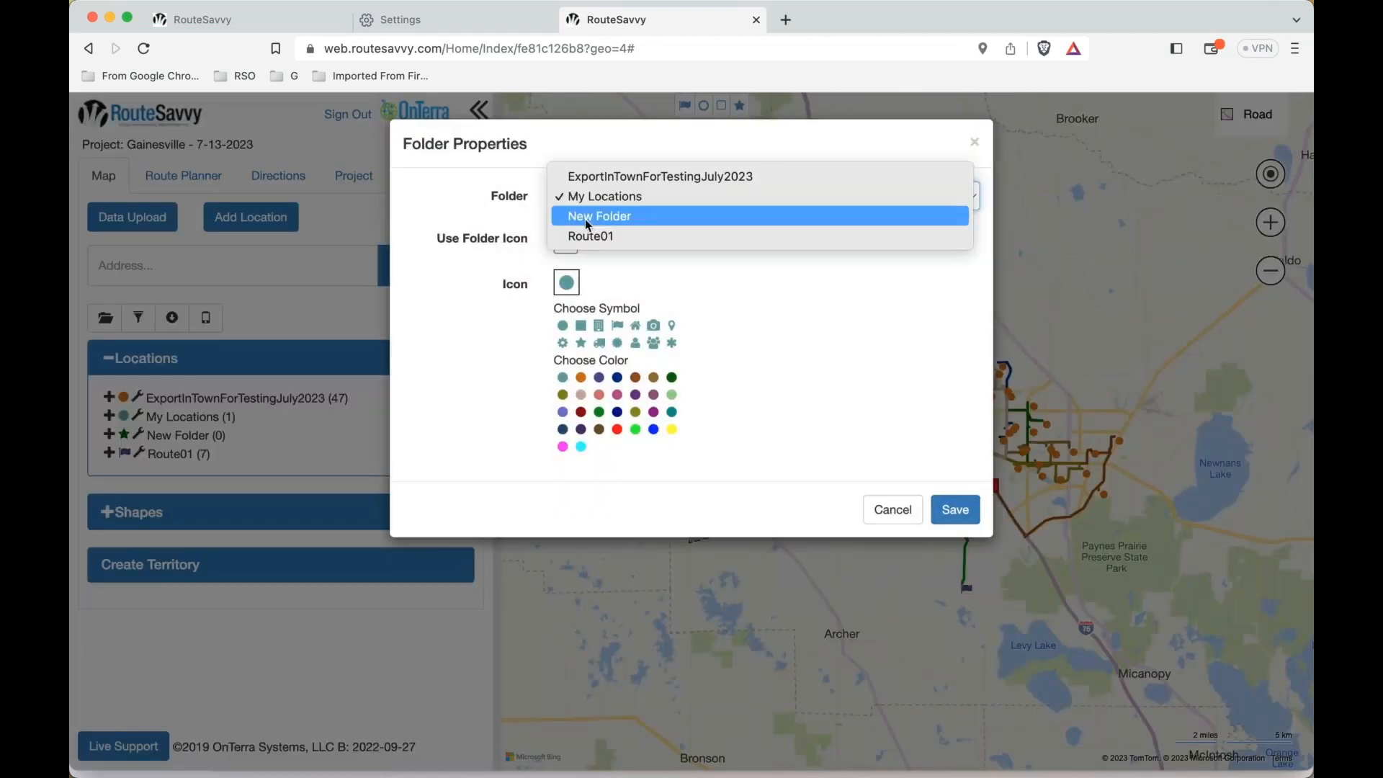
pyautogui.click(617, 219)
pyautogui.click(572, 243)
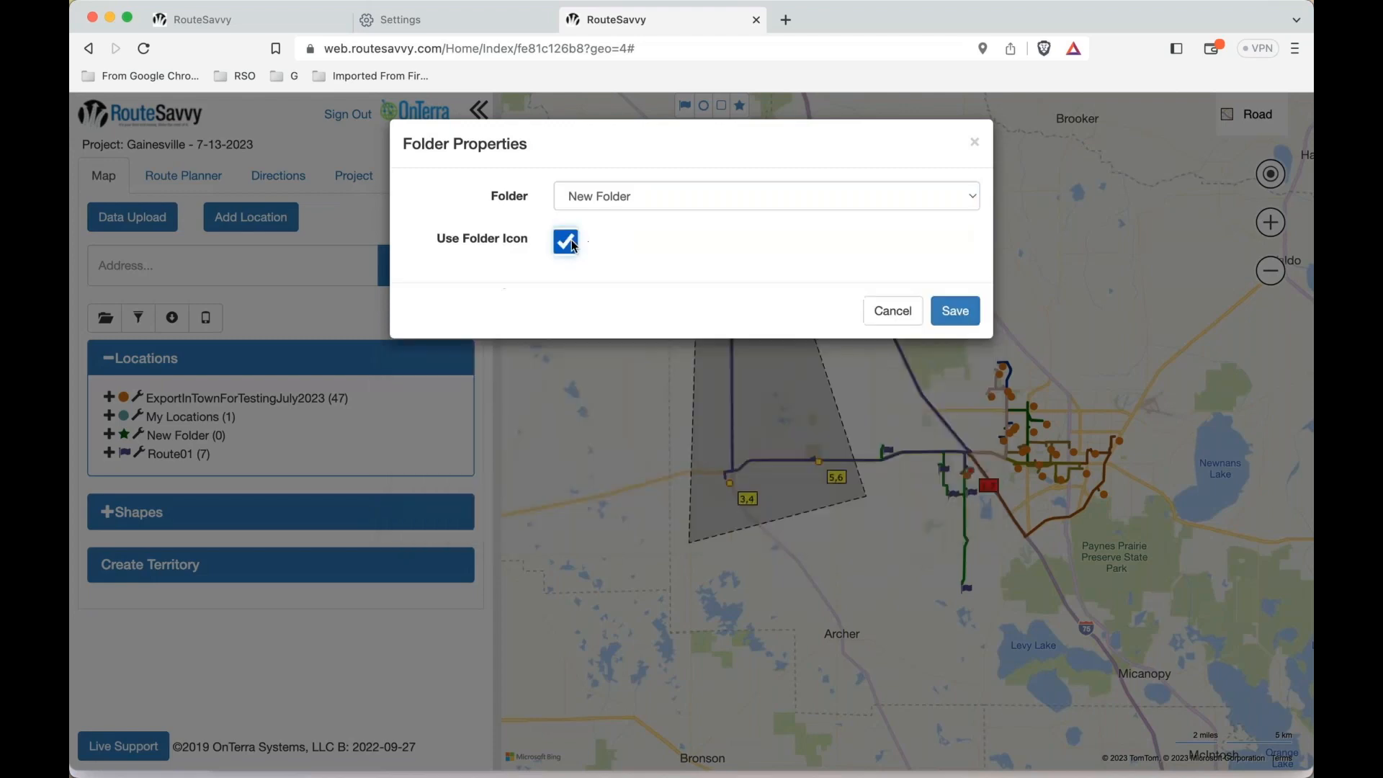
pyautogui.click(955, 312)
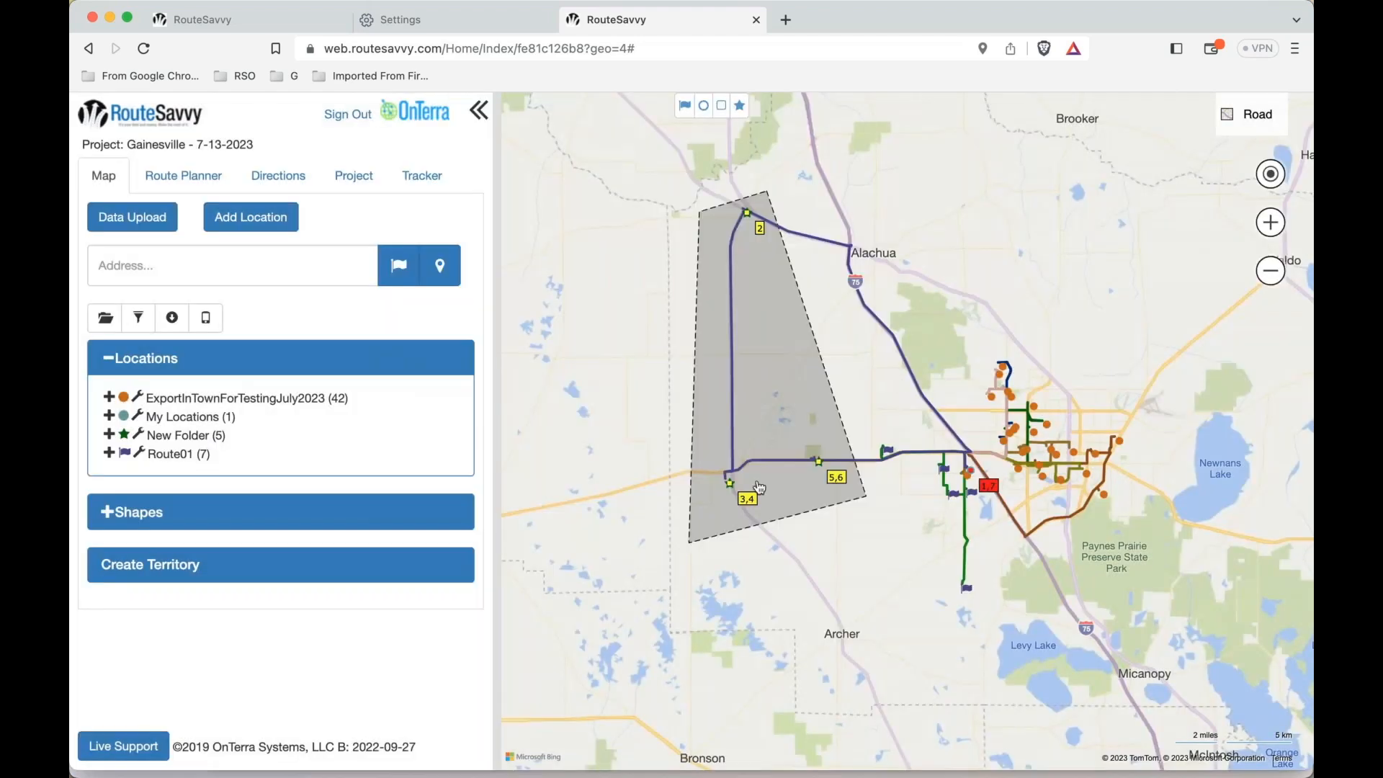
# Rename the location folder New Folder as Route02
pyautogui.click(138, 434)
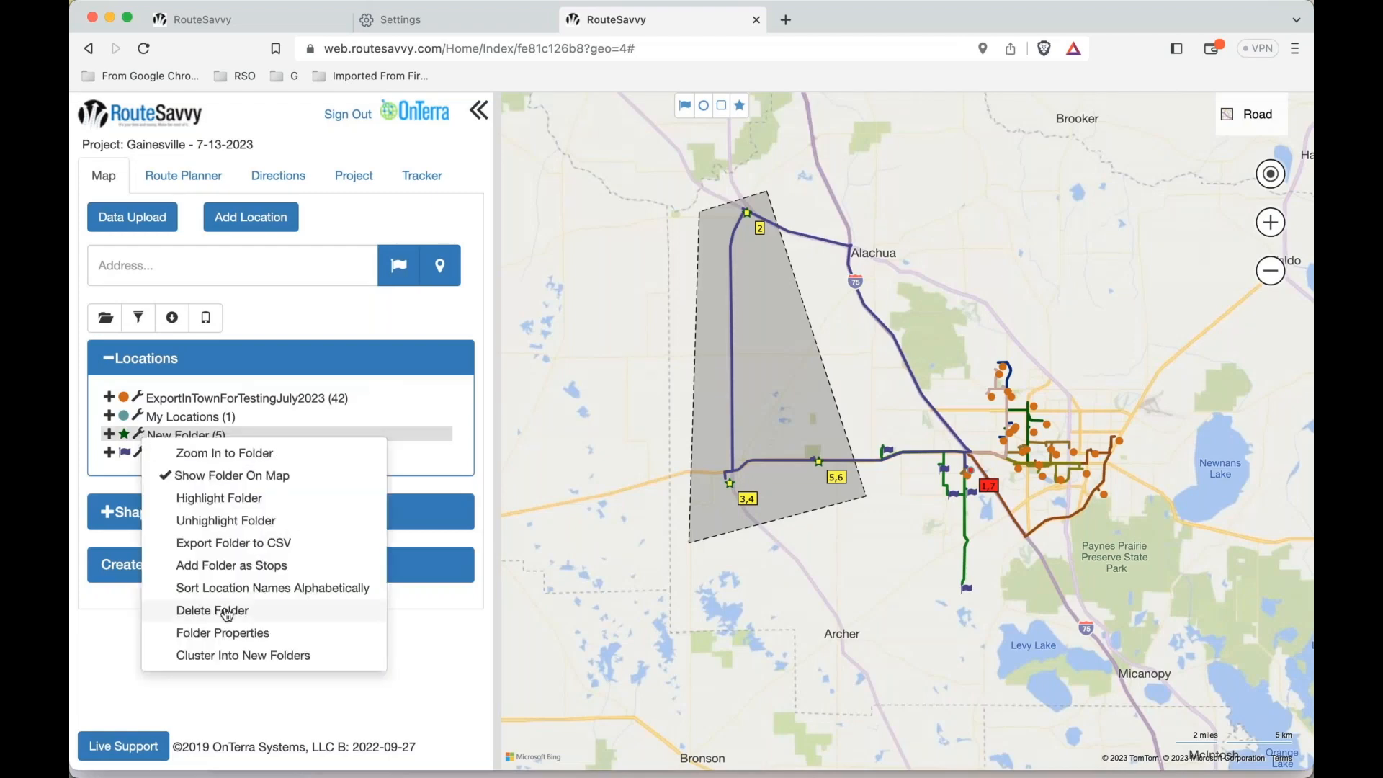
pyautogui.click(306, 634)
pyautogui.tripleClick(689, 202)
pyautogui.write('Route02')
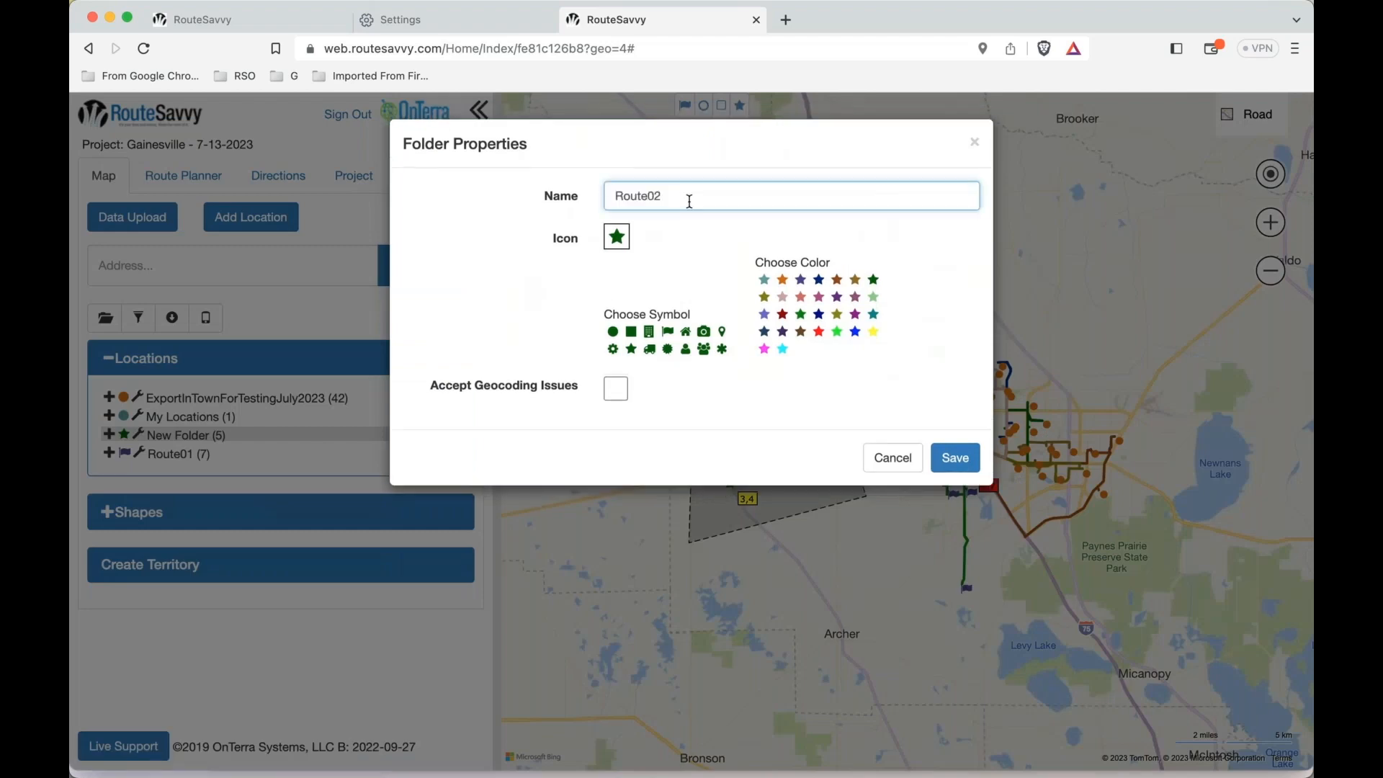
pyautogui.click(945, 452)
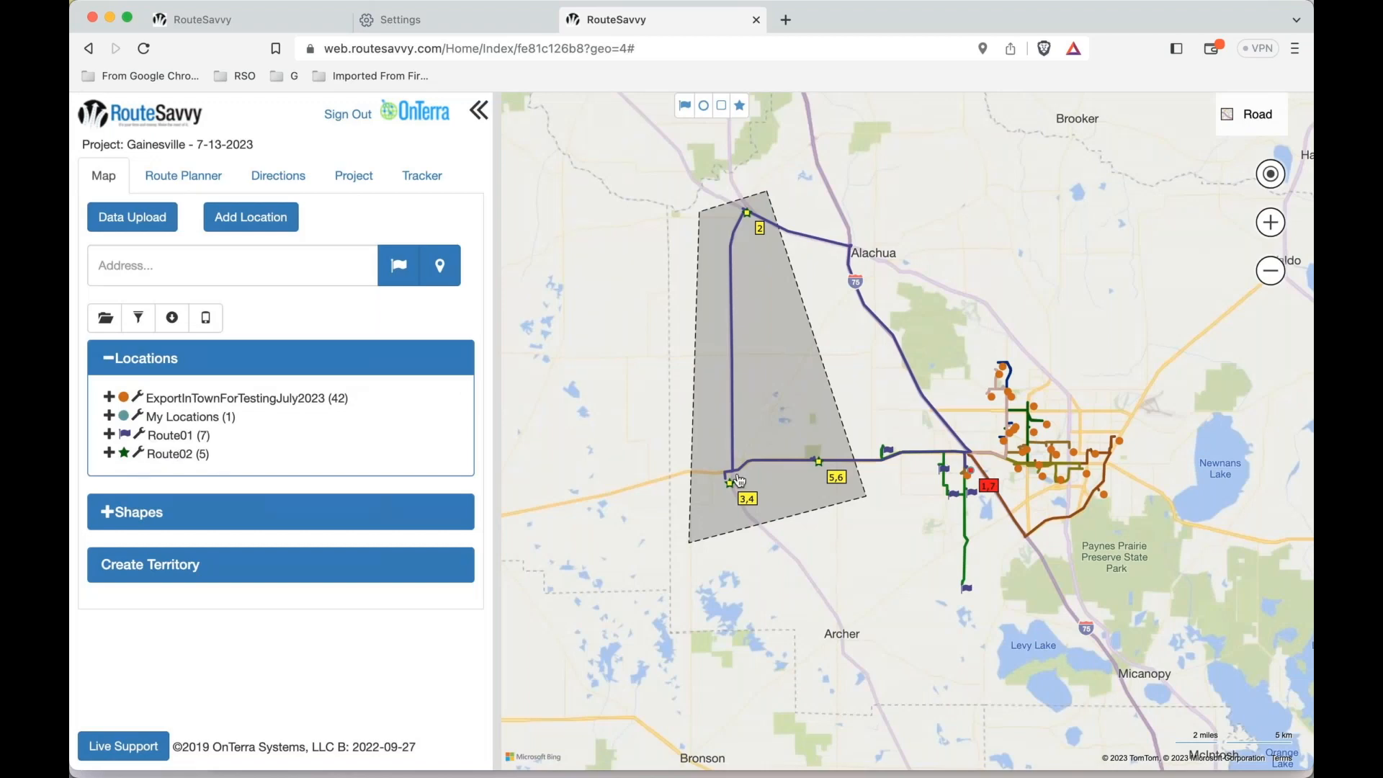
# Compare the overlapping stops of Route03 and Route08 on the map, leaving Route08 as the active route
pyautogui.click(195, 180)
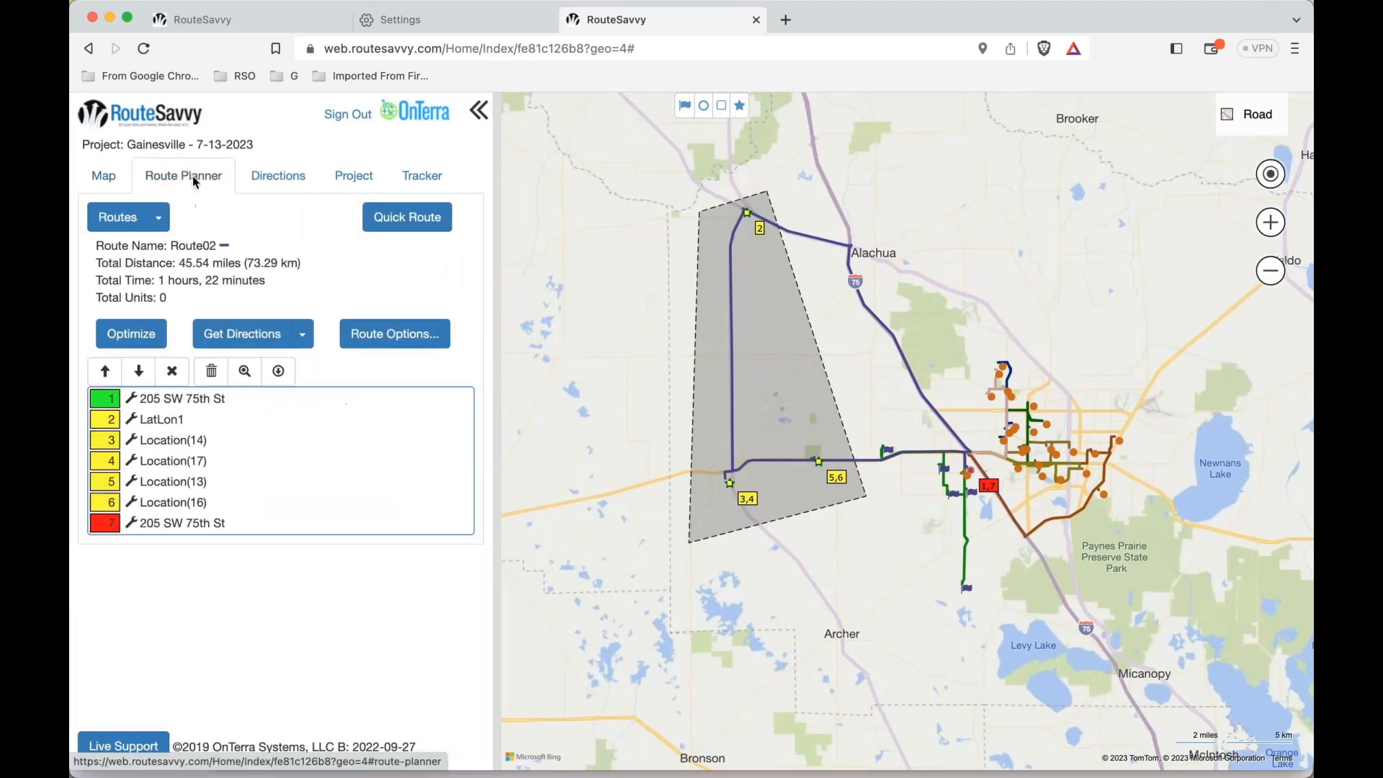
pyautogui.click(158, 217)
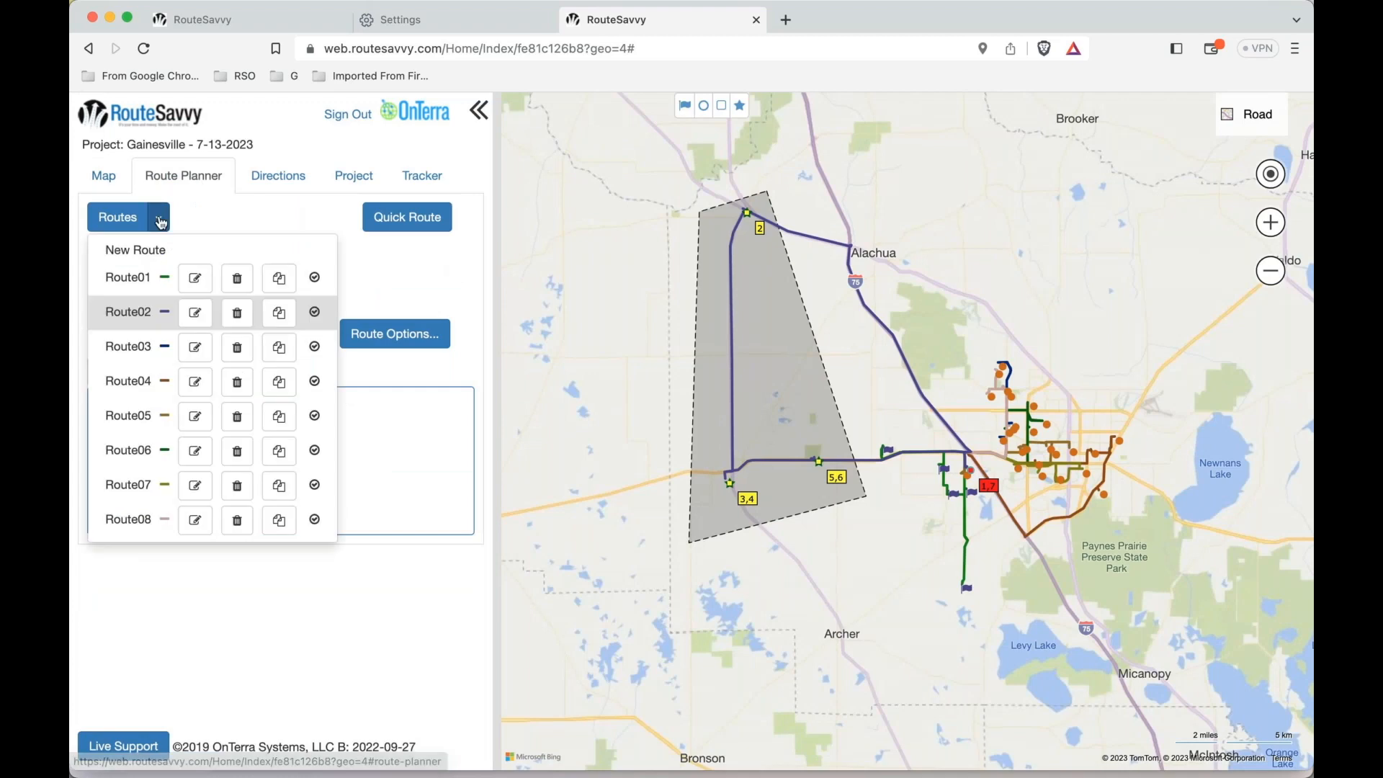
pyautogui.click(122, 348)
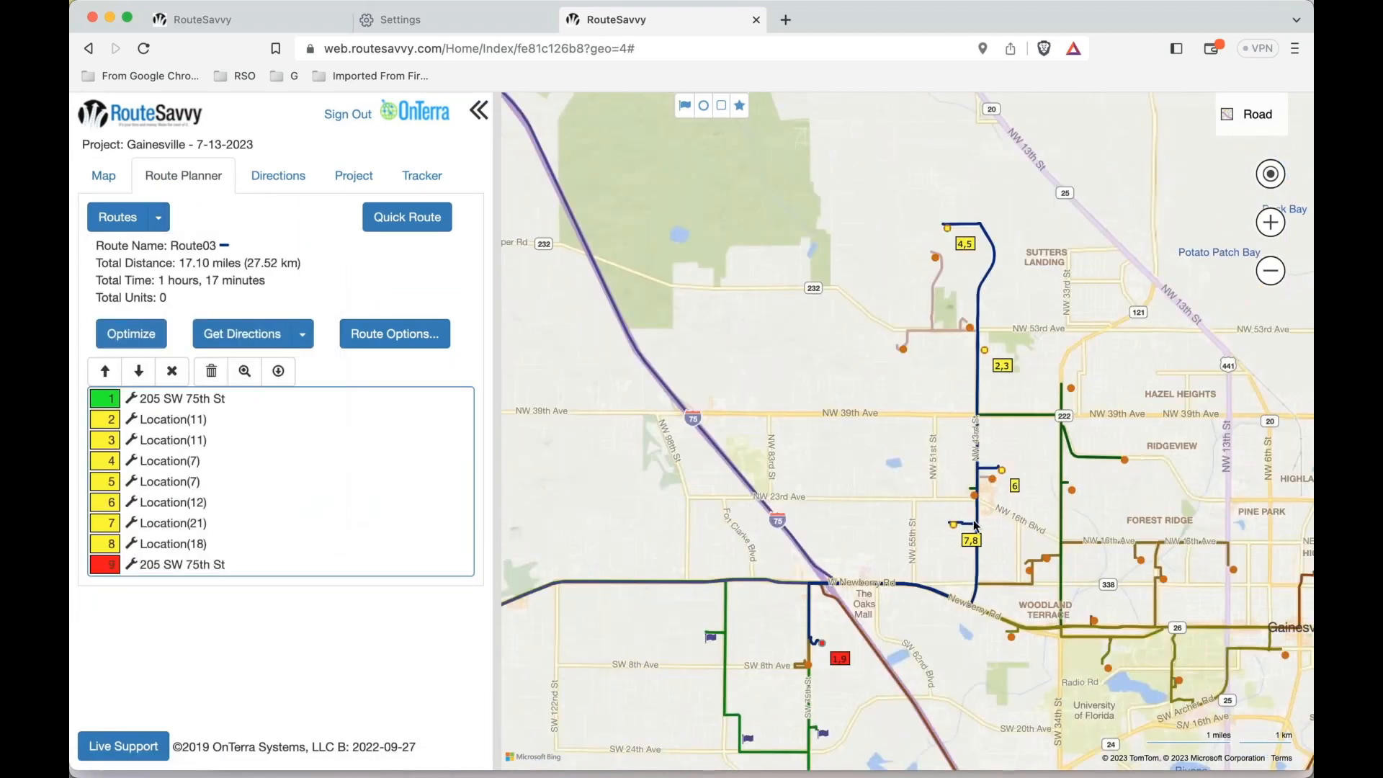
pyautogui.click(948, 337)
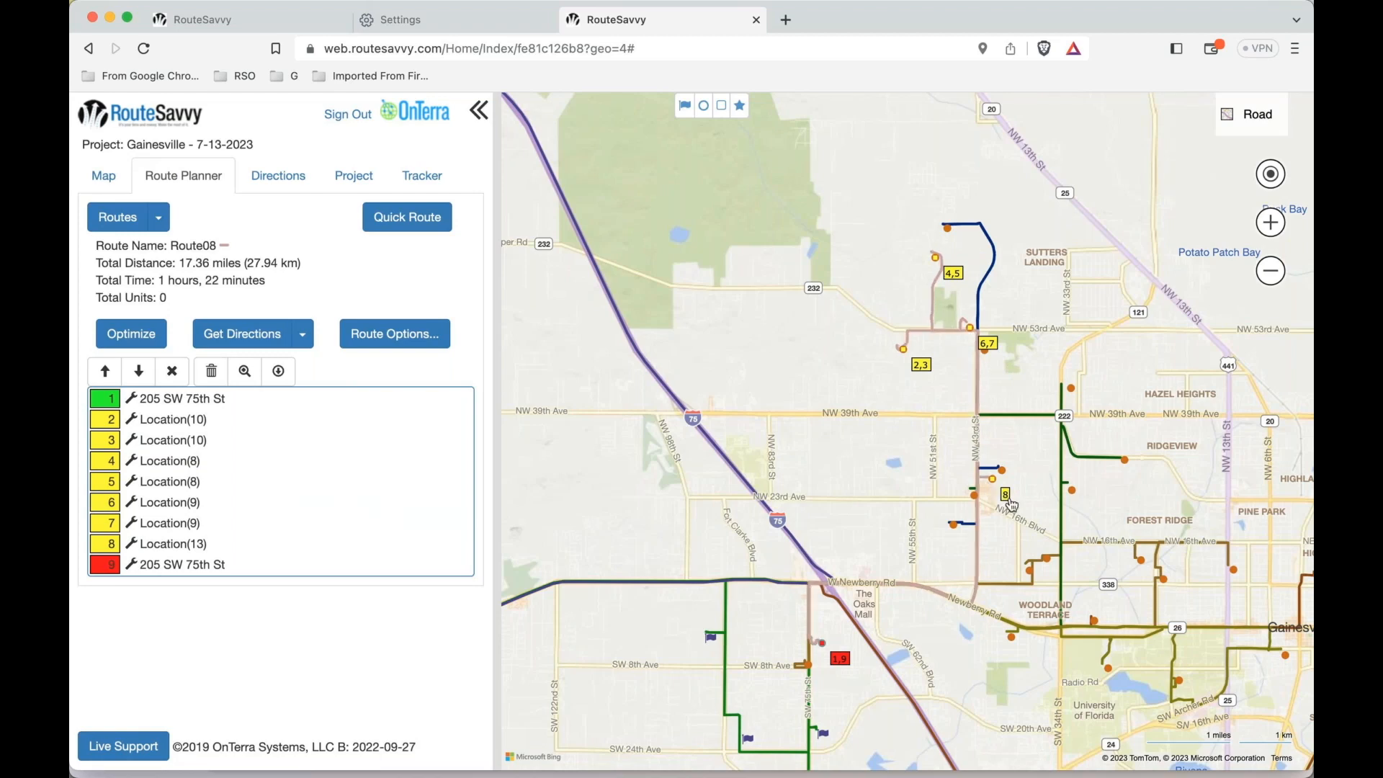
pyautogui.click(979, 378)
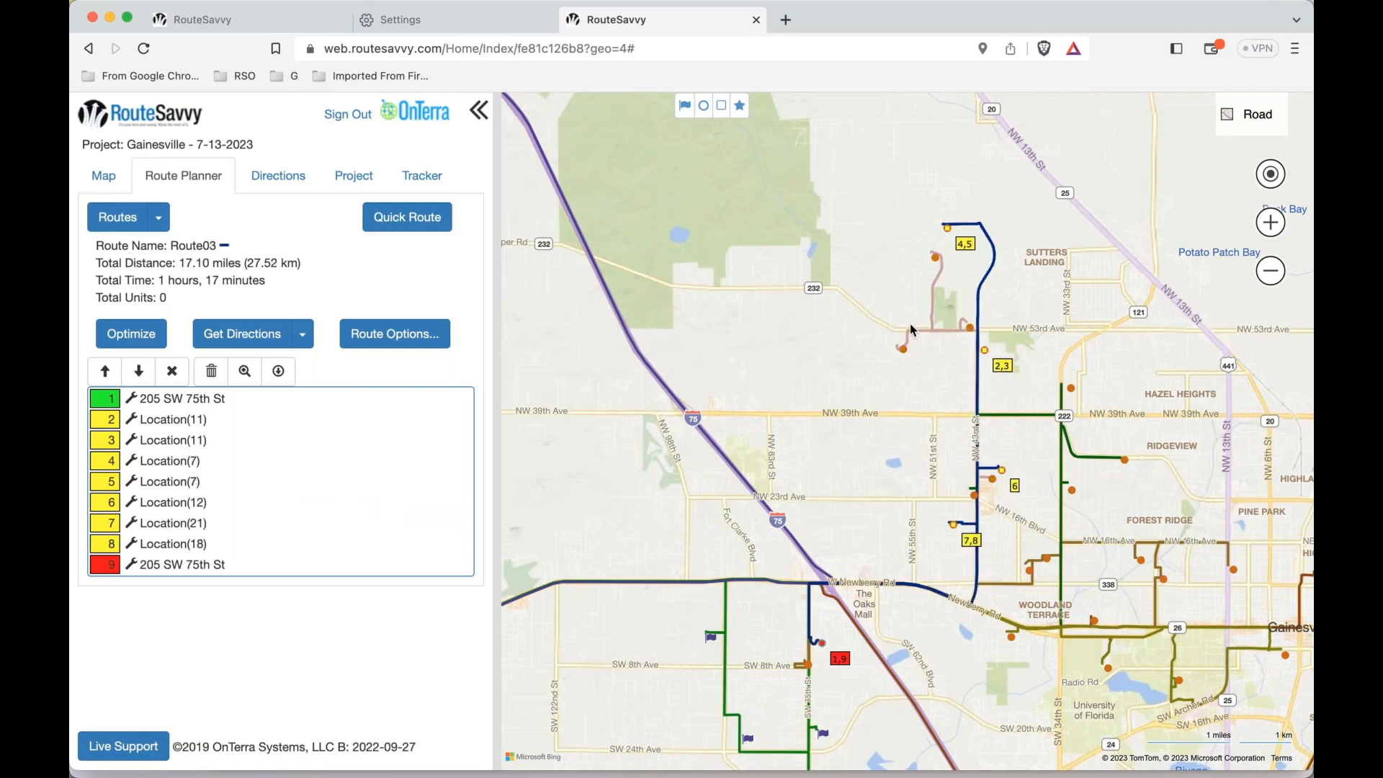
pyautogui.click(946, 338)
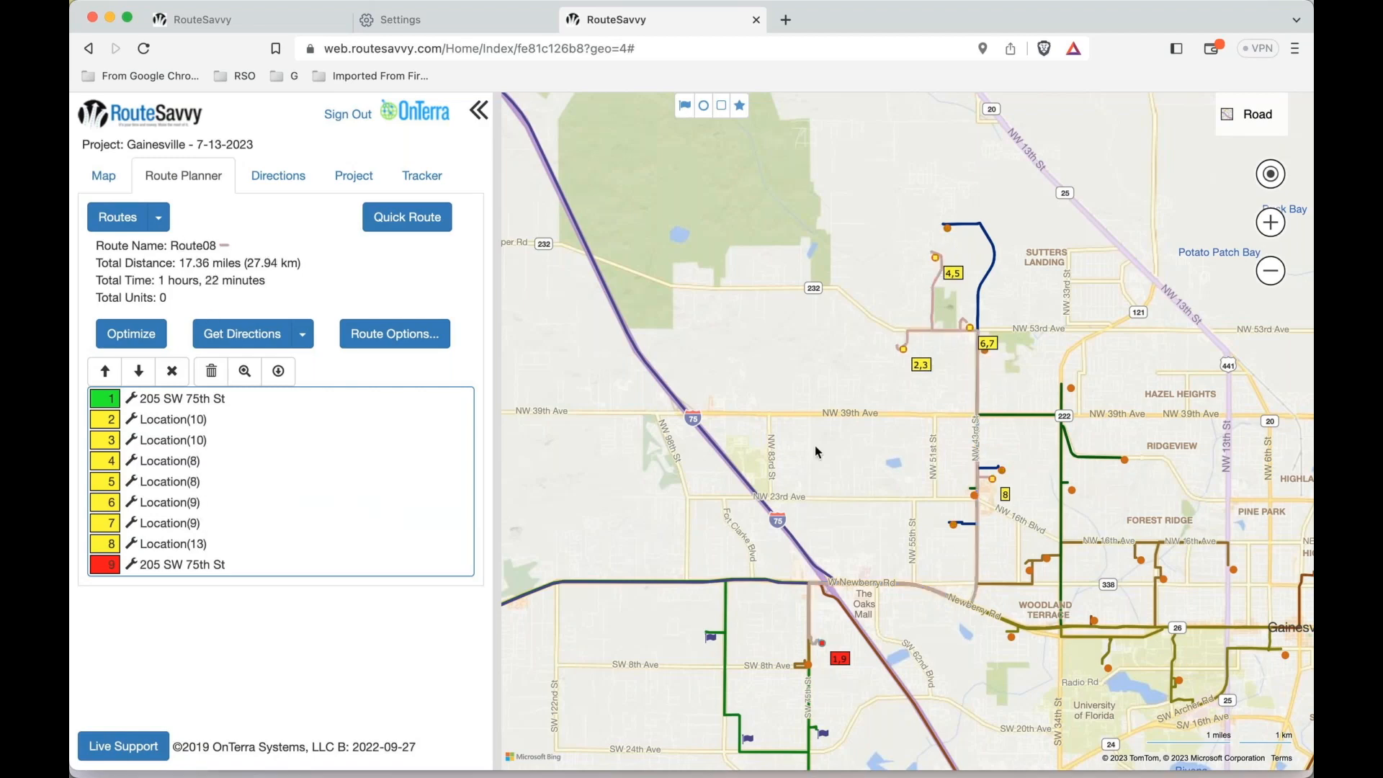
# Move the Location(13) stop from Route08 to Route03 and place it there as stop 8, just before Location(18)
pyautogui.rightClick(134, 545)
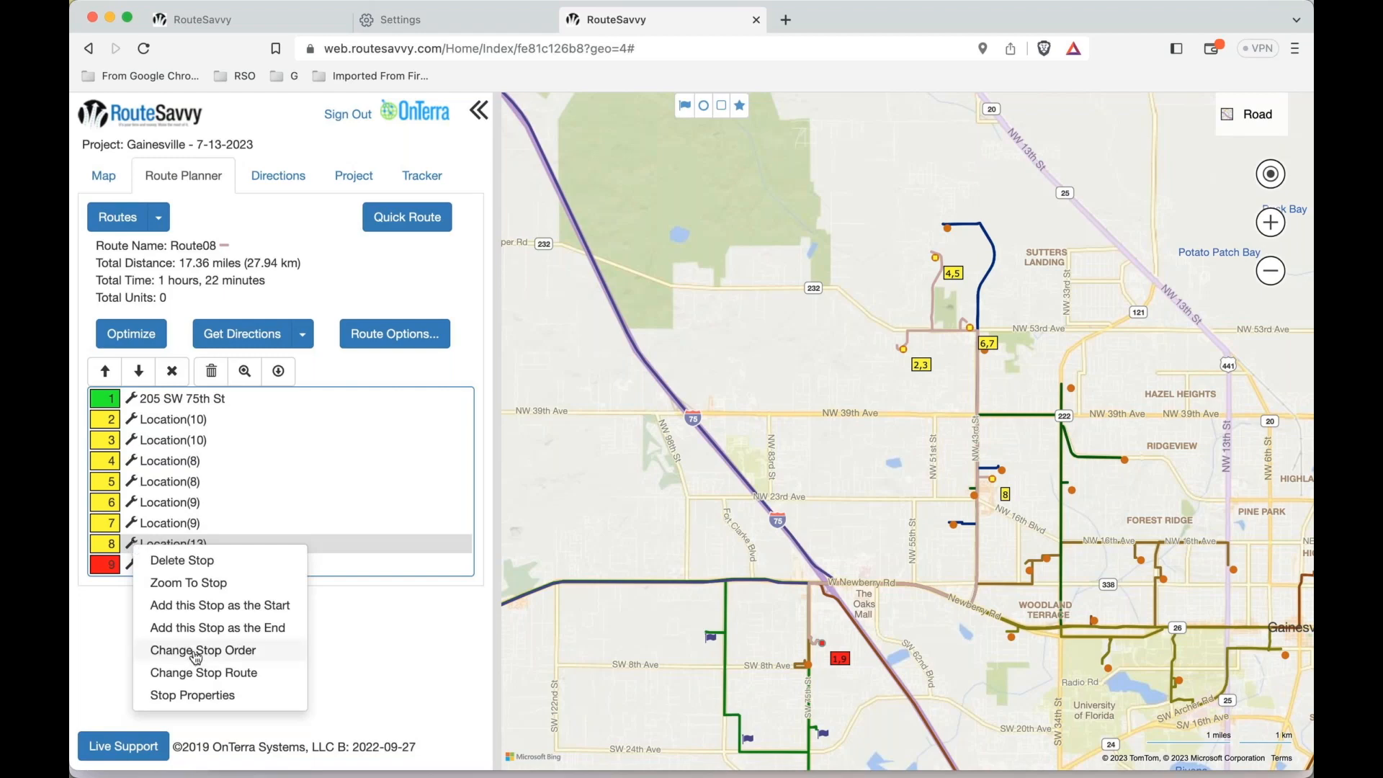
pyautogui.click(198, 673)
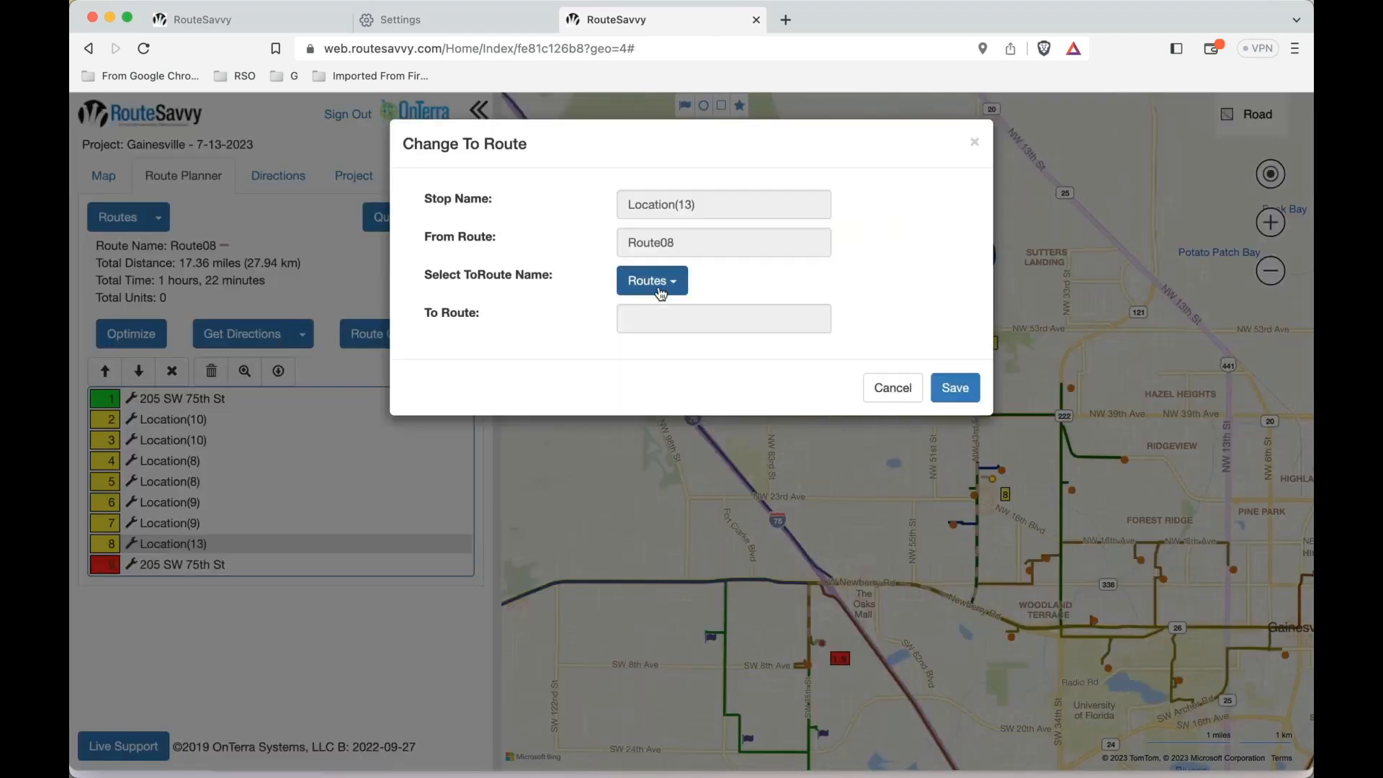
pyautogui.click(659, 289)
pyautogui.click(663, 356)
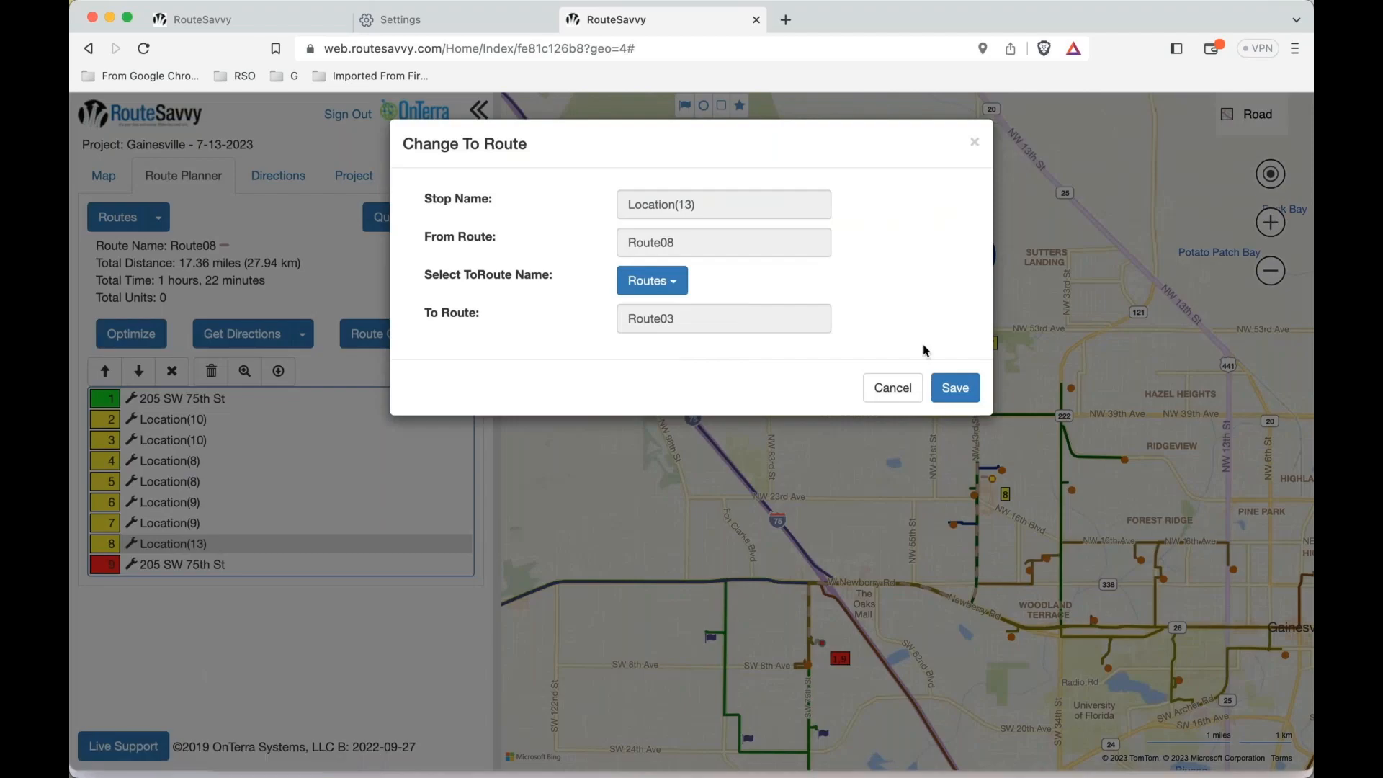
pyautogui.click(957, 386)
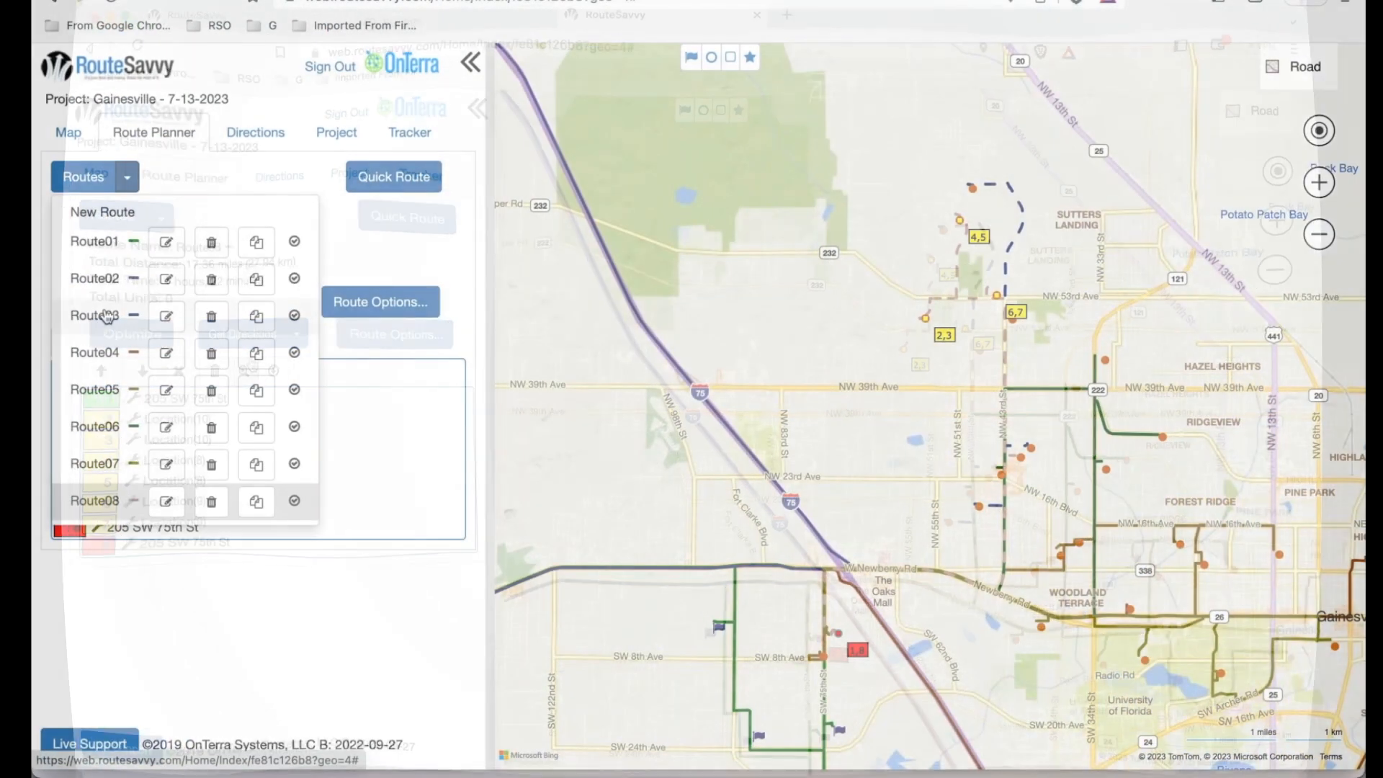
pyautogui.click(163, 345)
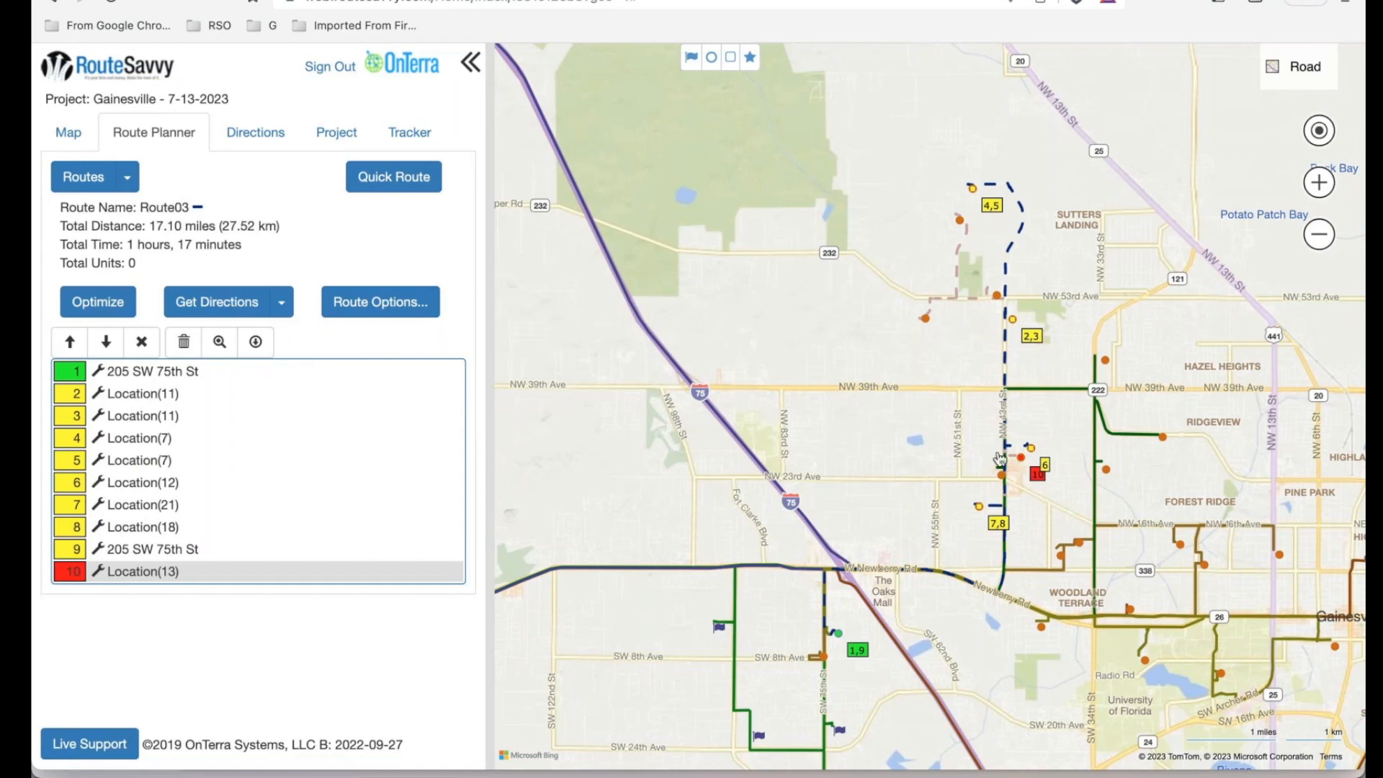
pyautogui.moveTo(69, 573); pyautogui.dragTo(70, 532)
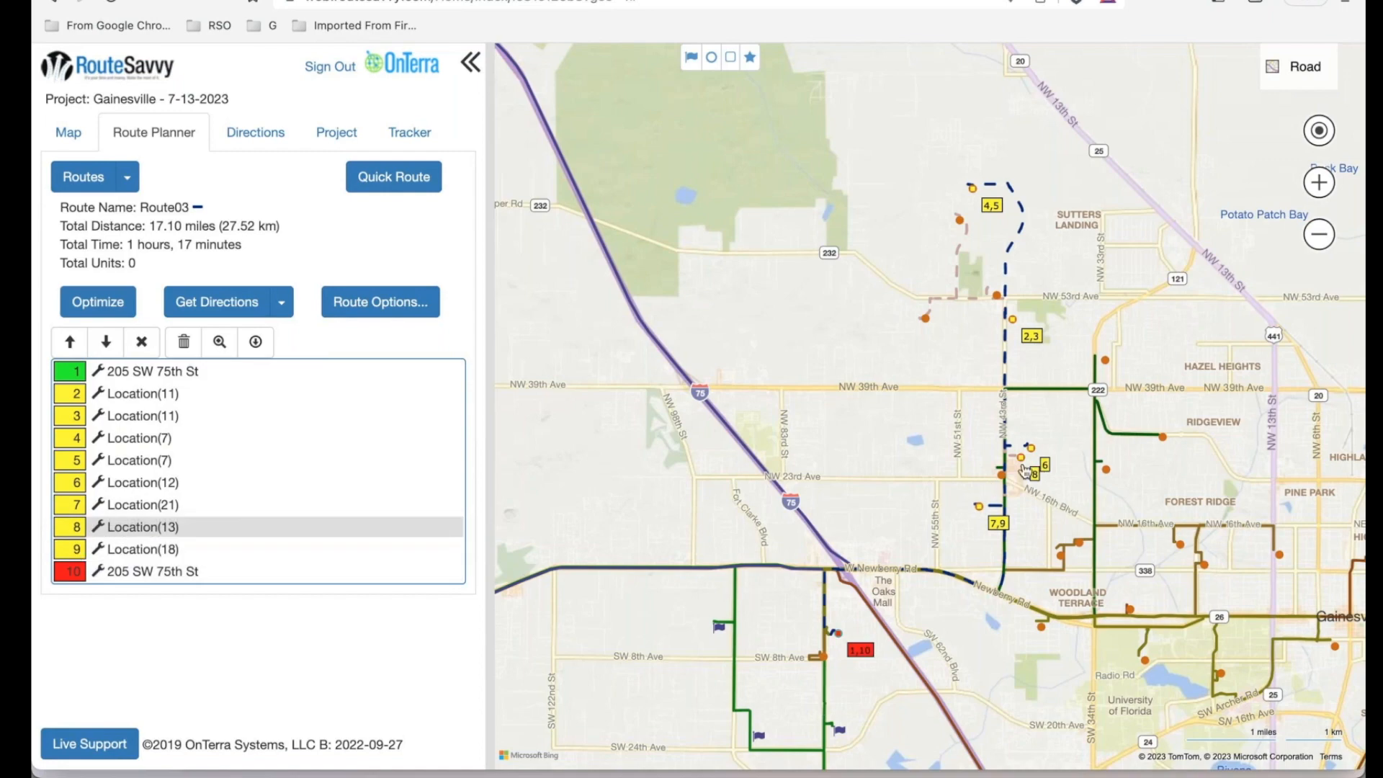
# Draw a closed polygon area on the map around Route03's stop 8 only, leaving out the nearby stop 6
pyautogui.scroll(1, 1026, 471)
pyautogui.scroll(2, 1026, 471)
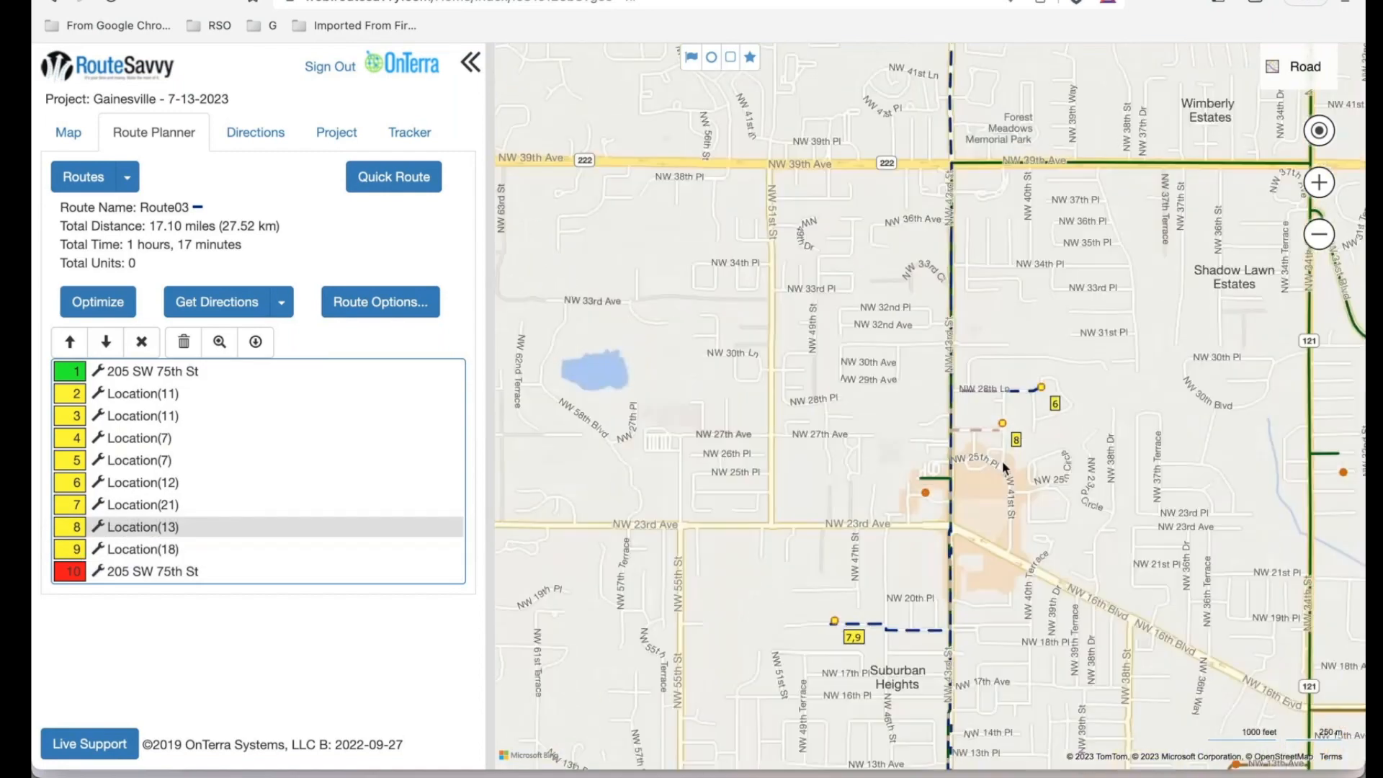
pyautogui.click(750, 58)
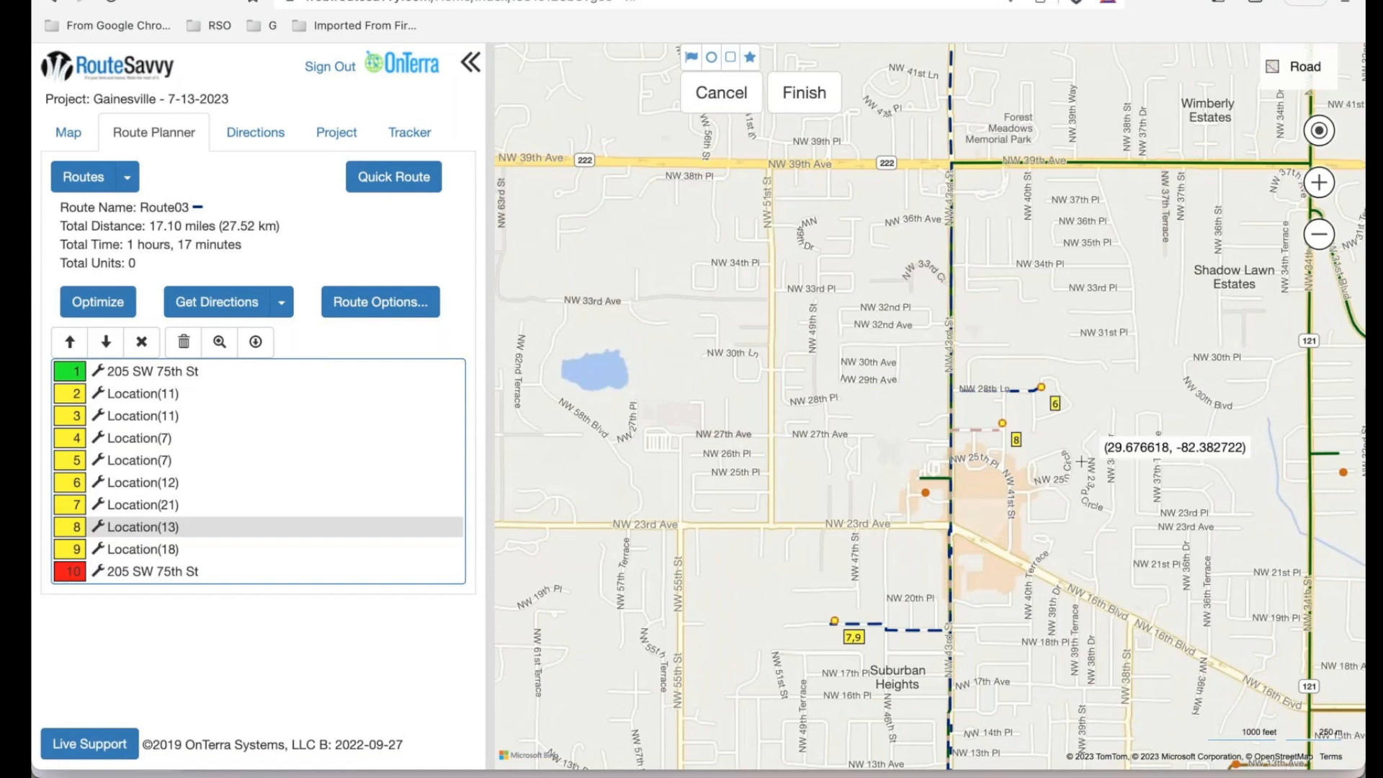
pyautogui.click(1081, 461)
pyautogui.click(916, 360)
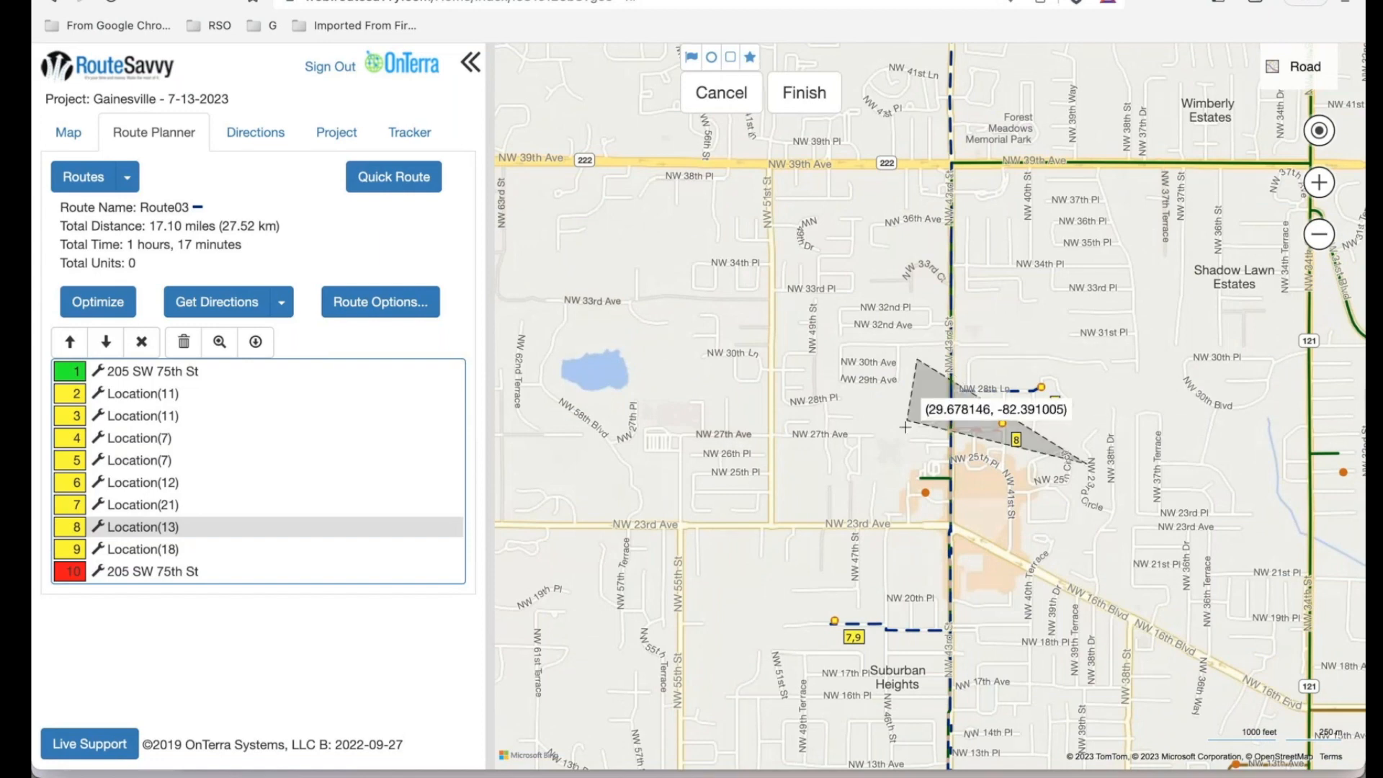
pyautogui.click(905, 424)
pyautogui.click(1048, 502)
pyautogui.click(804, 92)
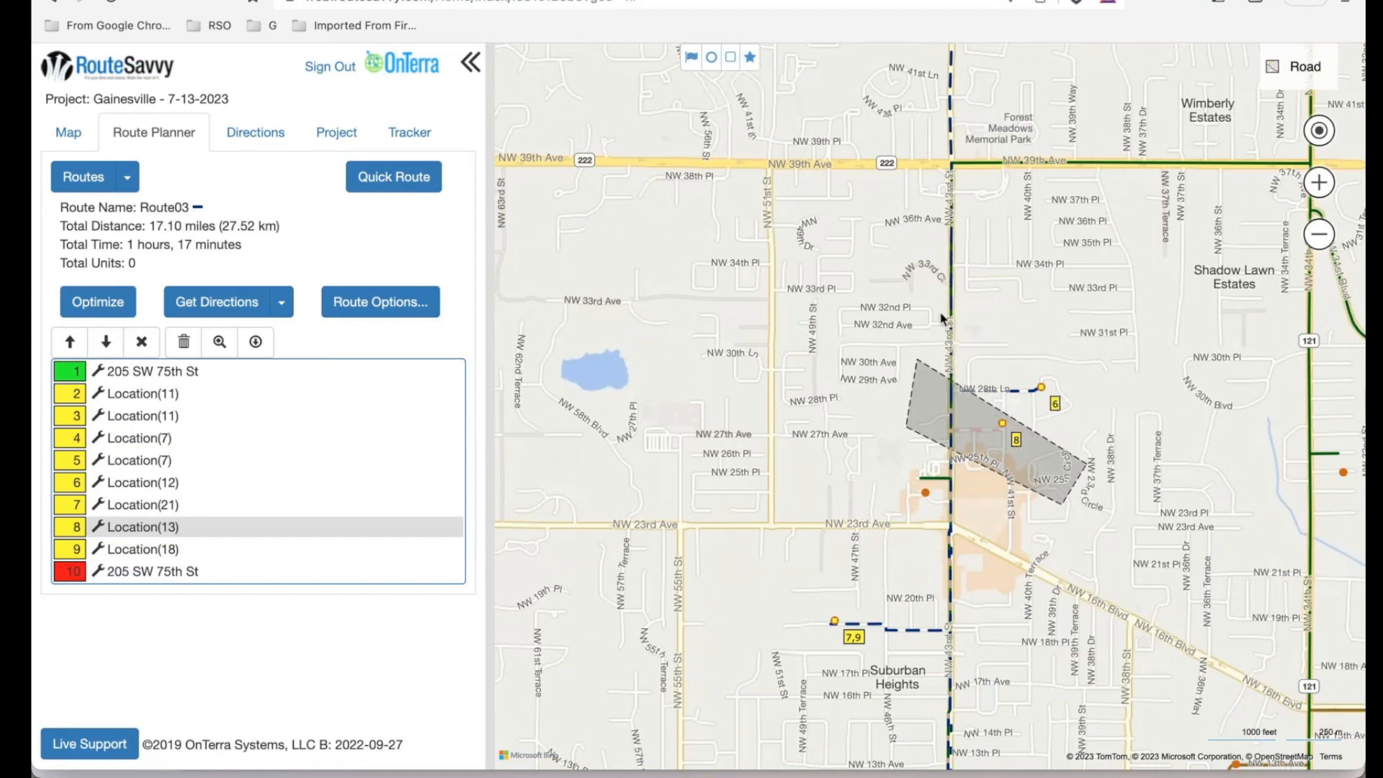
# Bring up the options for moving the visible locations inside the drawn area to another folder, and close them
pyautogui.rightClick(1045, 475)
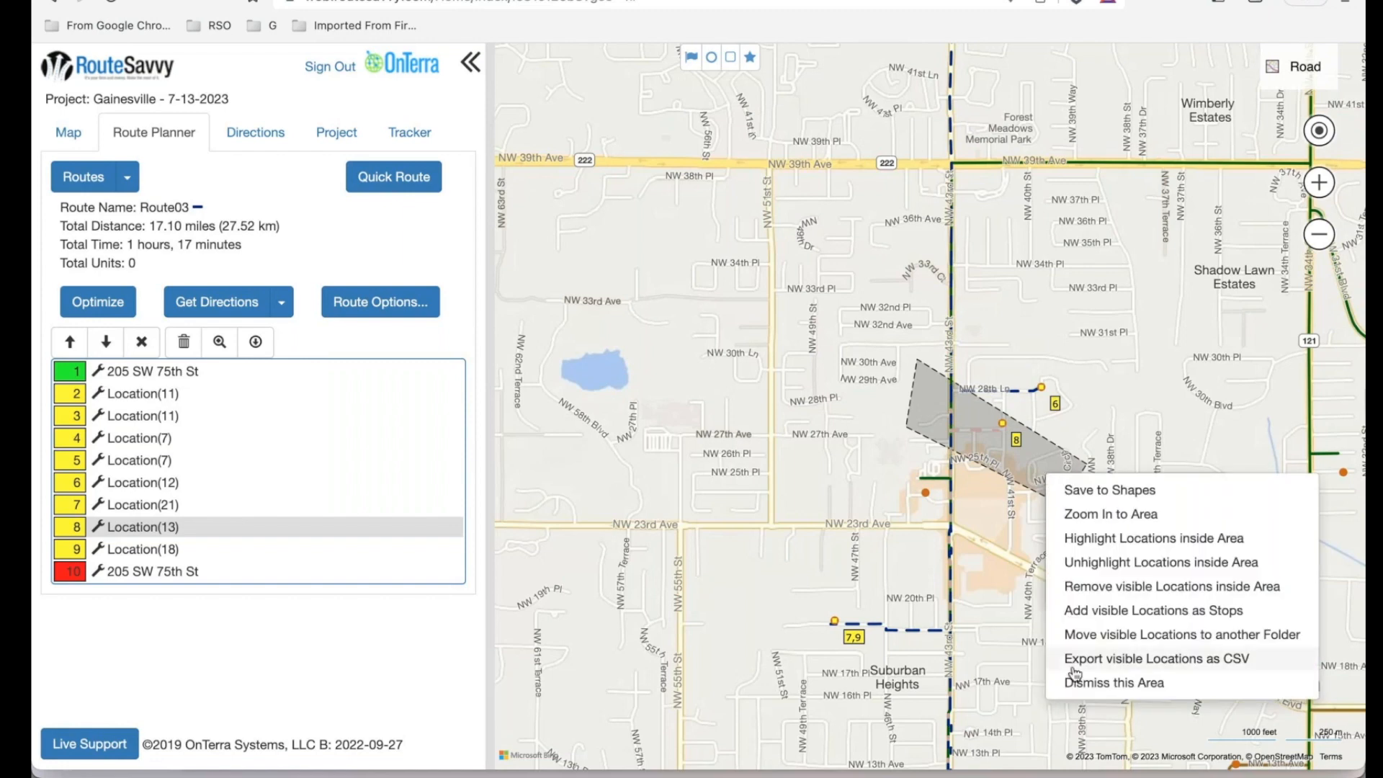
pyautogui.click(1120, 636)
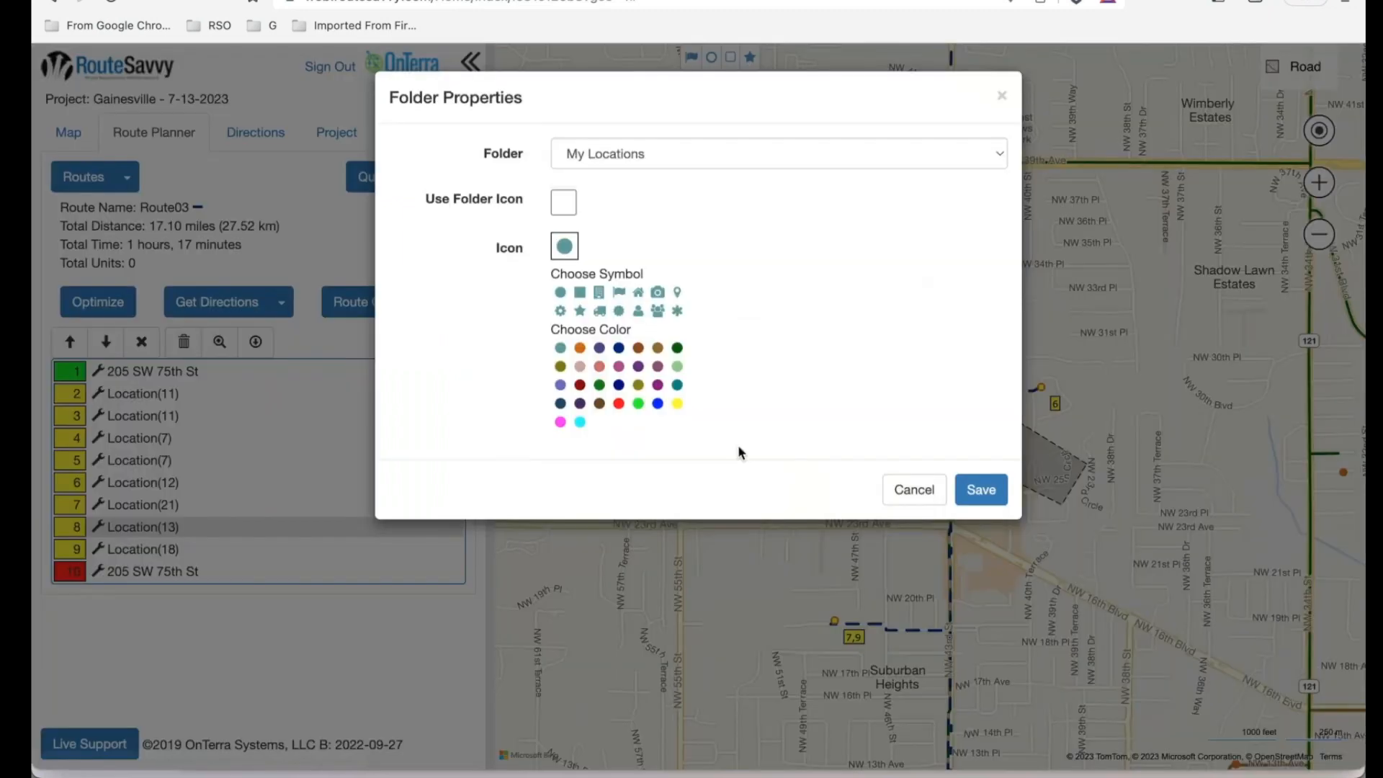
pyautogui.click(970, 492)
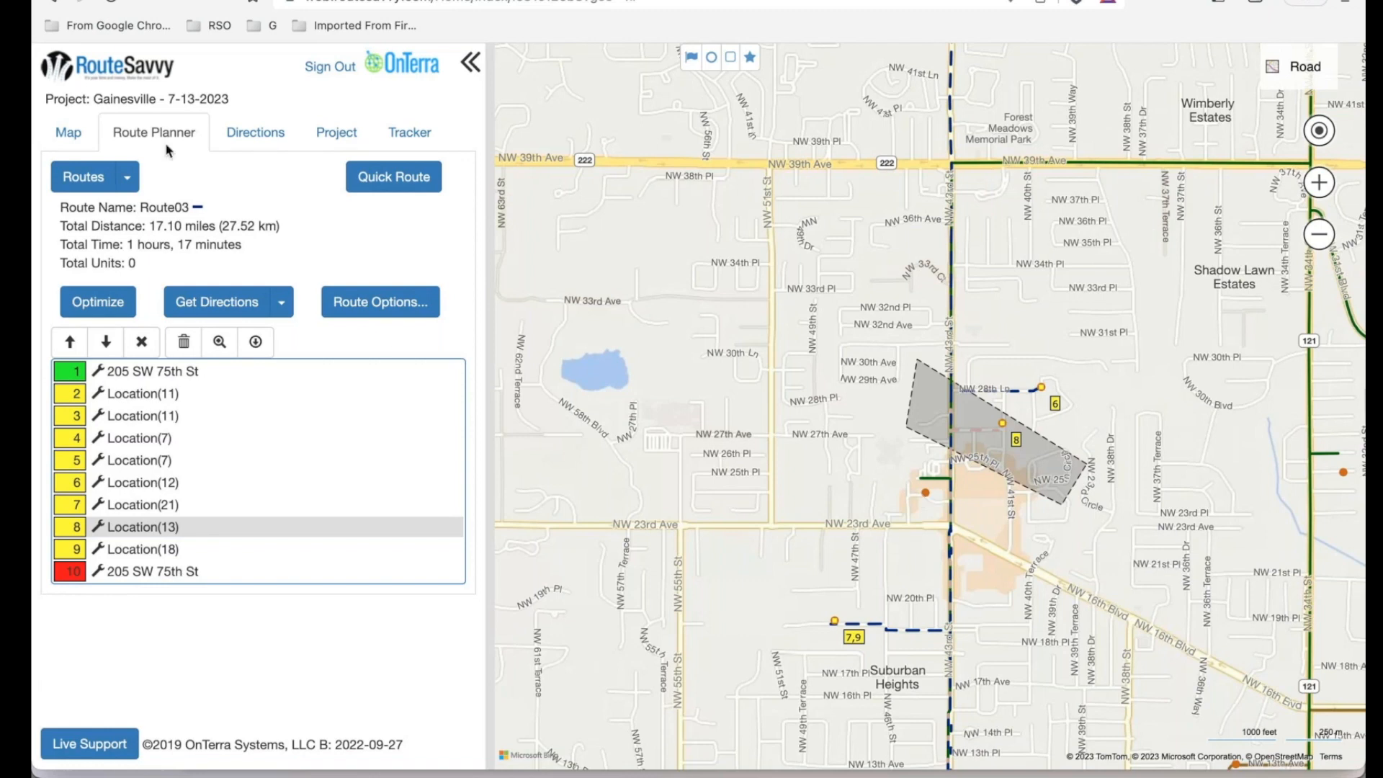
# Change the Route01 folder's icon to a green star in its folder properties and save
pyautogui.click(69, 134)
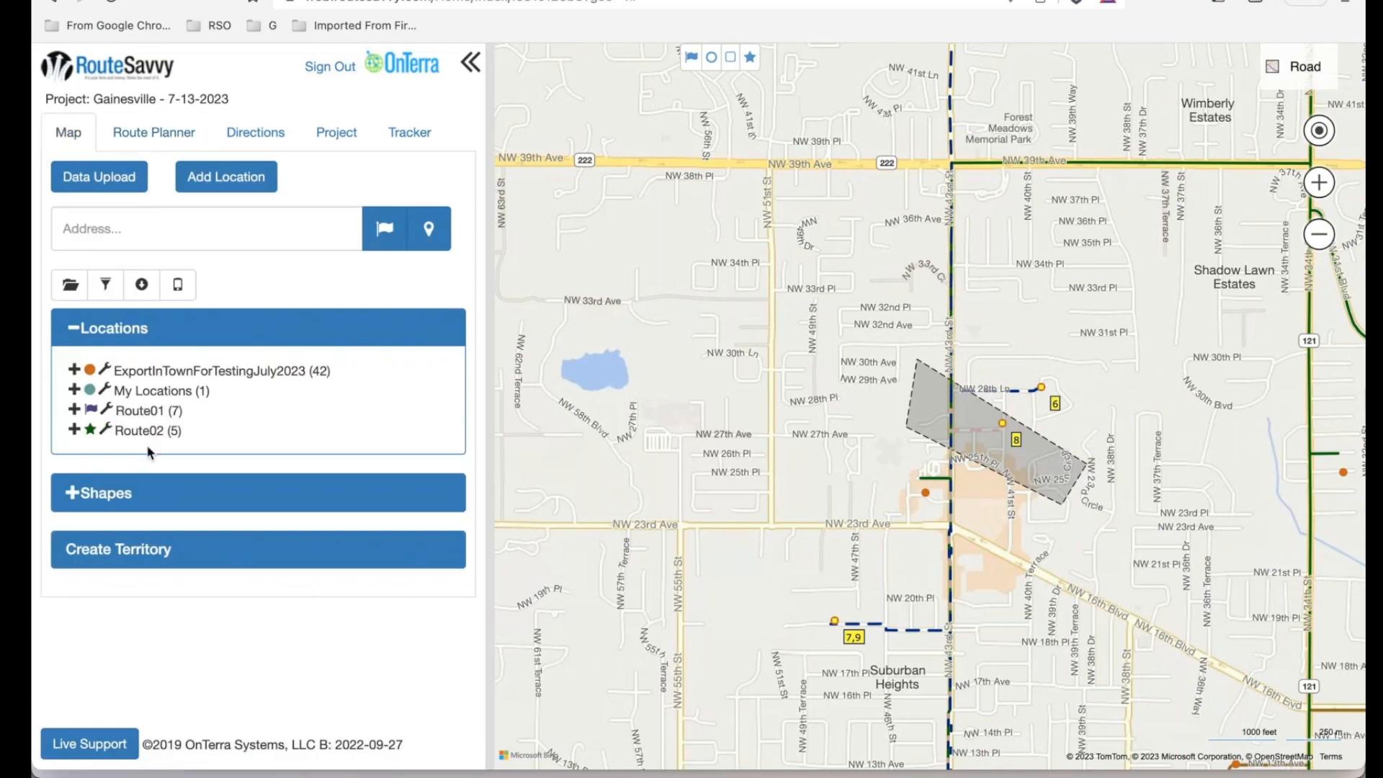
pyautogui.click(107, 409)
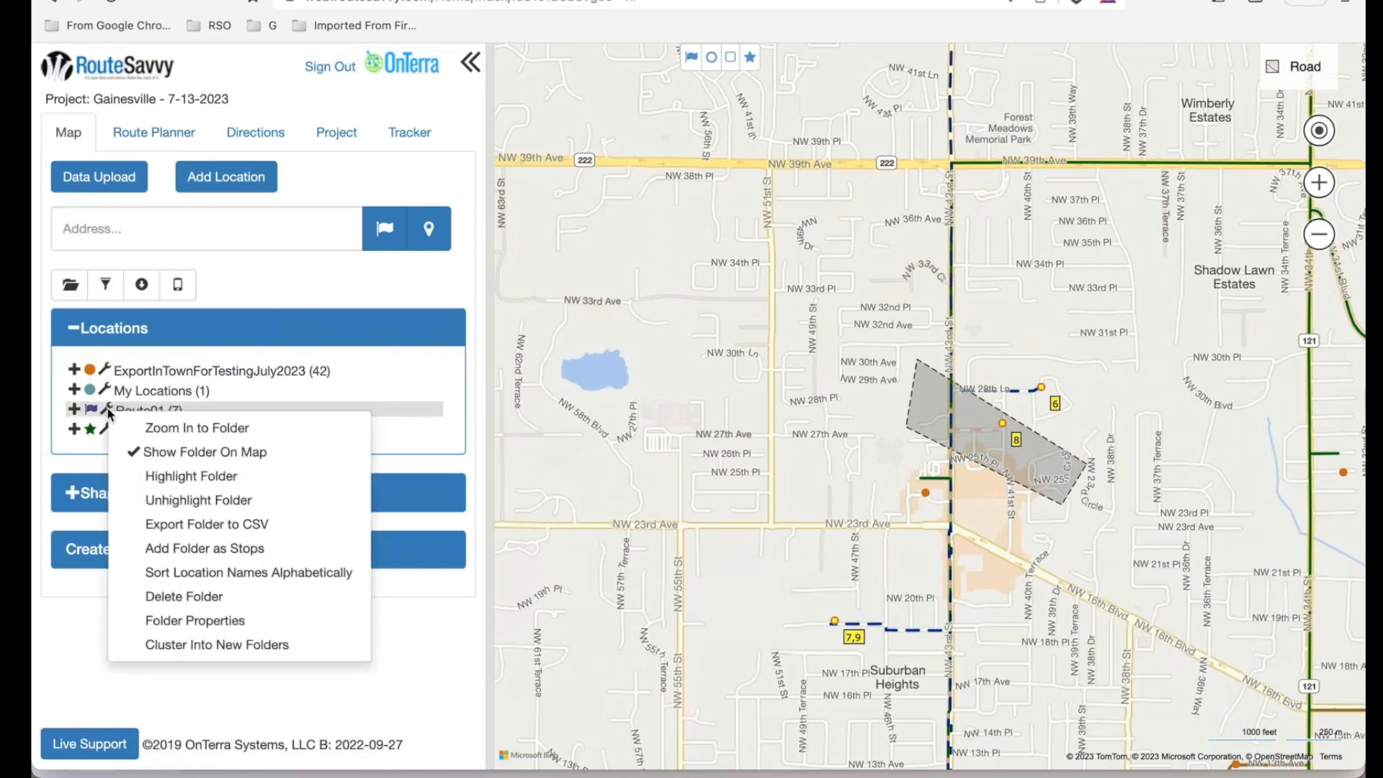
pyautogui.click(200, 624)
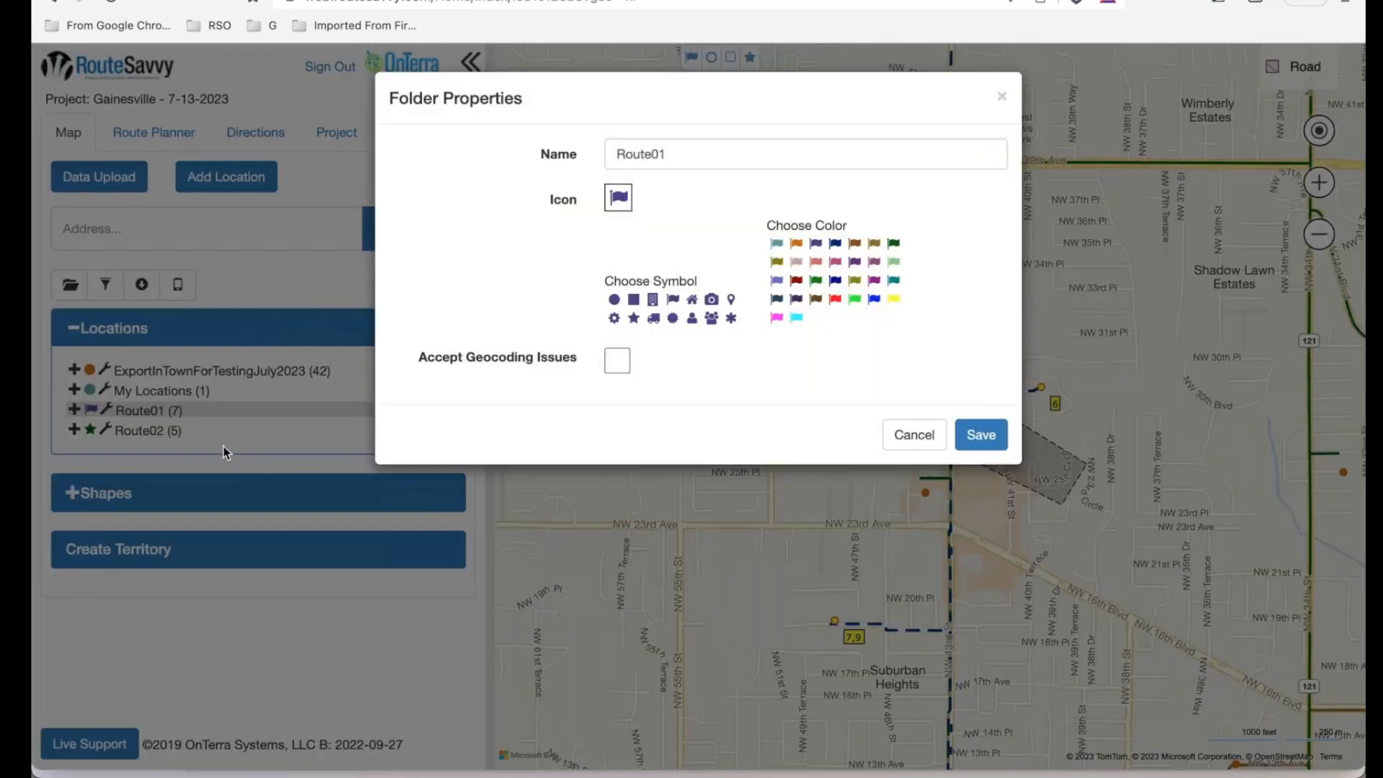
pyautogui.click(633, 318)
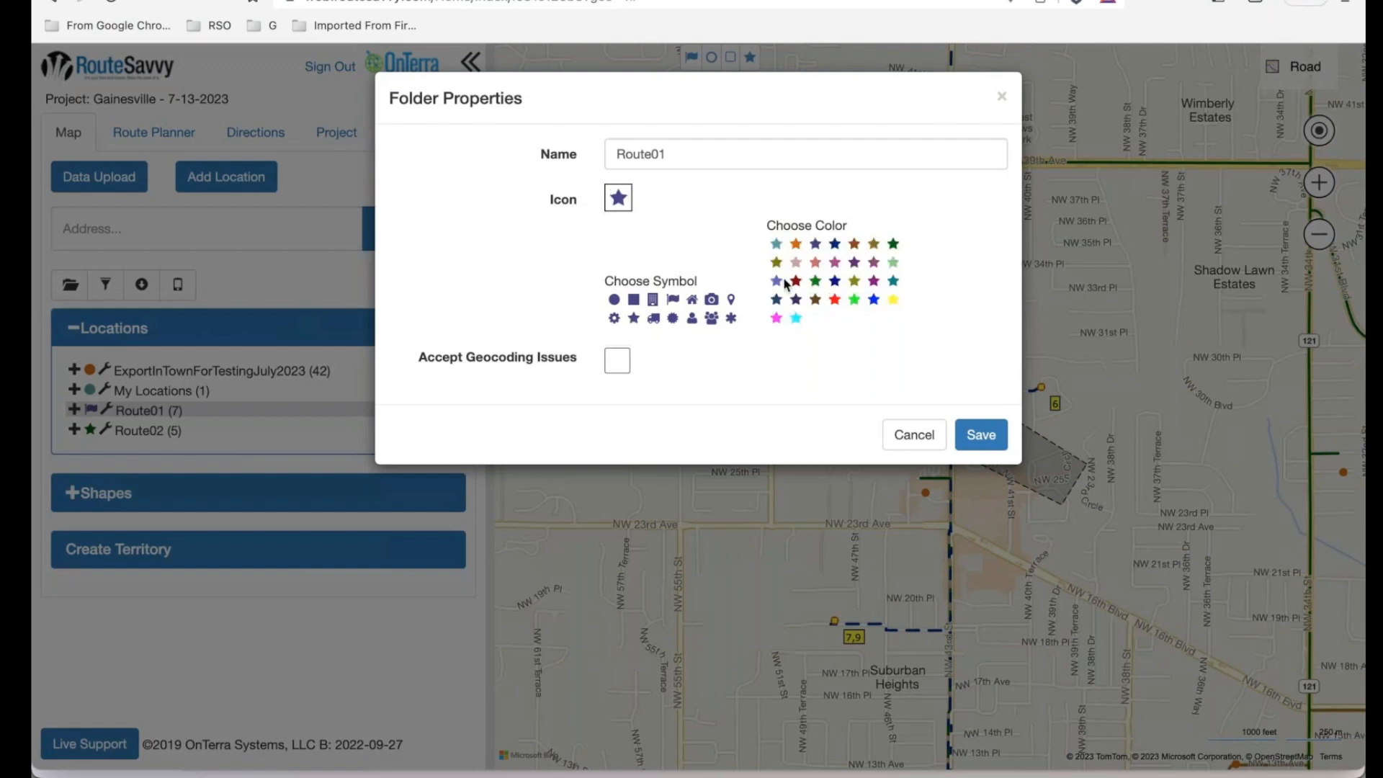
pyautogui.click(983, 434)
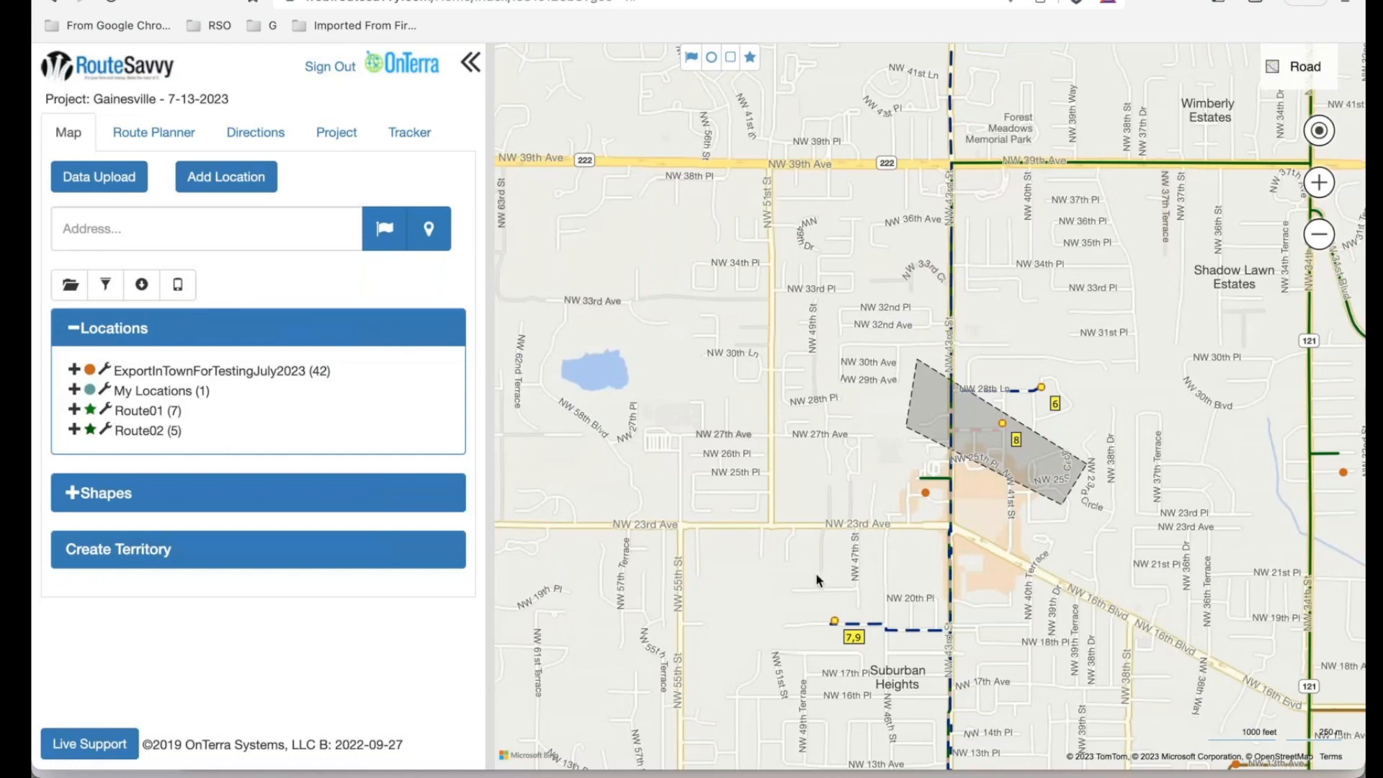
# Switch the map style to Grayscale with all the routes around Gainesville in view
pyautogui.scroll(-3, 817, 580)
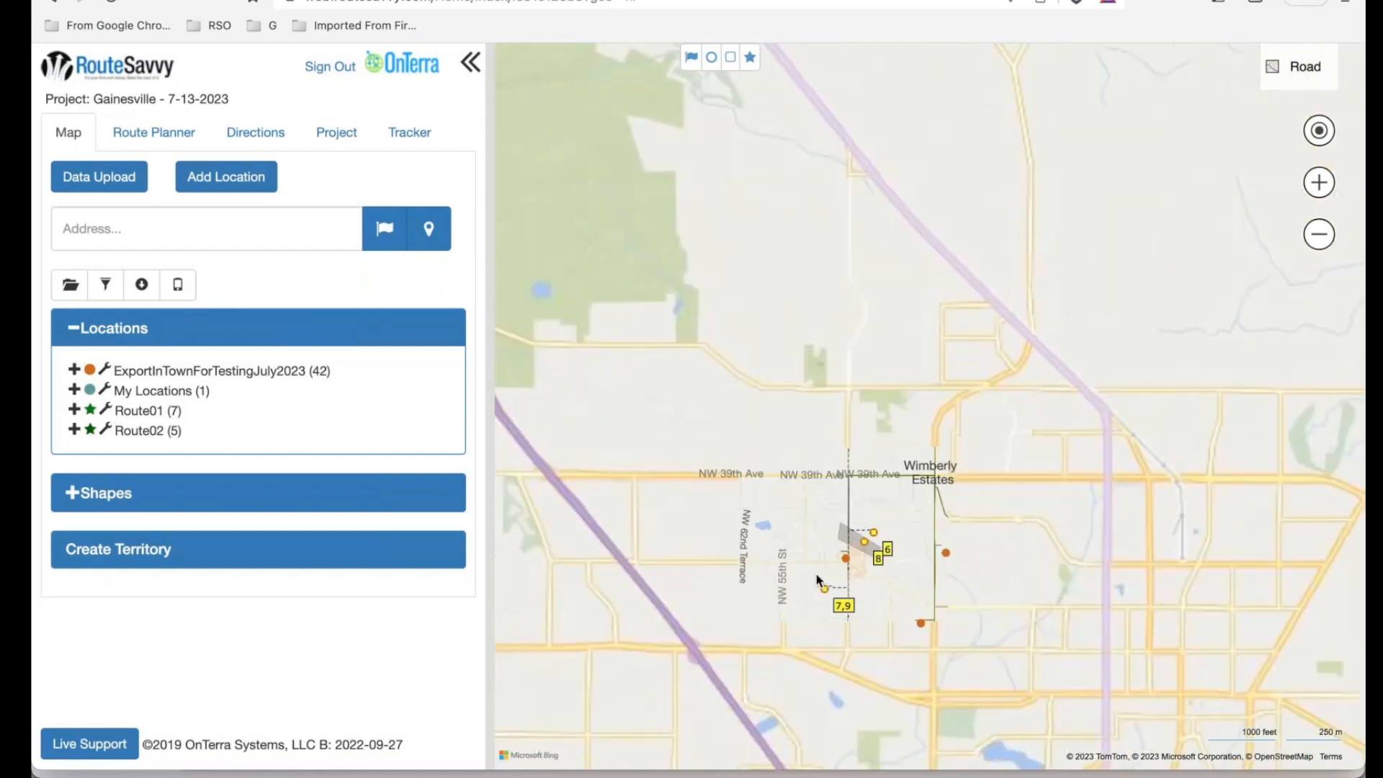
pyautogui.scroll(-3, 818, 579)
pyautogui.moveTo(852, 643); pyautogui.dragTo(899, 564)
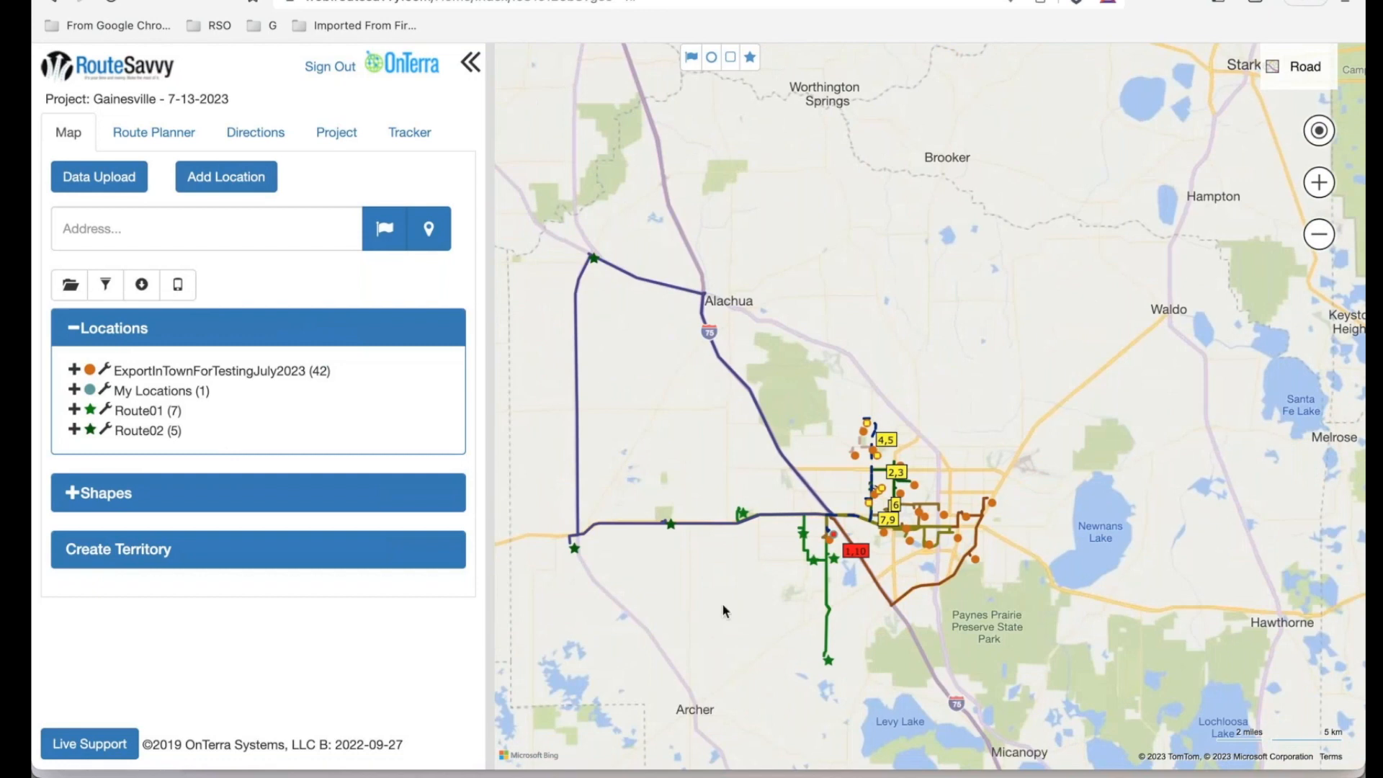
pyautogui.scroll(2, 723, 610)
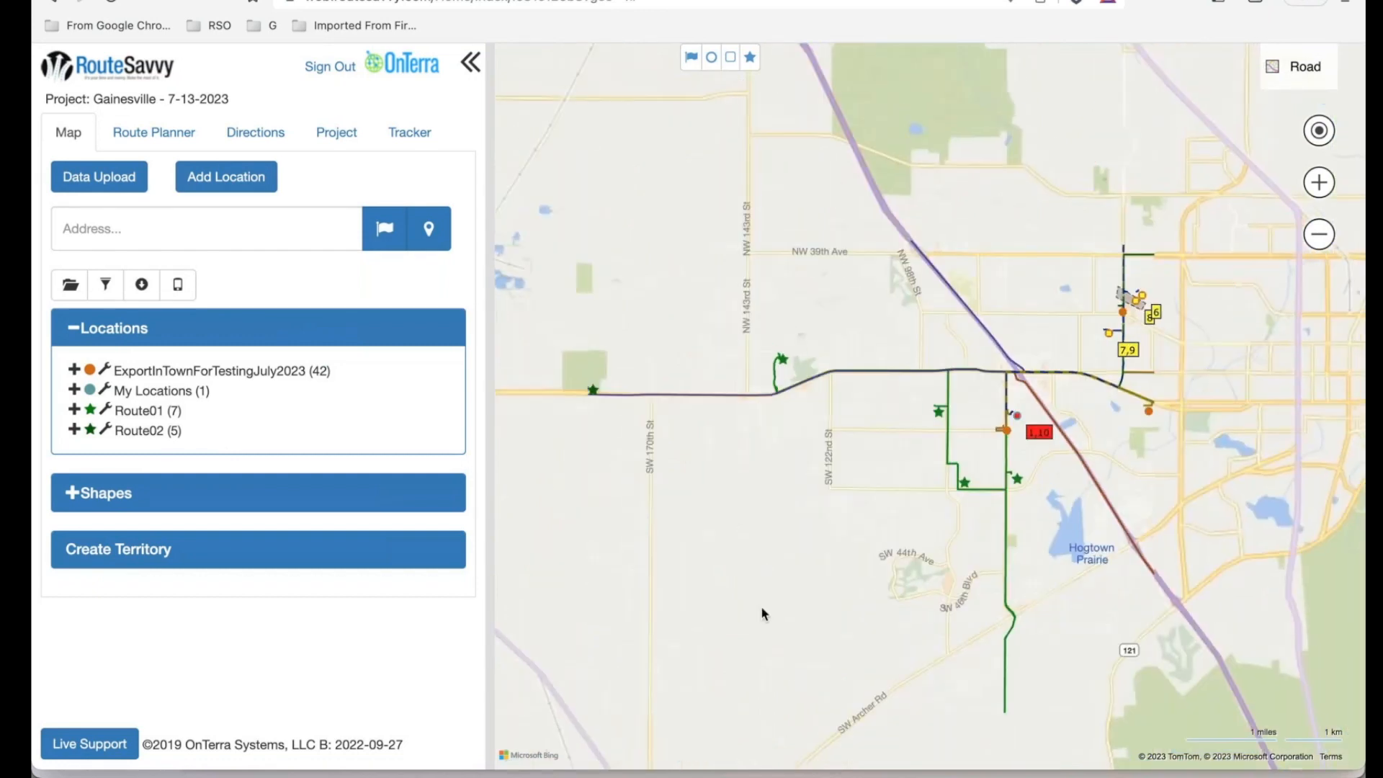
pyautogui.scroll(-3, 762, 611)
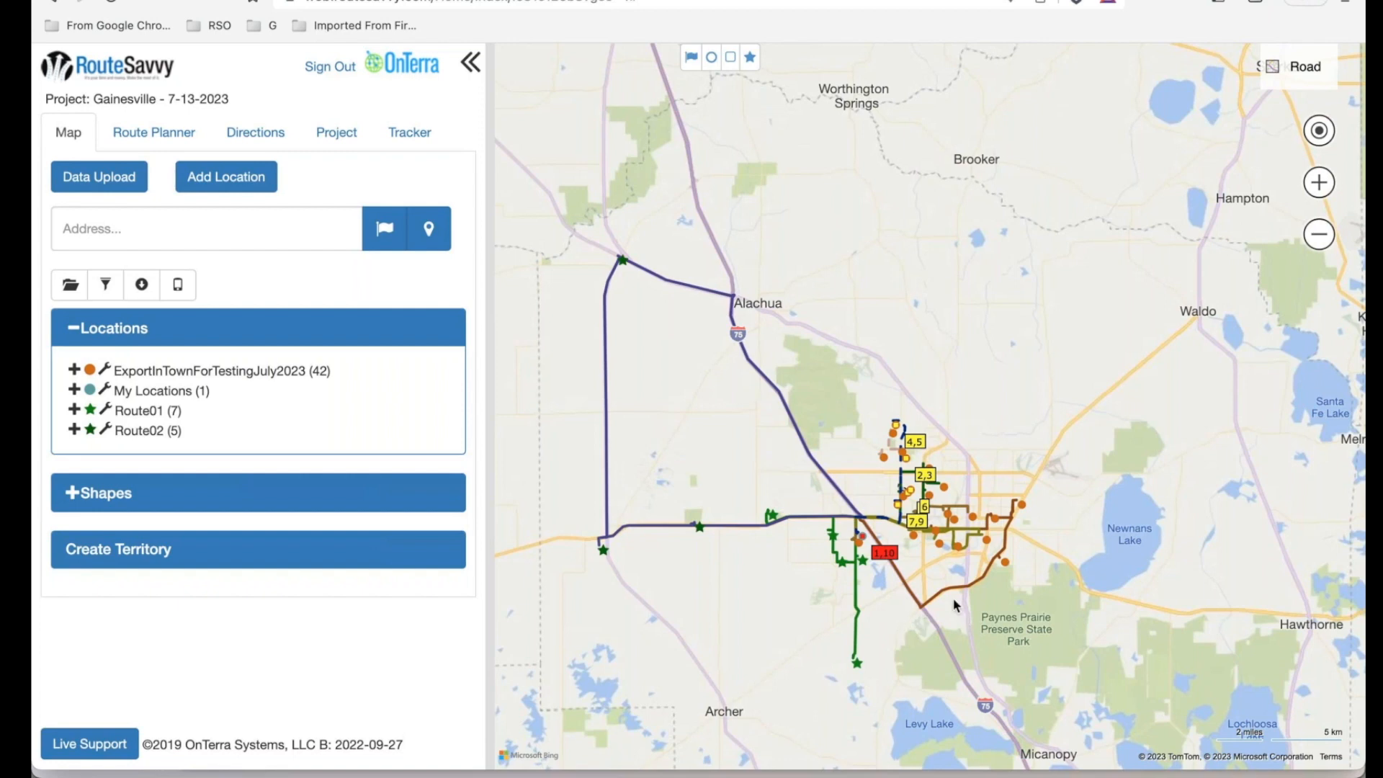
pyautogui.moveTo(954, 620); pyautogui.dragTo(965, 598)
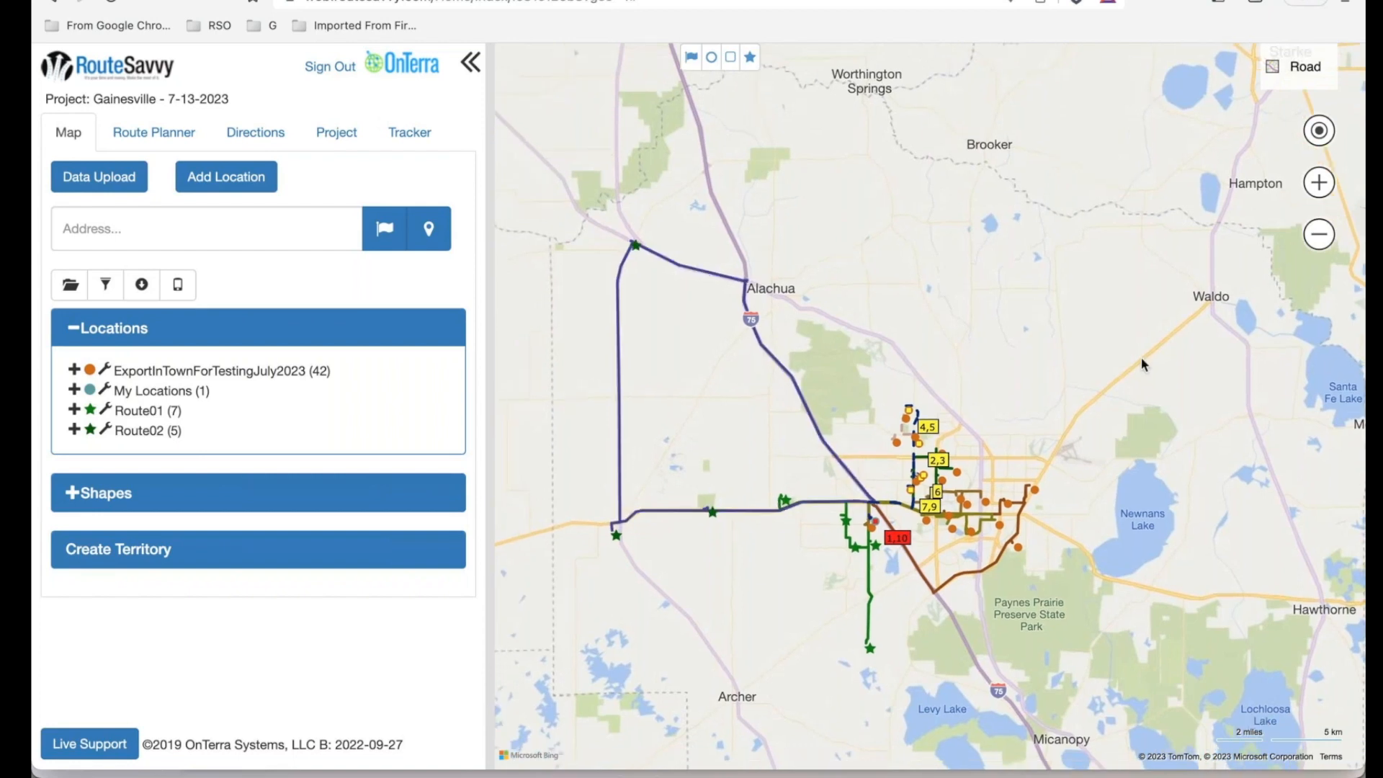
pyautogui.click(1296, 66)
pyautogui.scroll(2, 874, 564)
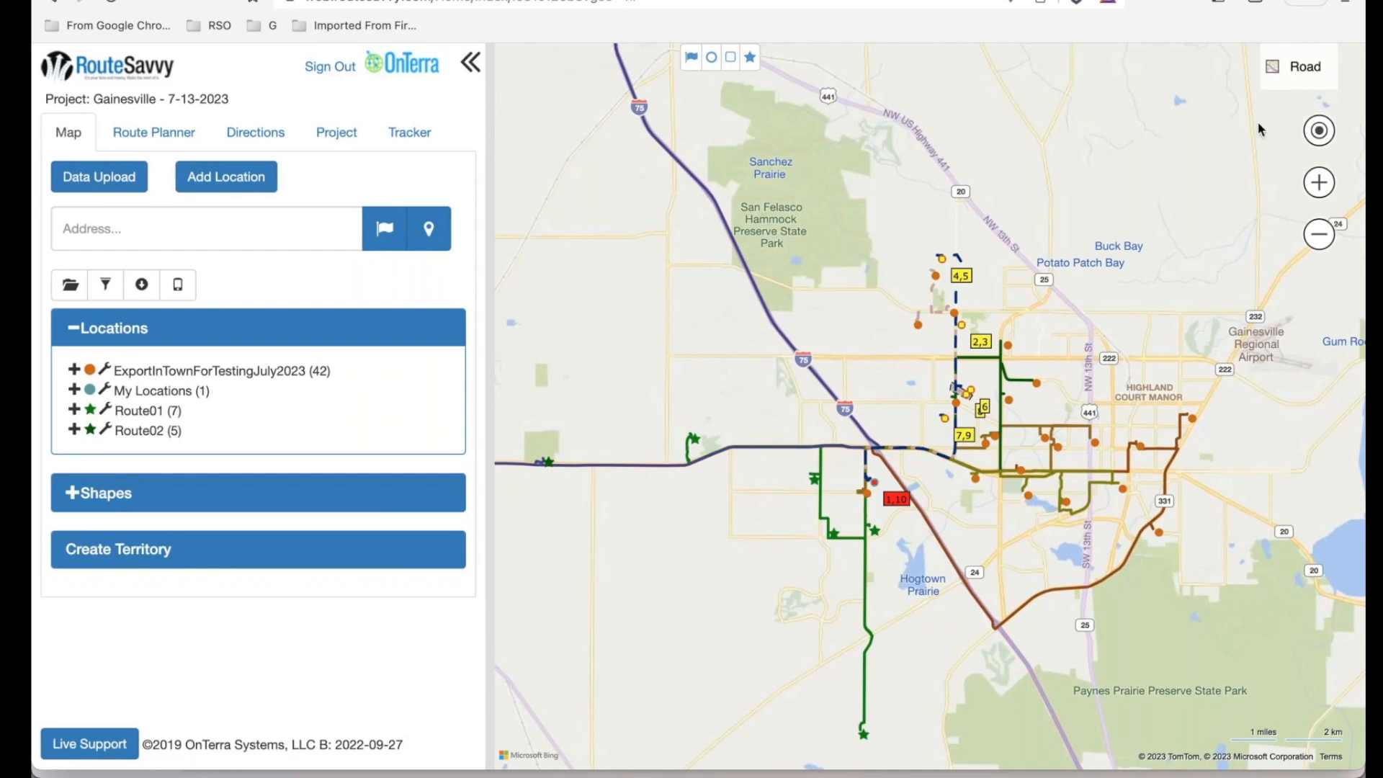
pyautogui.click(1290, 81)
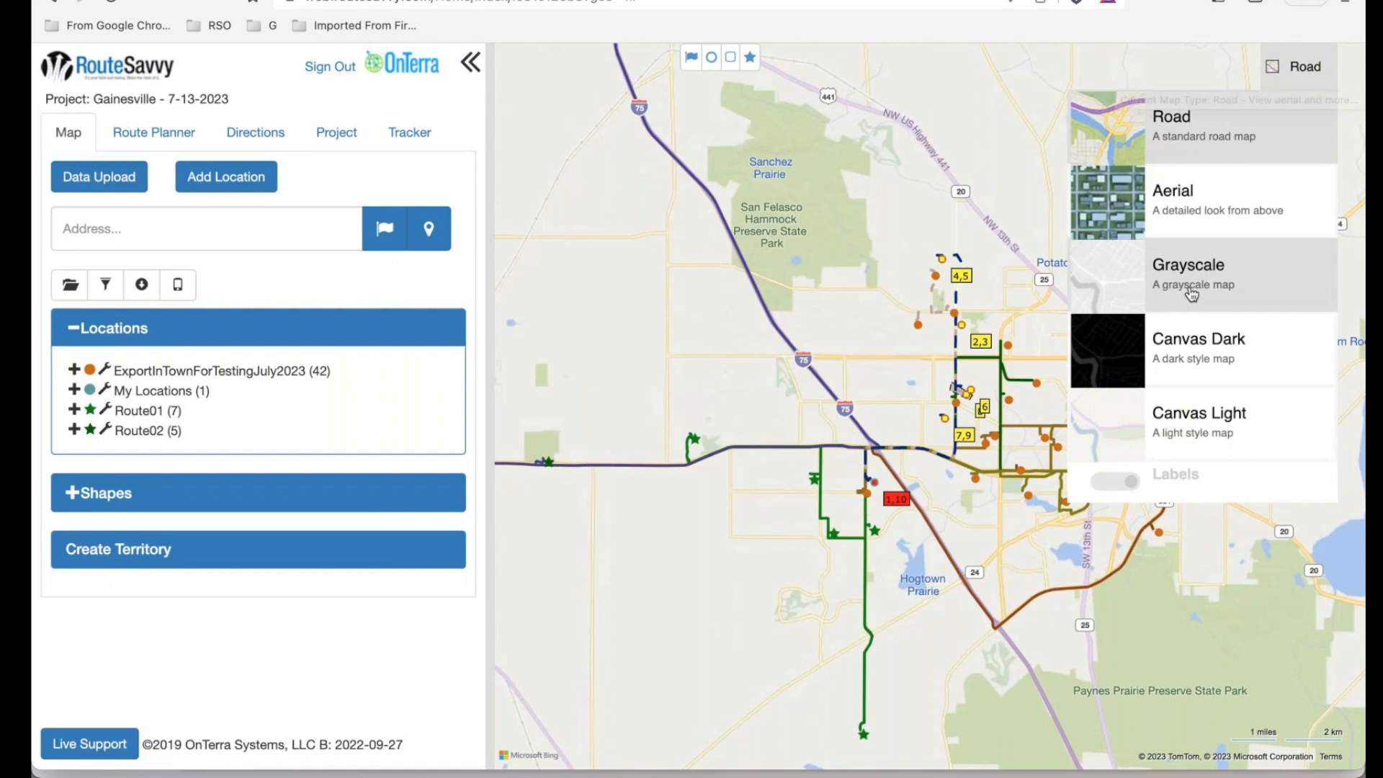
pyautogui.click(1191, 288)
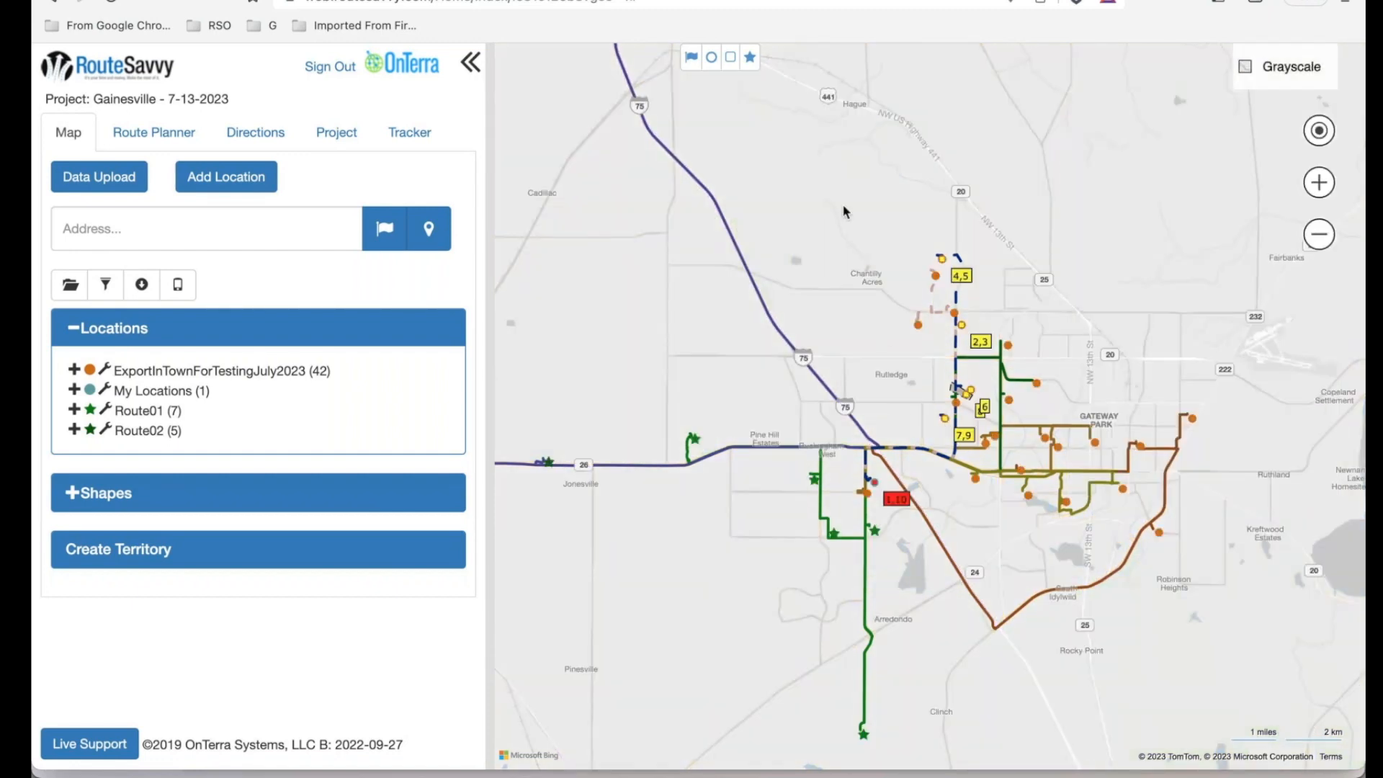
# Examine how the colored routes and their stops stand out on the grayscale map, making Route04 the active route
pyautogui.scroll(-1, 844, 211)
pyautogui.scroll(-2, 844, 211)
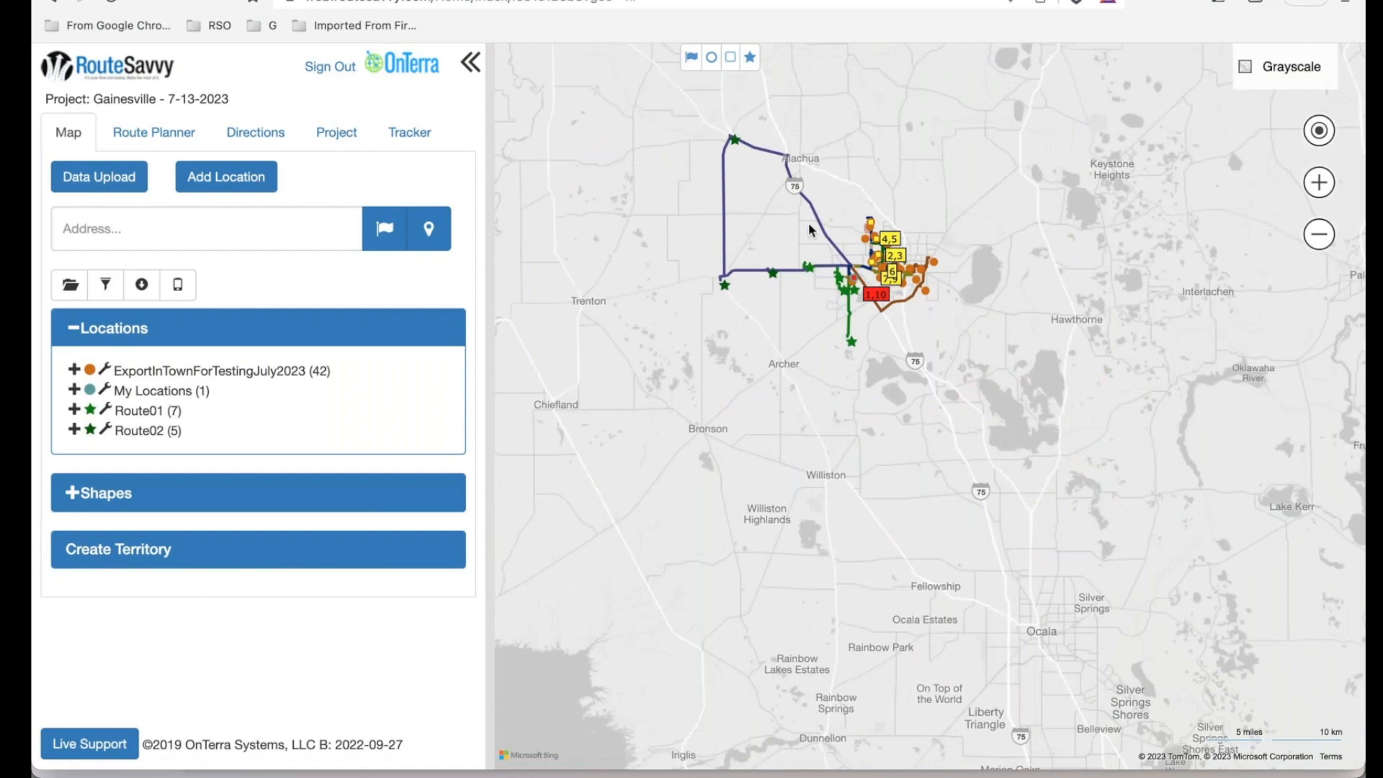
pyautogui.moveTo(814, 232); pyautogui.dragTo(796, 282)
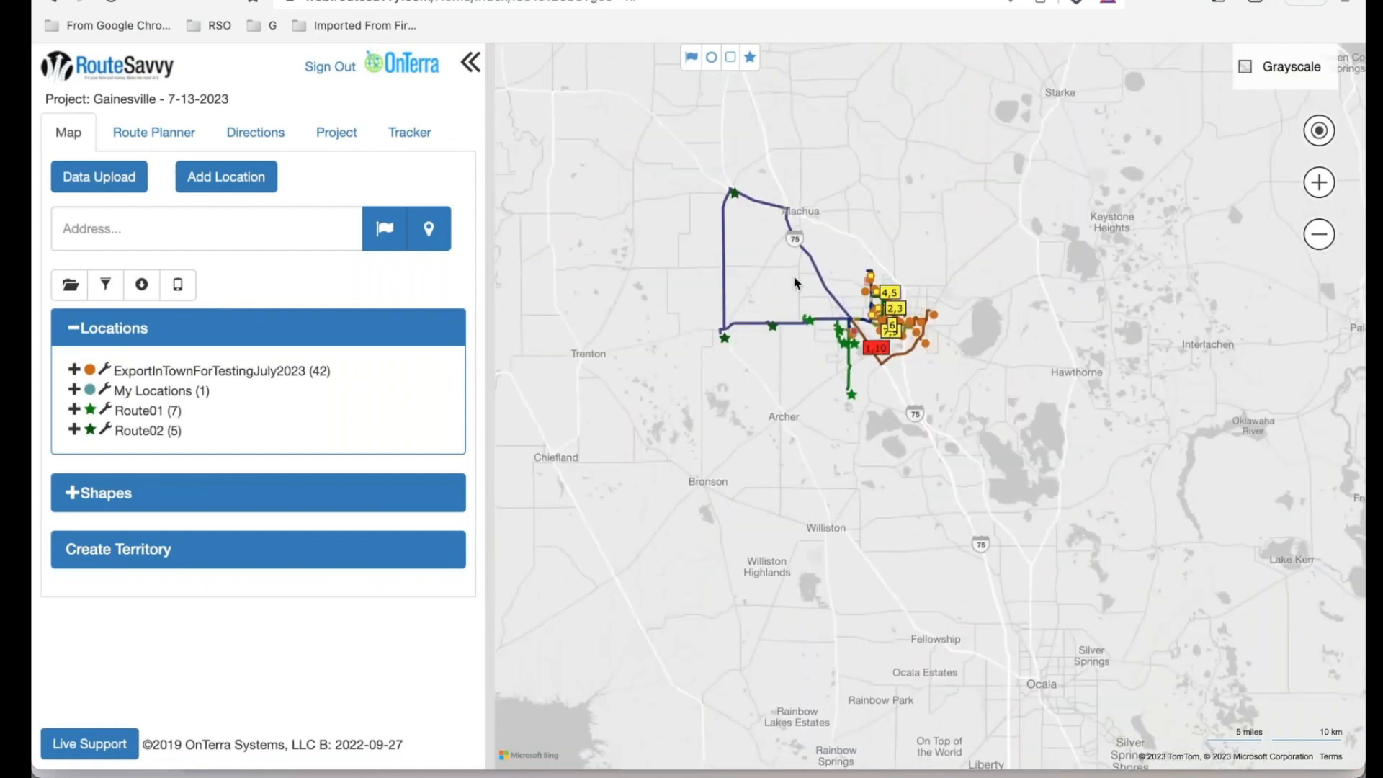
pyautogui.scroll(2, 795, 283)
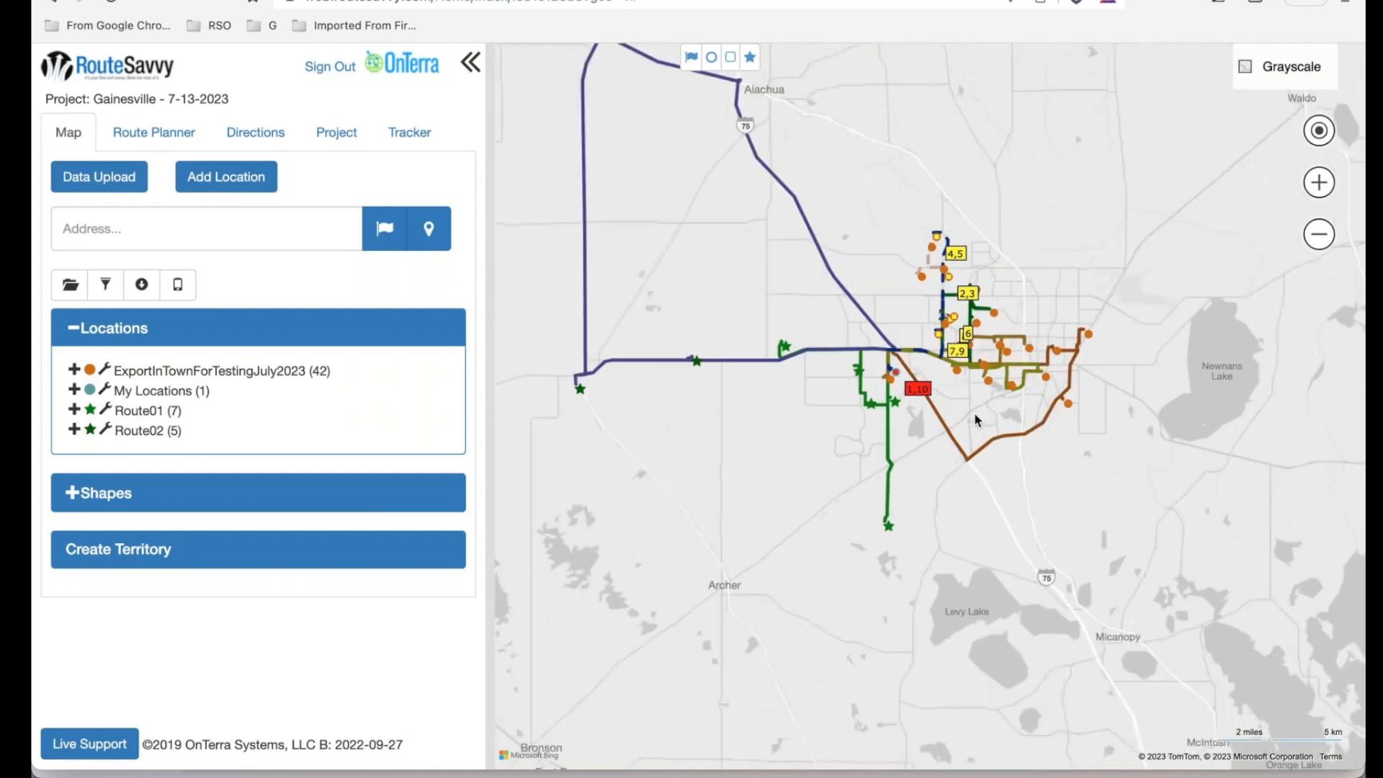
pyautogui.scroll(3, 975, 421)
pyautogui.scroll(-3, 973, 412)
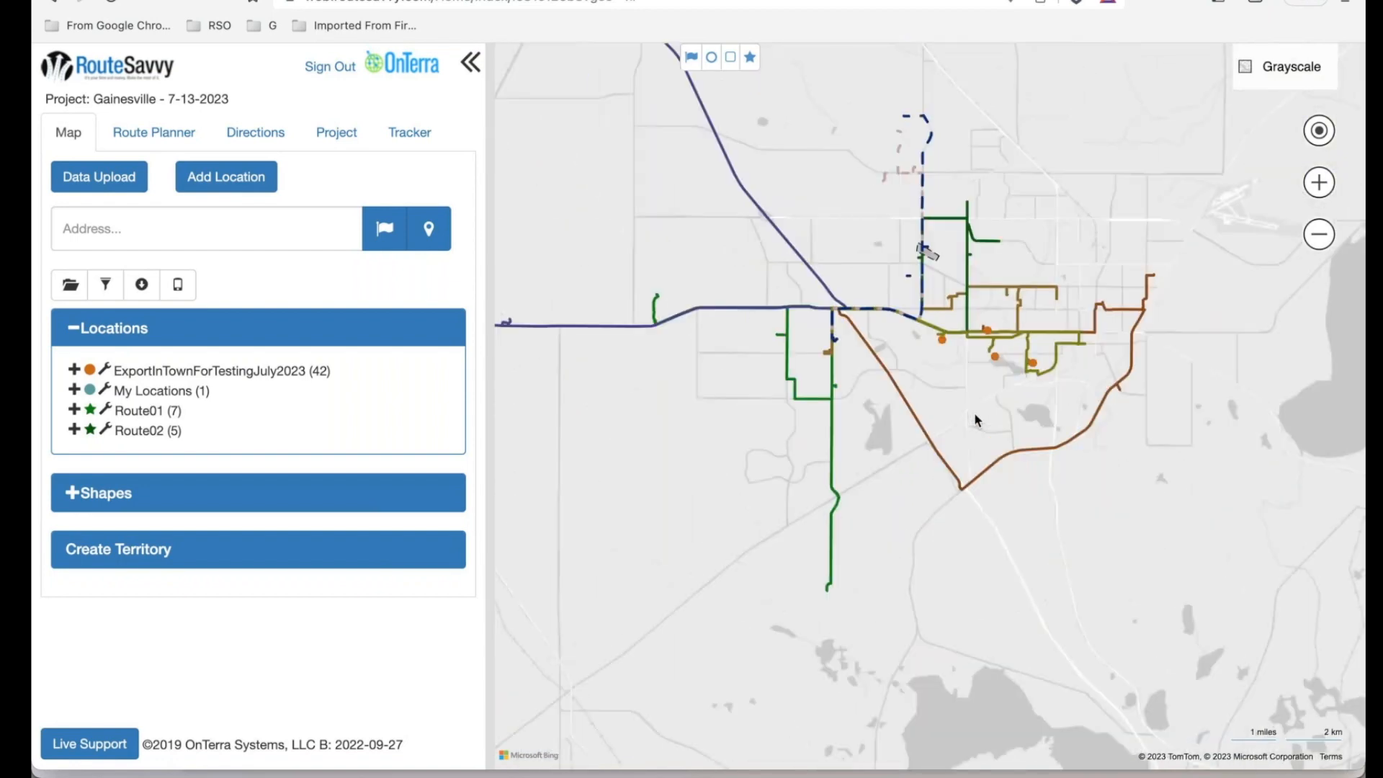
pyautogui.moveTo(867, 293); pyautogui.dragTo(868, 332)
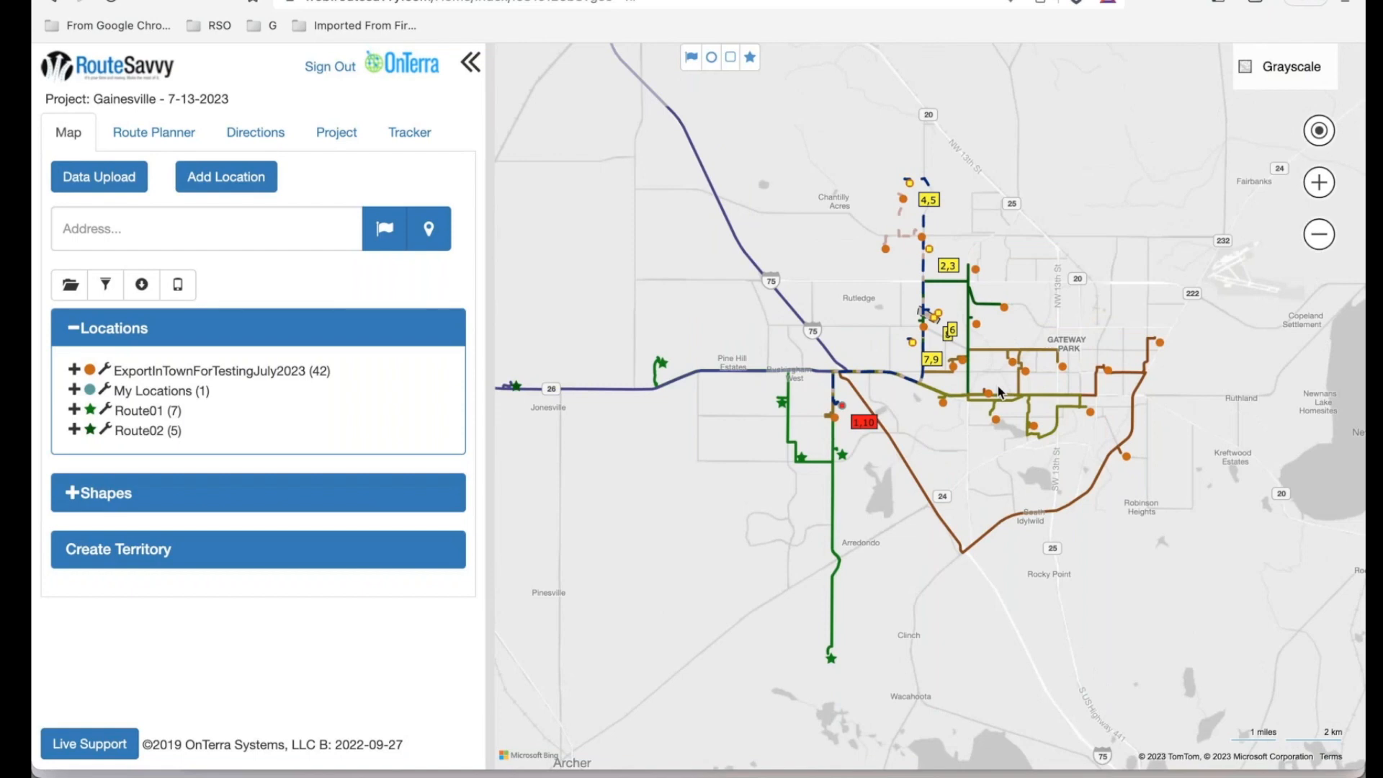
pyautogui.click(1133, 421)
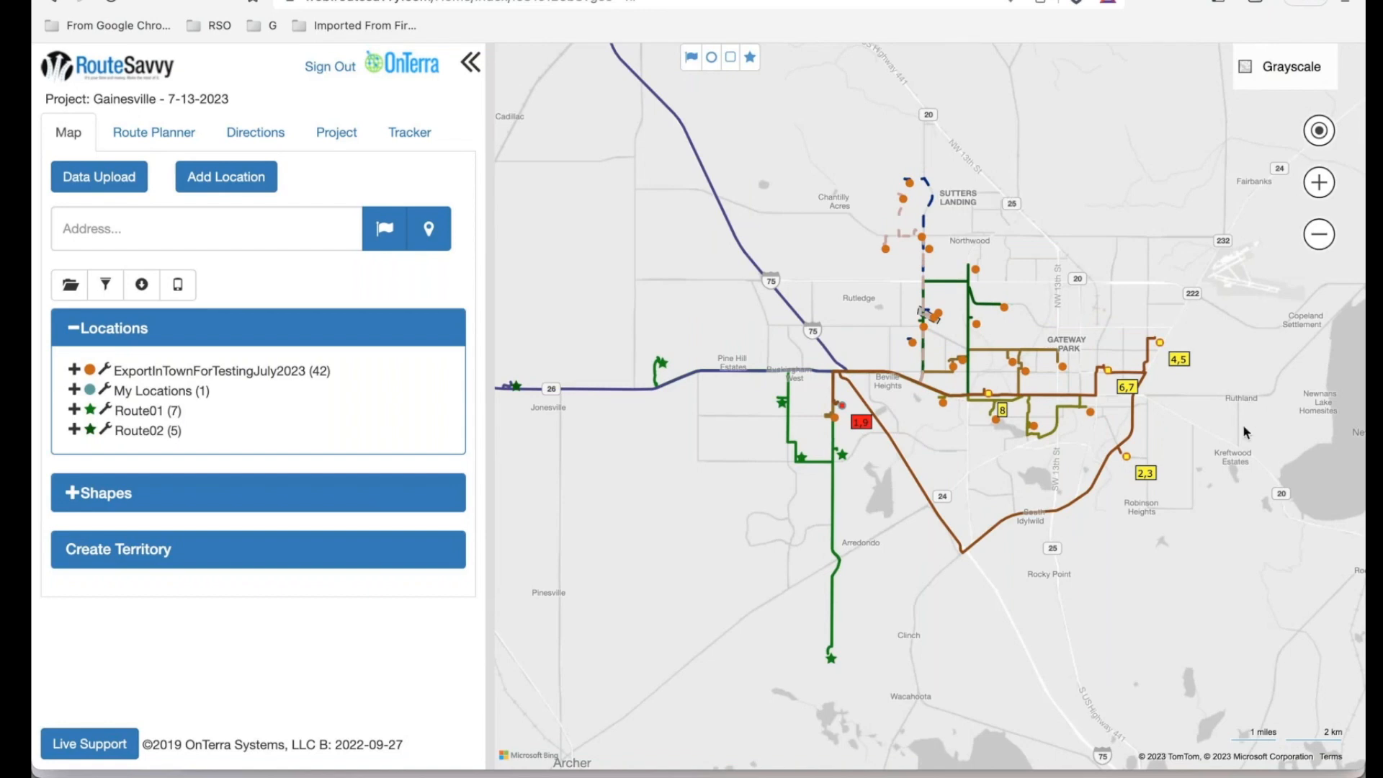
pyautogui.moveTo(1243, 426); pyautogui.dragTo(1216, 384)
pyautogui.scroll(-1, 1098, 469)
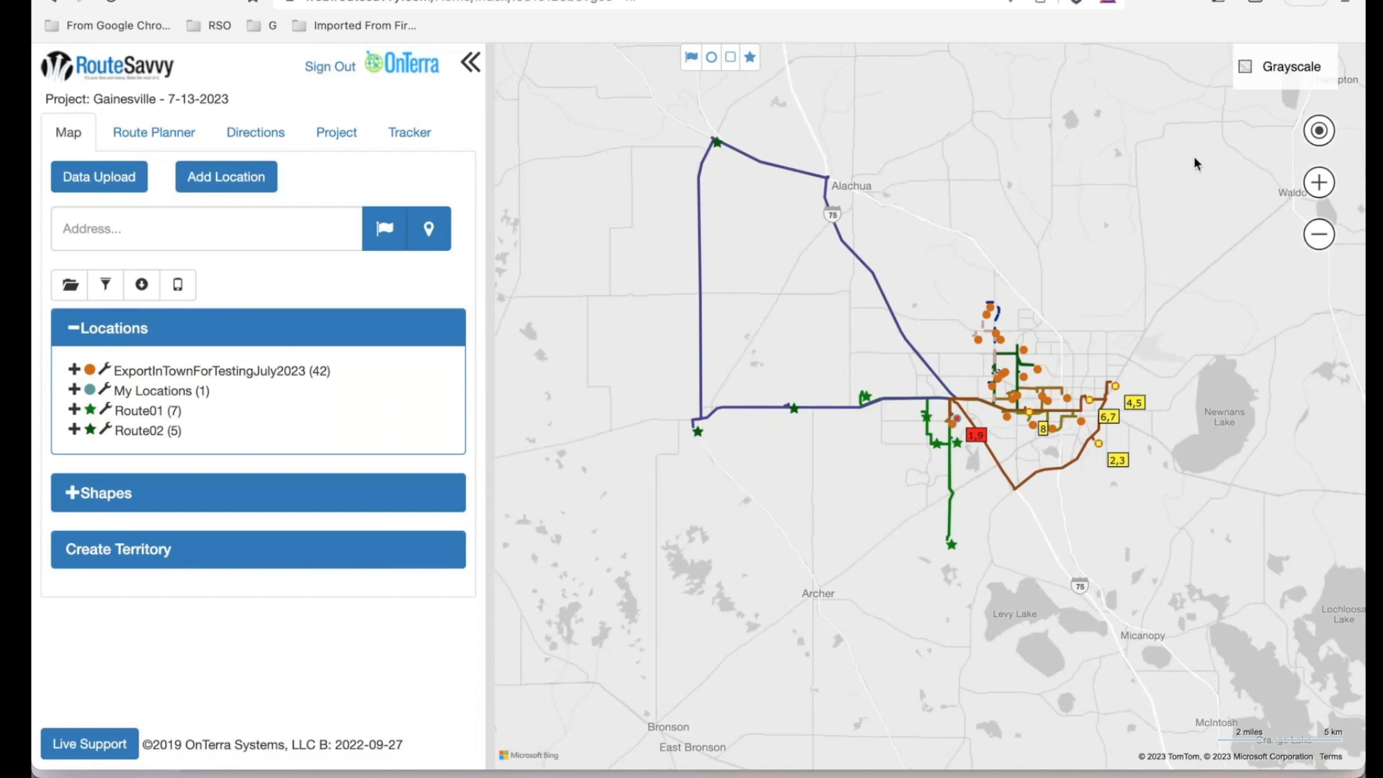
# Try the Canvas Dark and Canvas Light map styles, and return the map to the Road style
pyautogui.click(1265, 85)
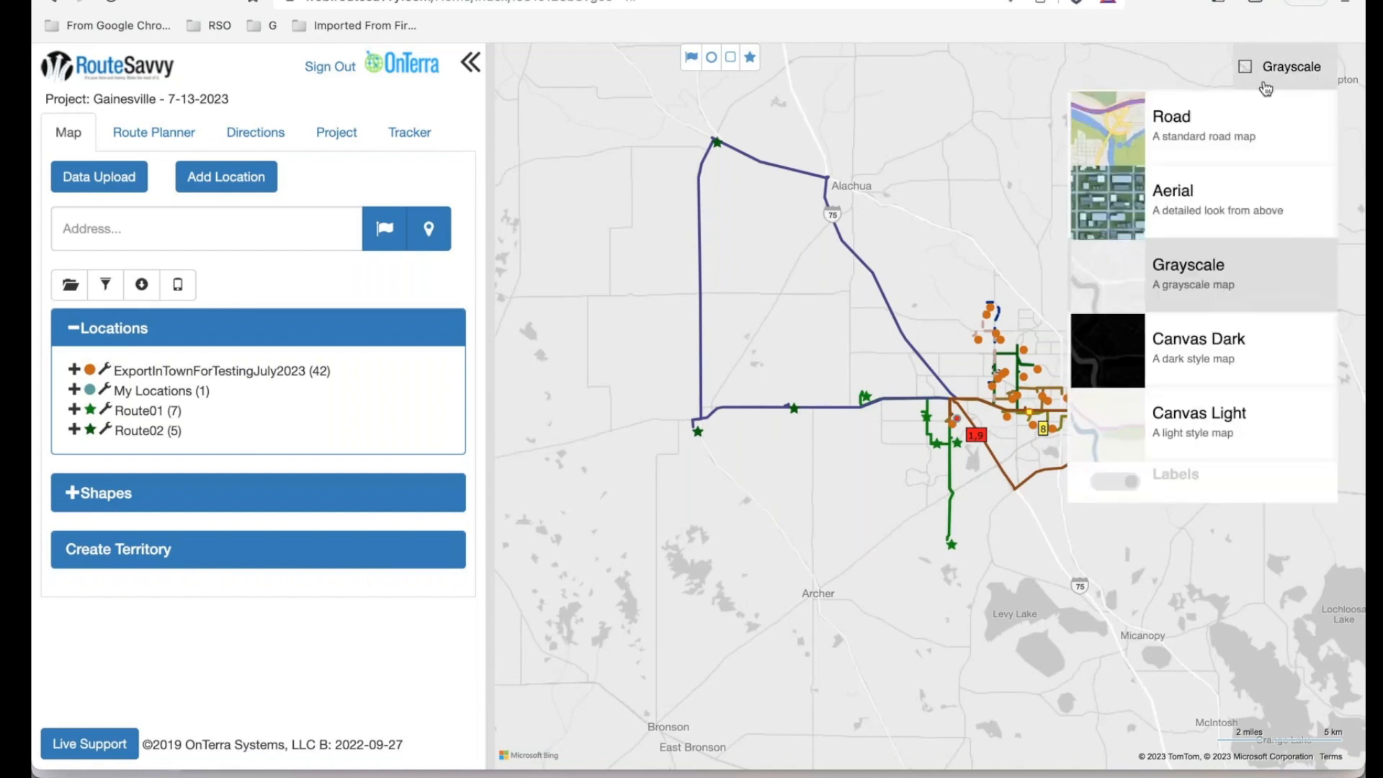
pyautogui.click(1196, 343)
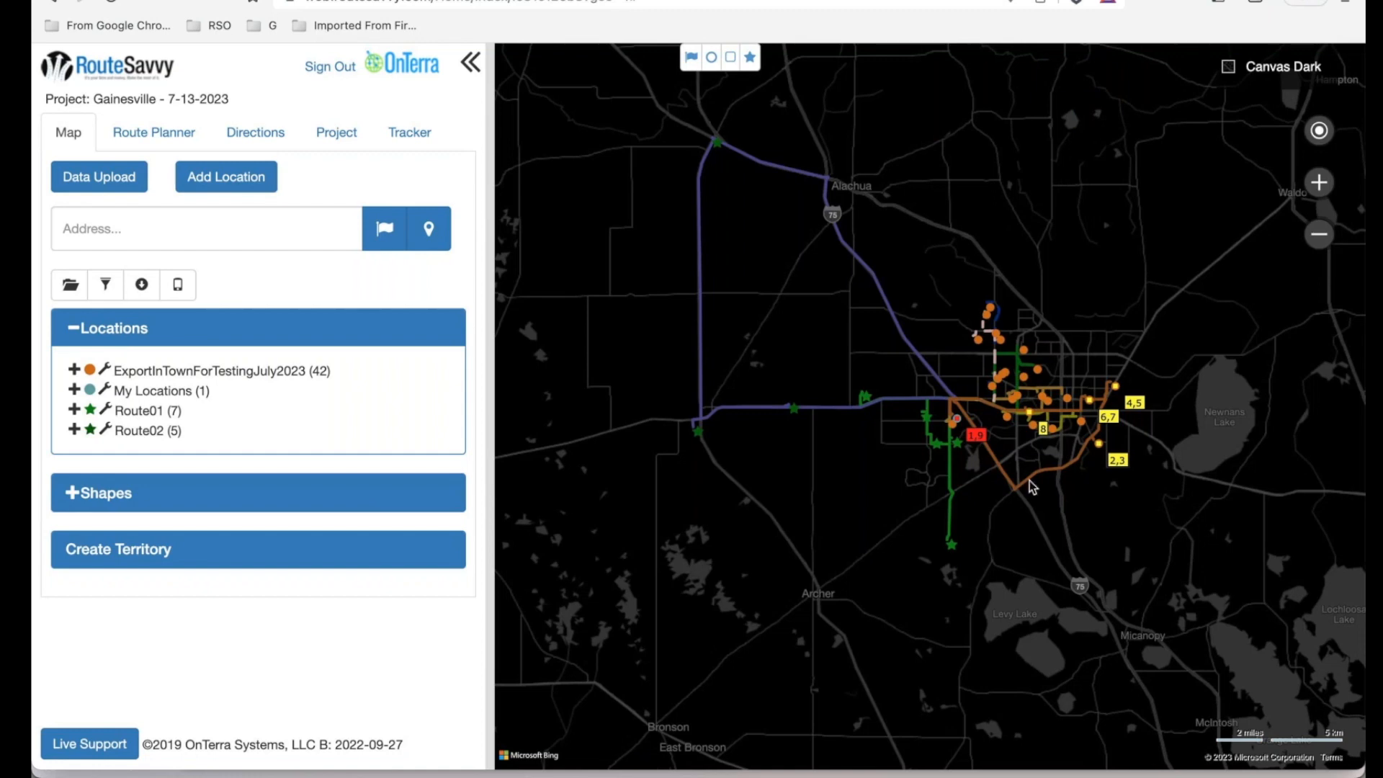
pyautogui.moveTo(1274, 67)
pyautogui.click(1205, 408)
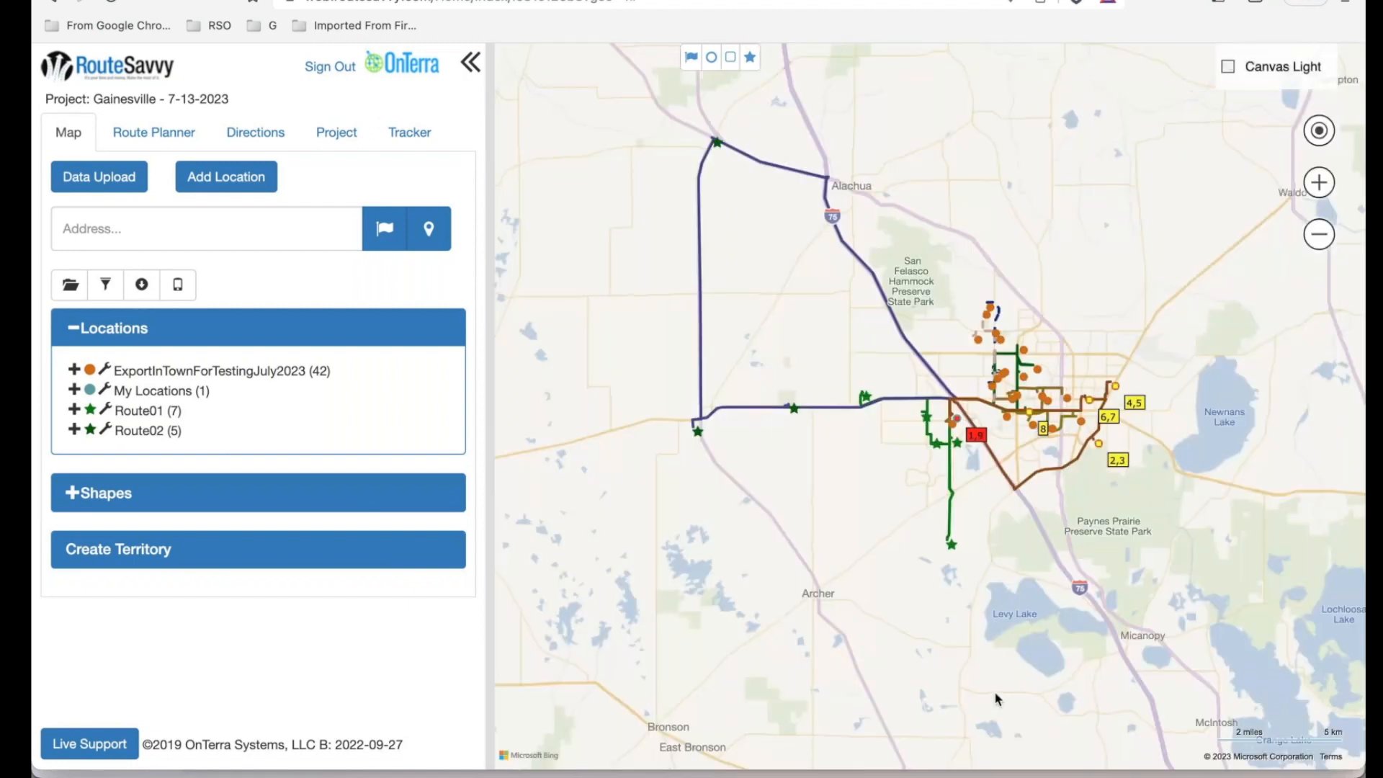
pyautogui.moveTo(1294, 63)
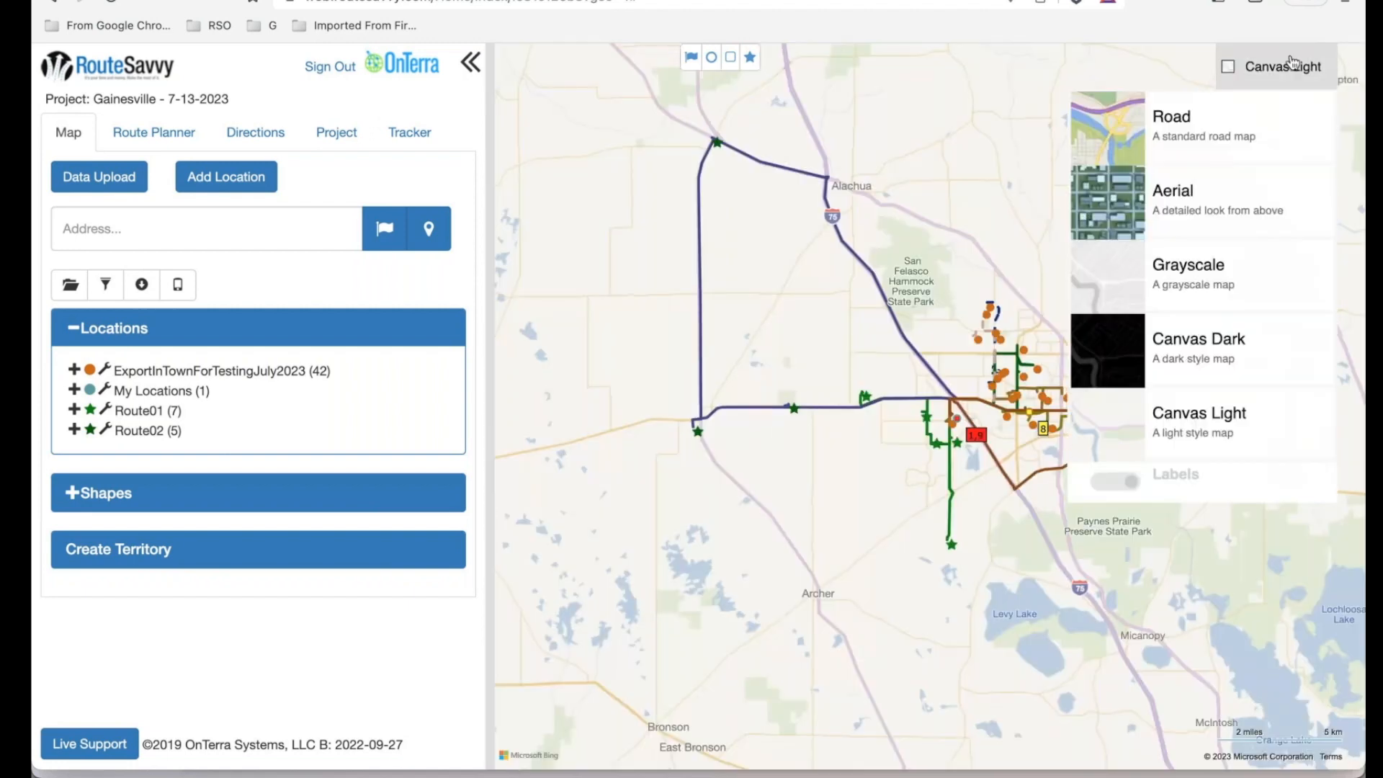
pyautogui.click(1209, 126)
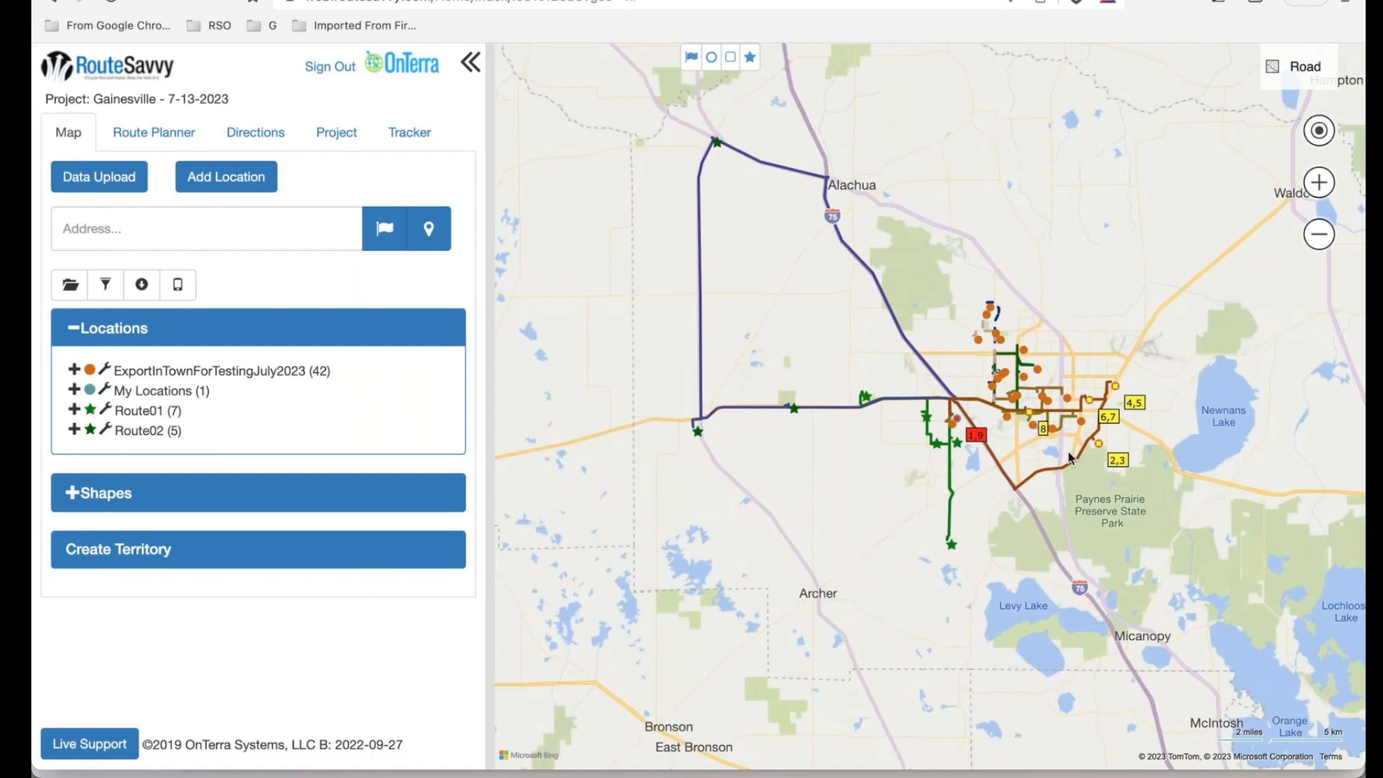
# Make Route05 the active route and set its route color to bright red
pyautogui.scroll(2, 1067, 443)
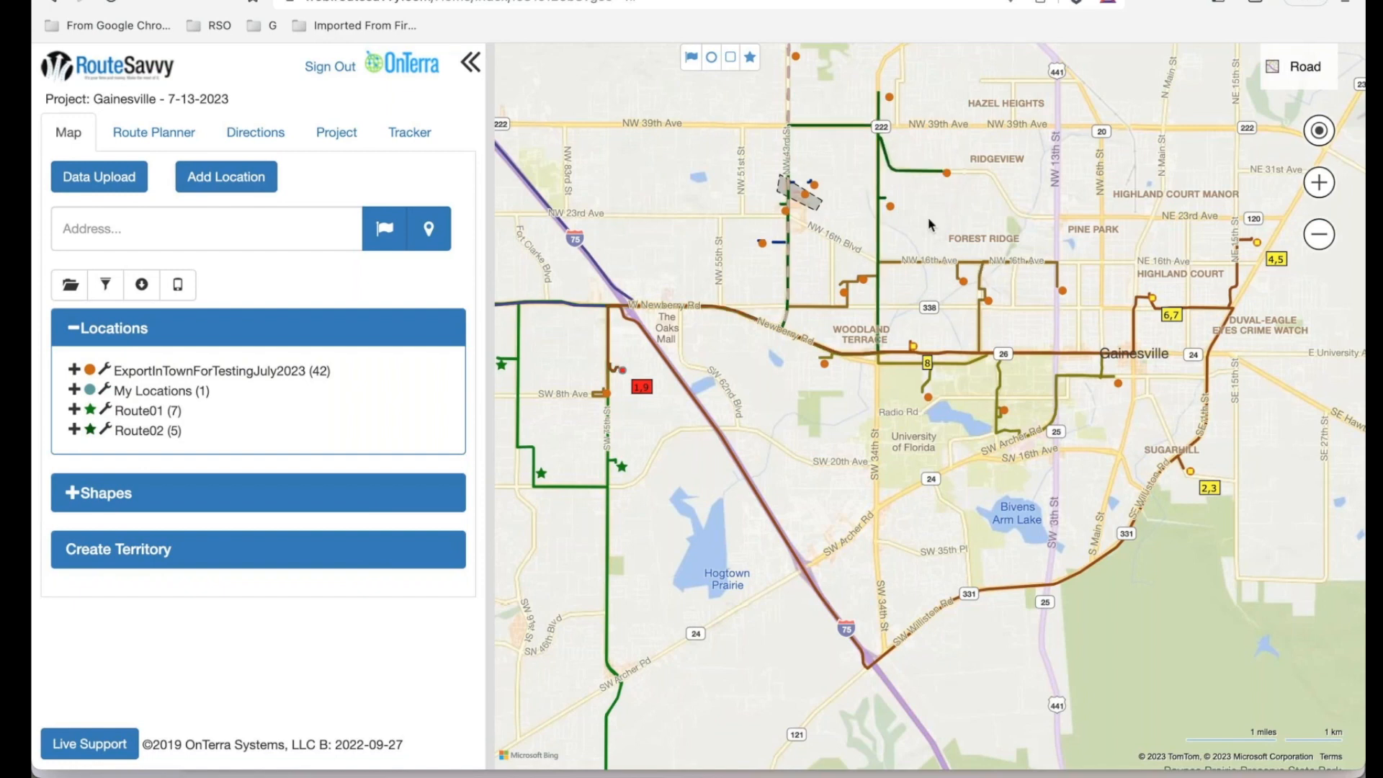
pyautogui.click(1057, 270)
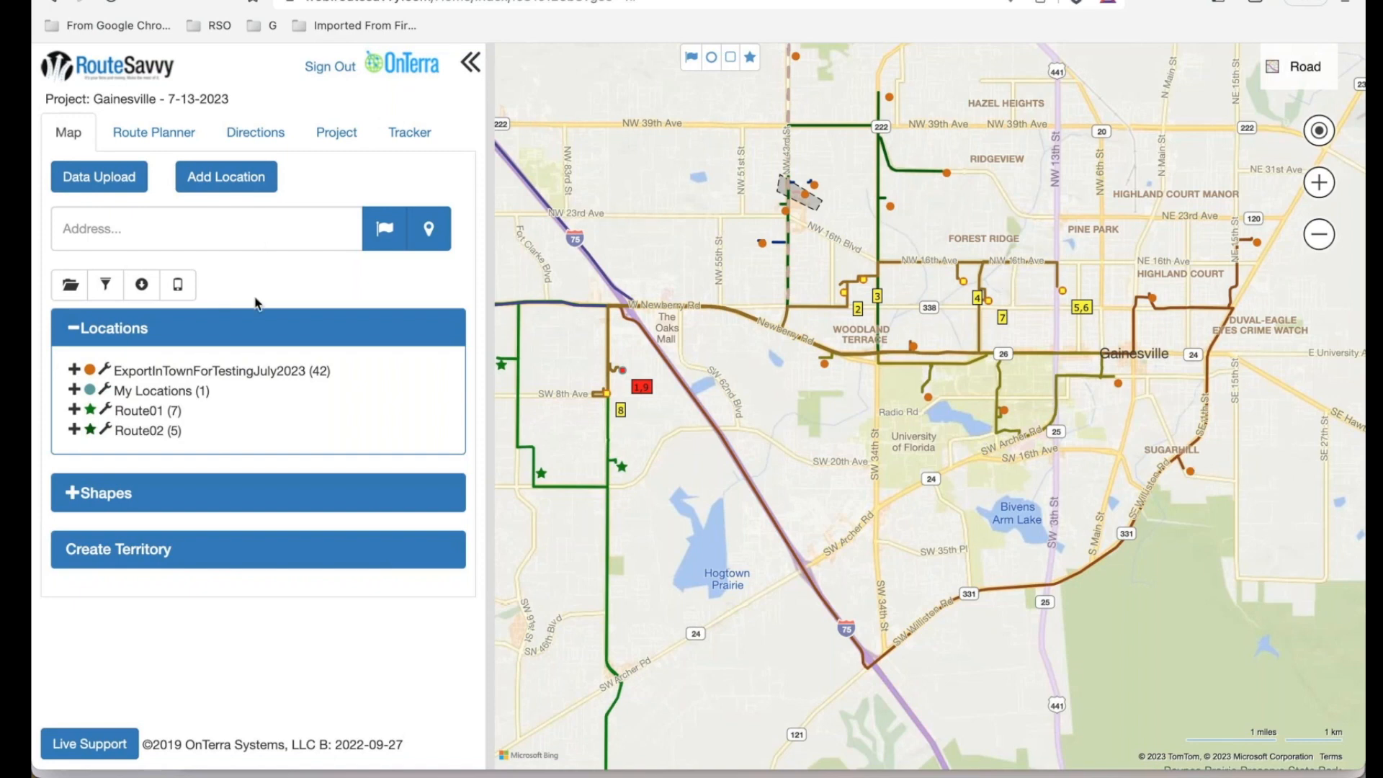
pyautogui.click(186, 136)
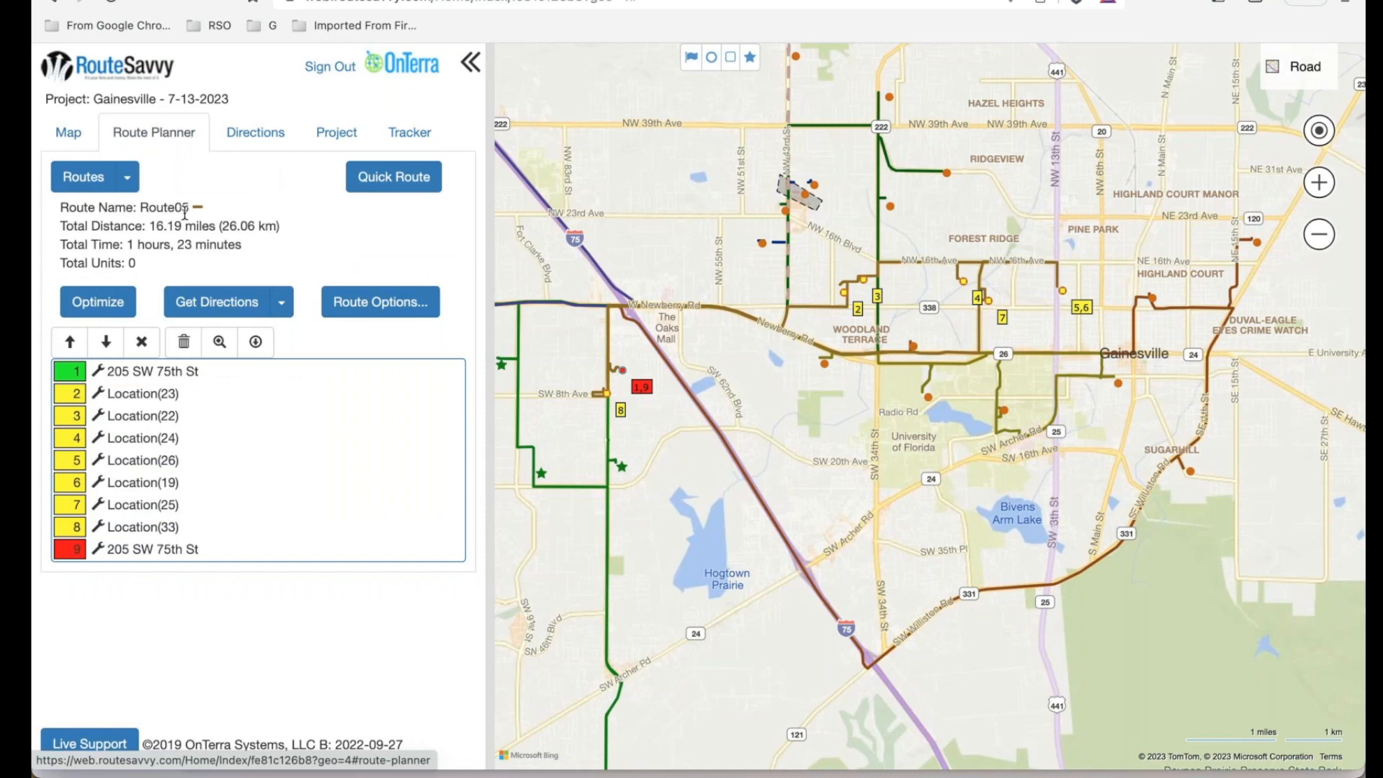
pyautogui.click(127, 182)
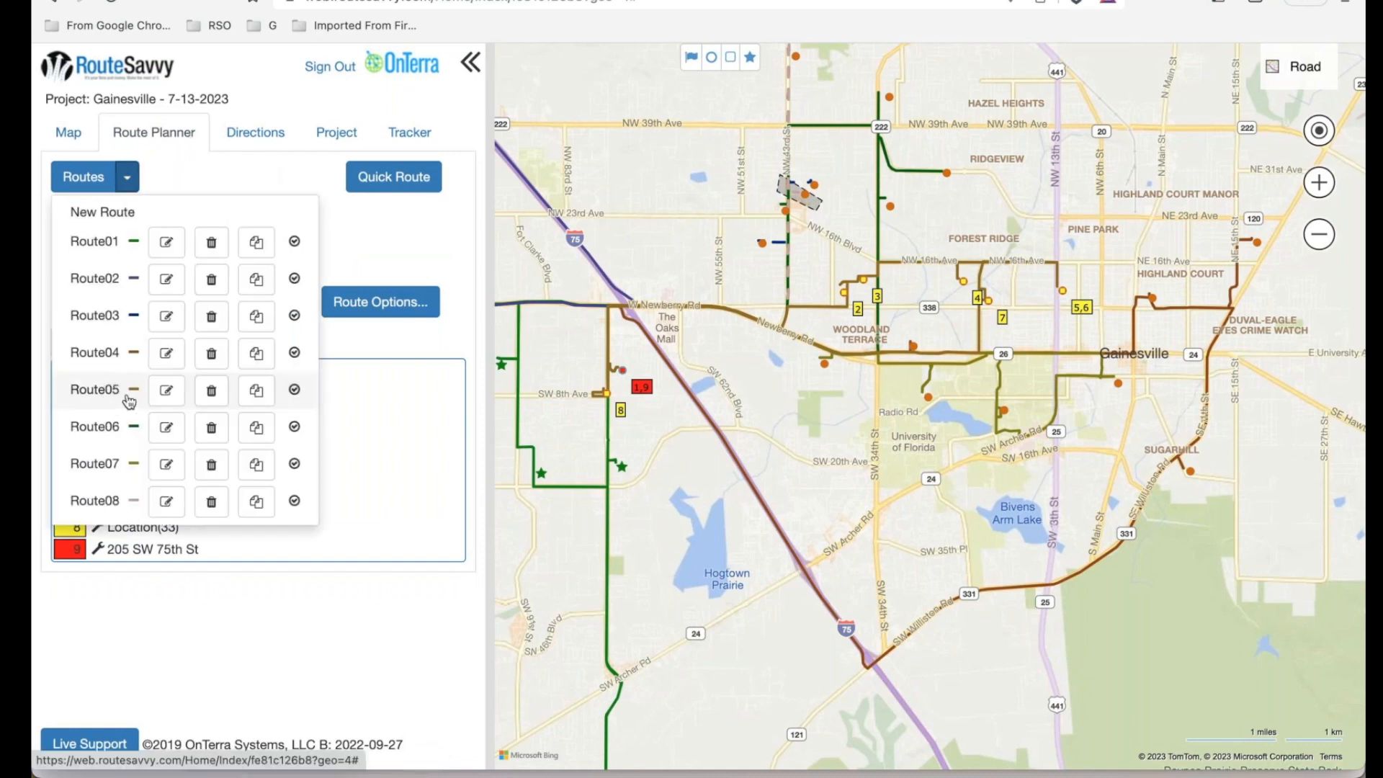
pyautogui.click(168, 396)
pyautogui.click(561, 190)
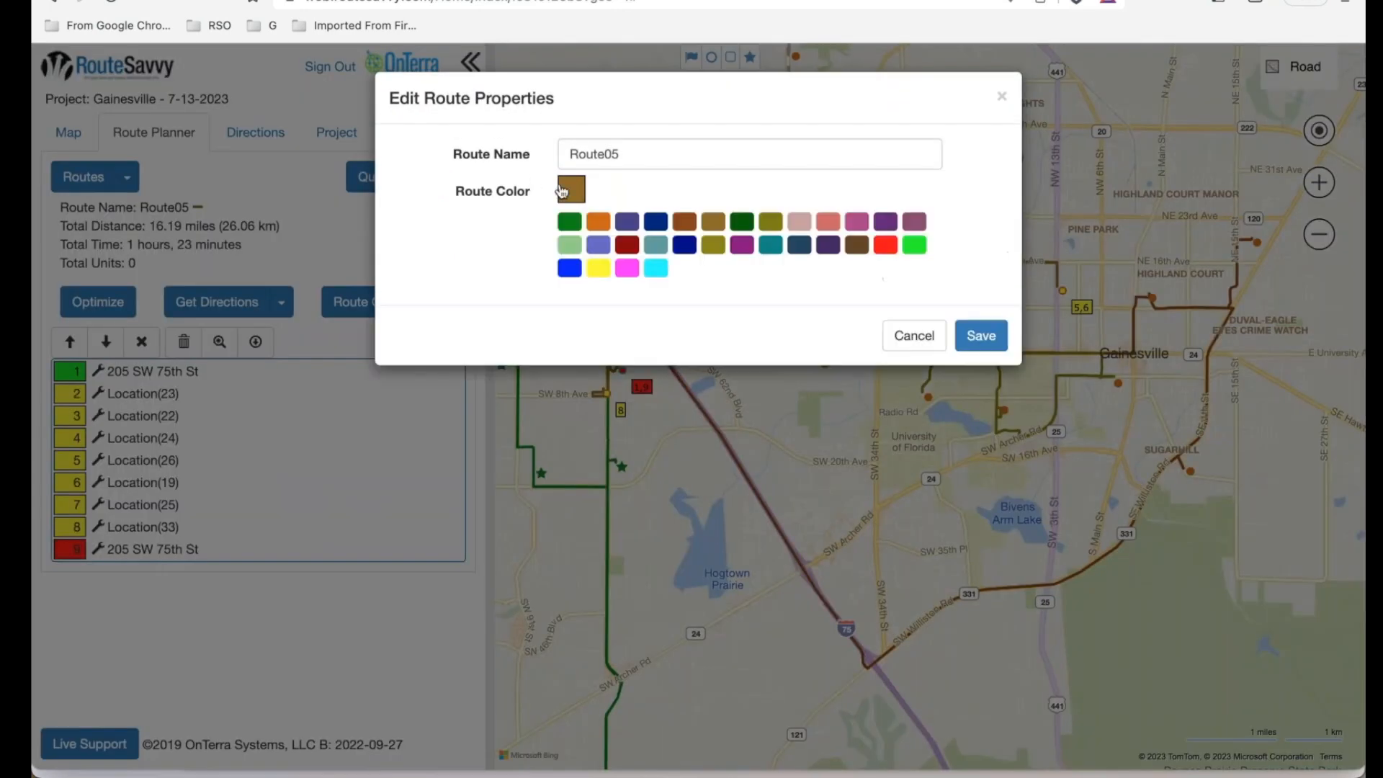
pyautogui.click(566, 192)
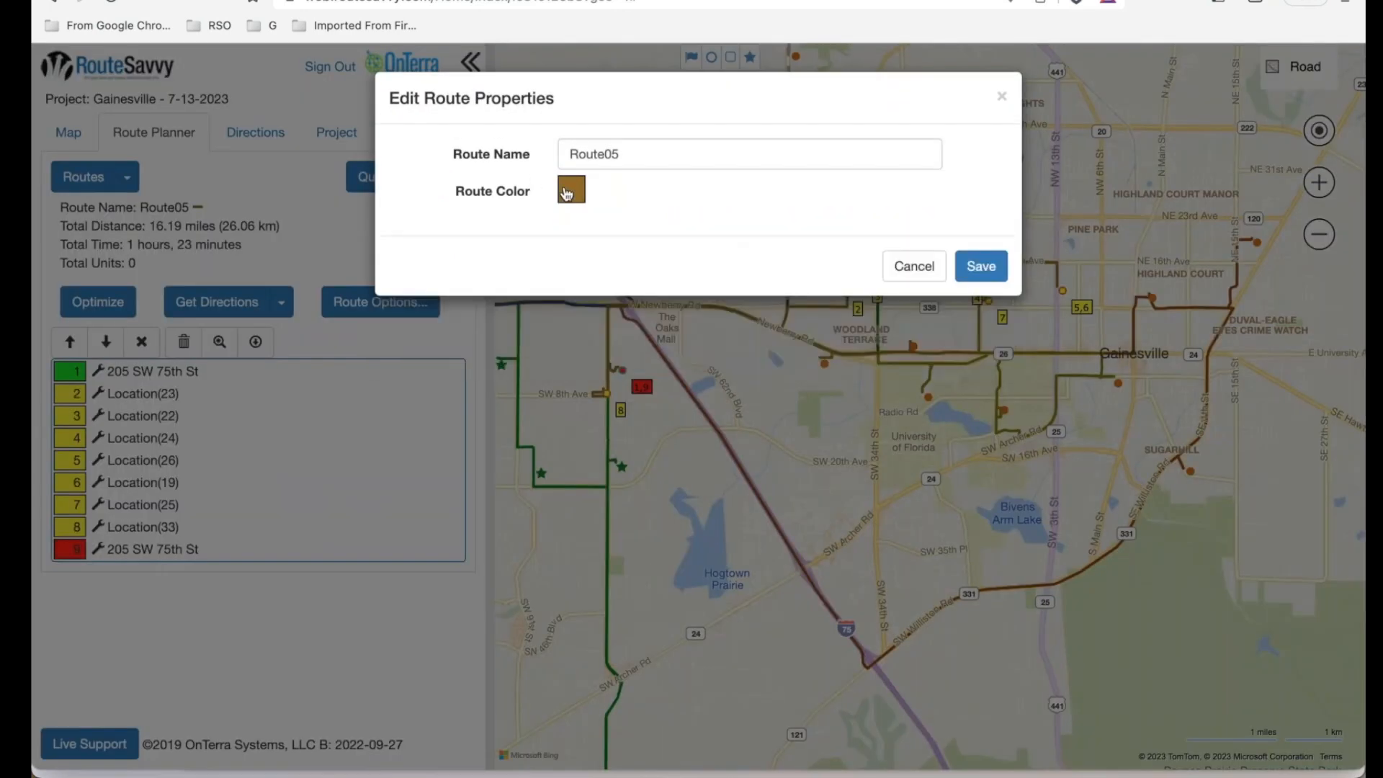
pyautogui.click(573, 194)
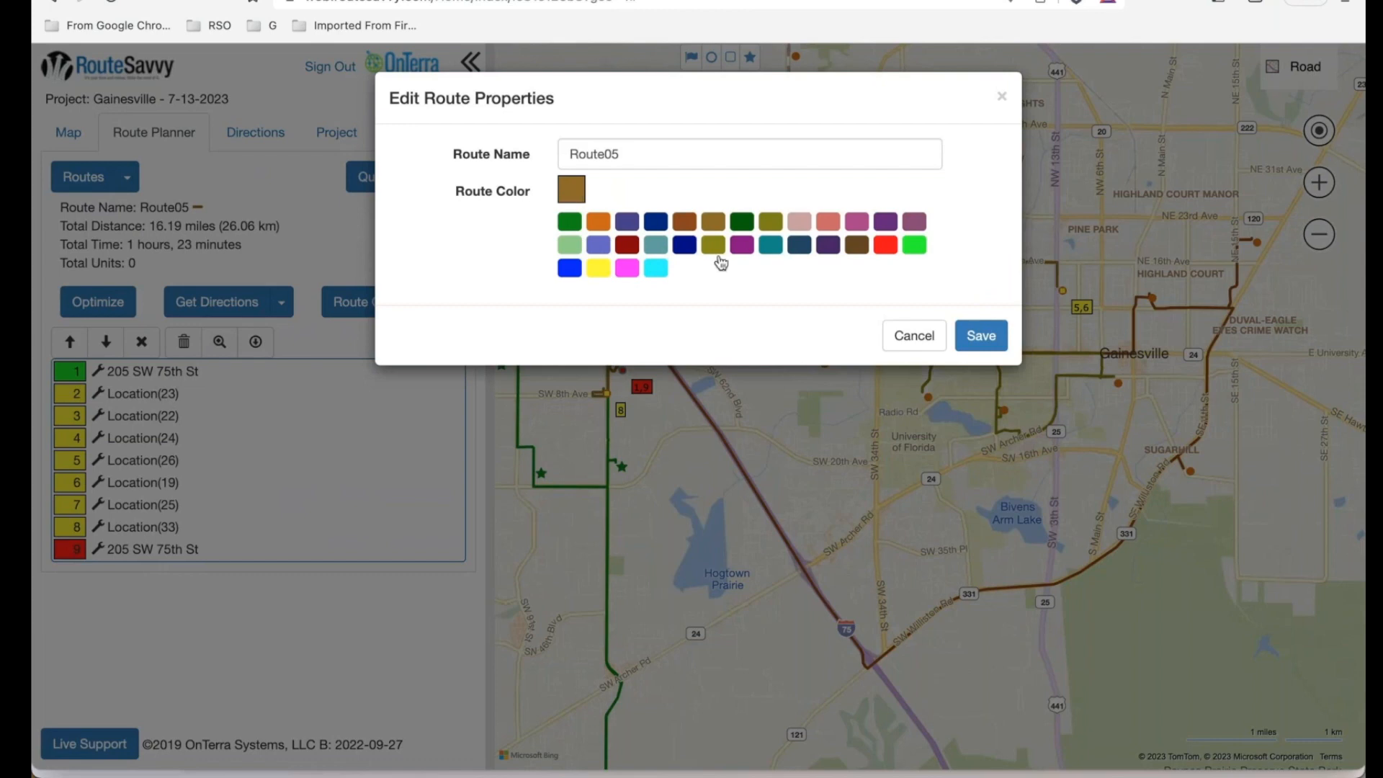
pyautogui.click(885, 245)
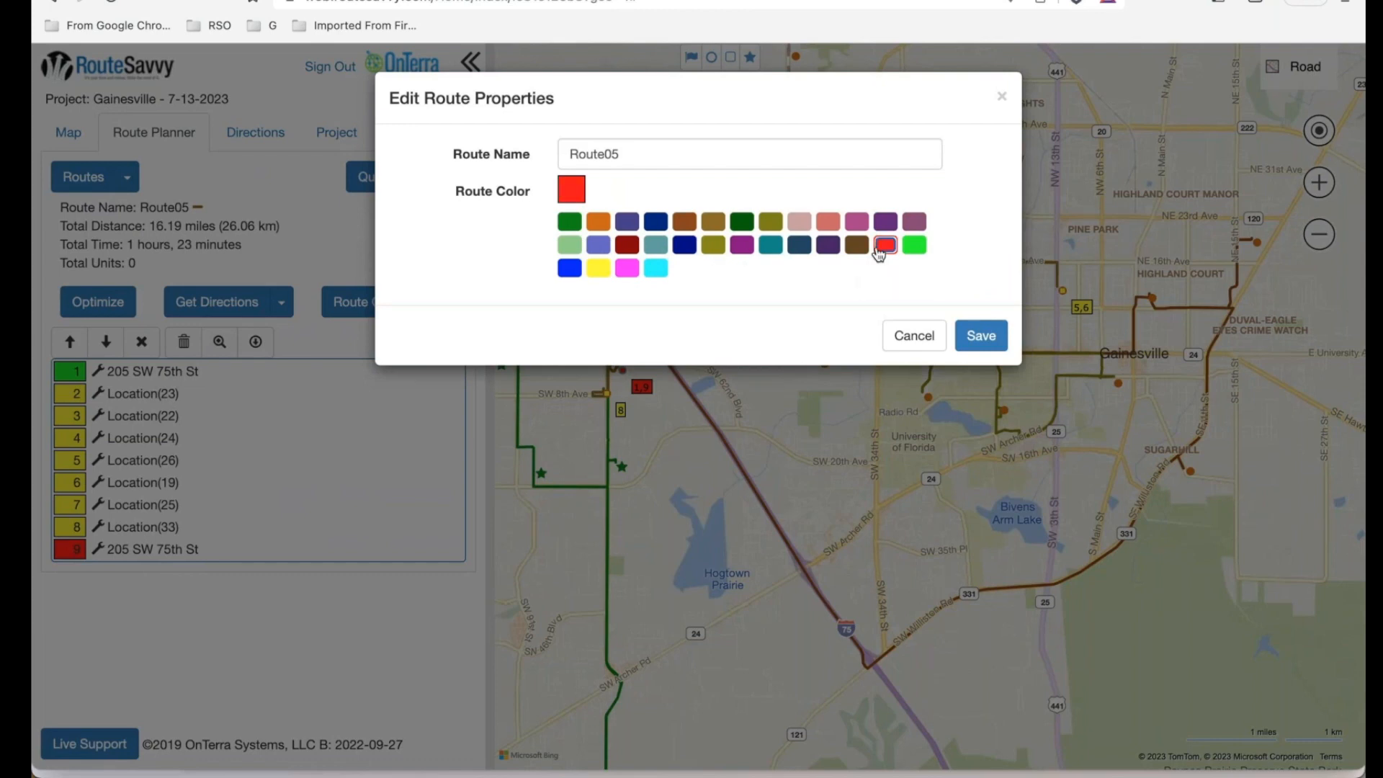
pyautogui.click(976, 337)
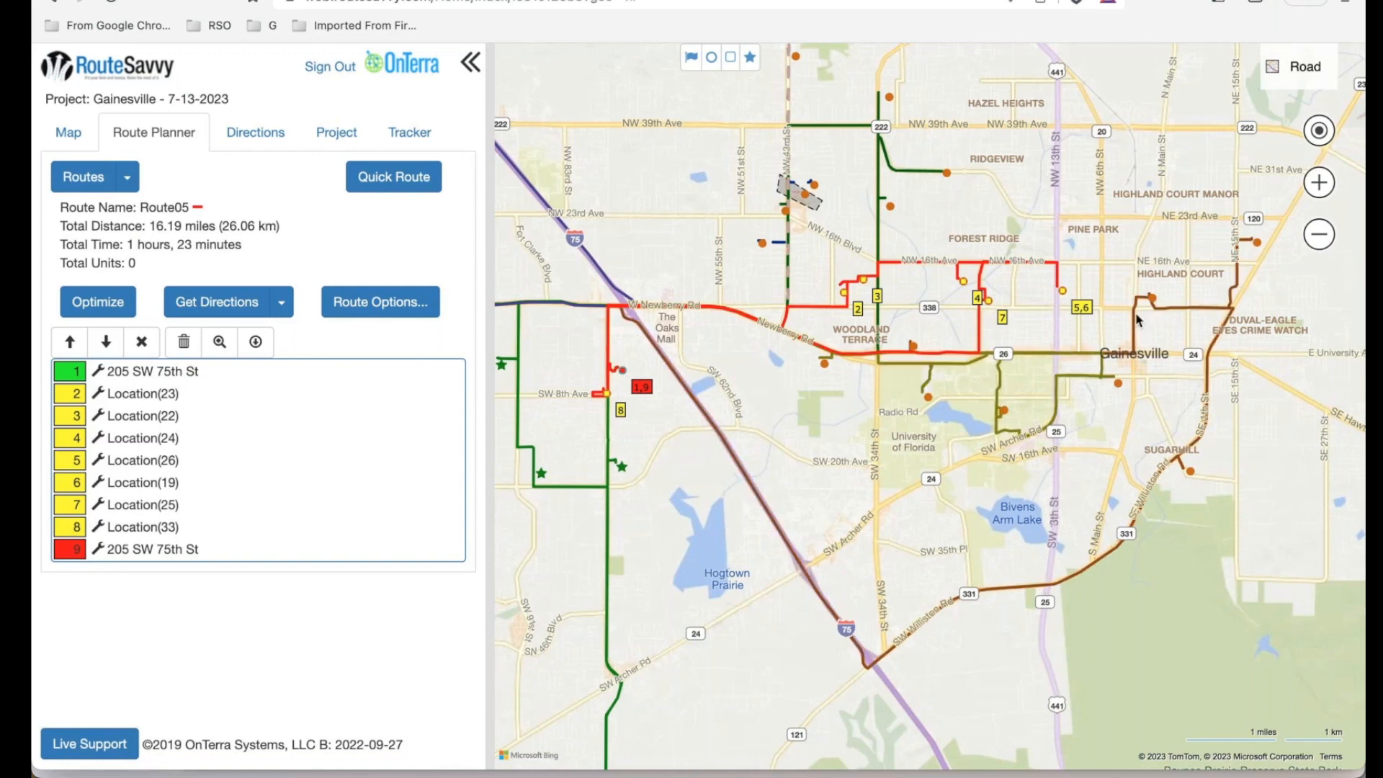
# Make Route07 the active route and set its route color to bright cyan
pyautogui.click(1056, 398)
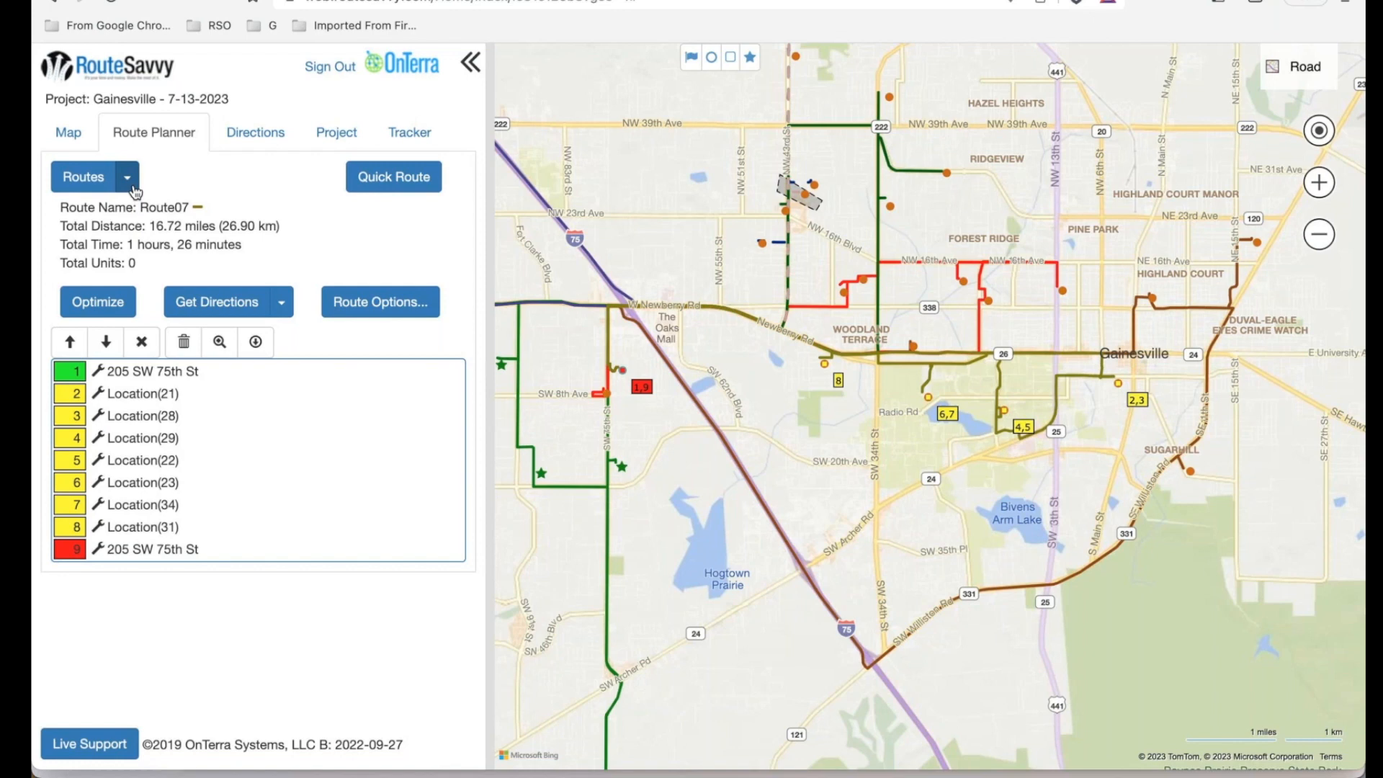
pyautogui.click(127, 178)
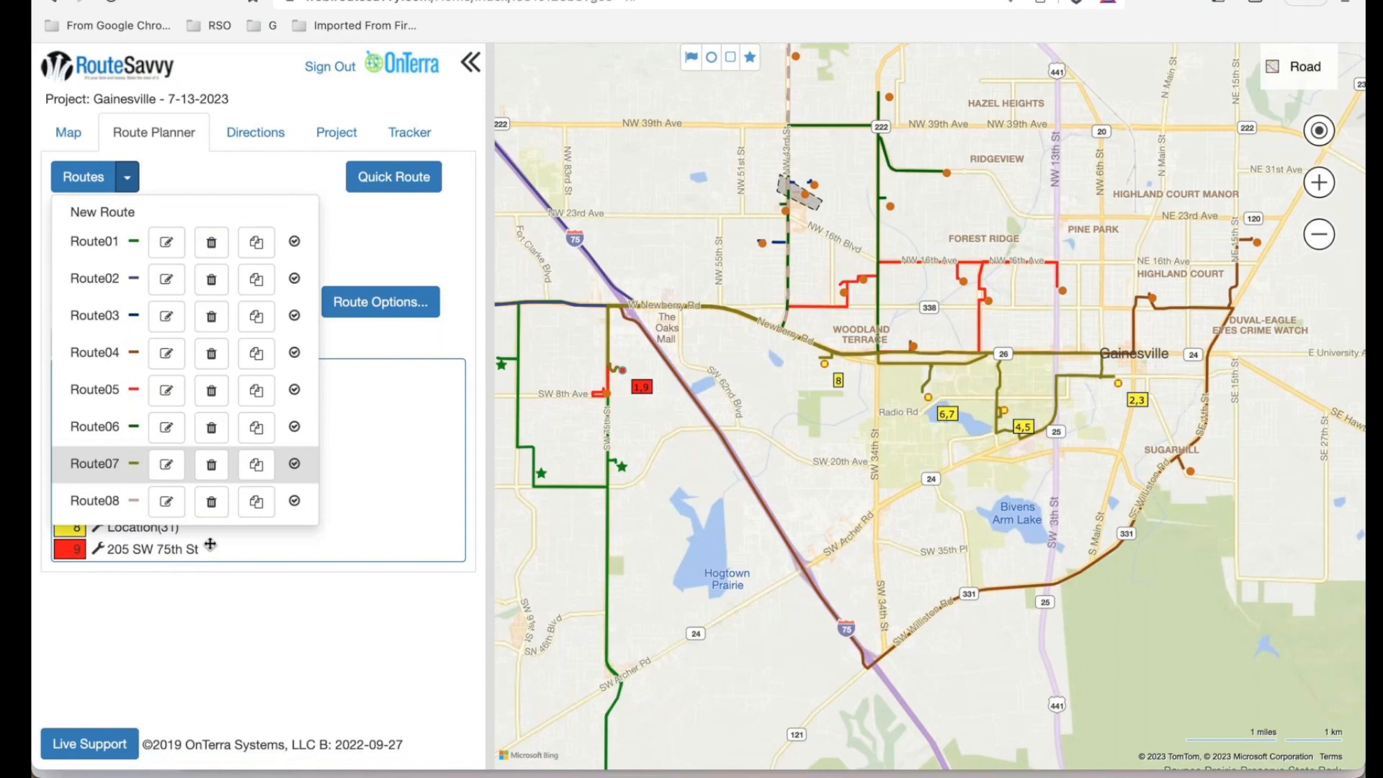
pyautogui.click(166, 465)
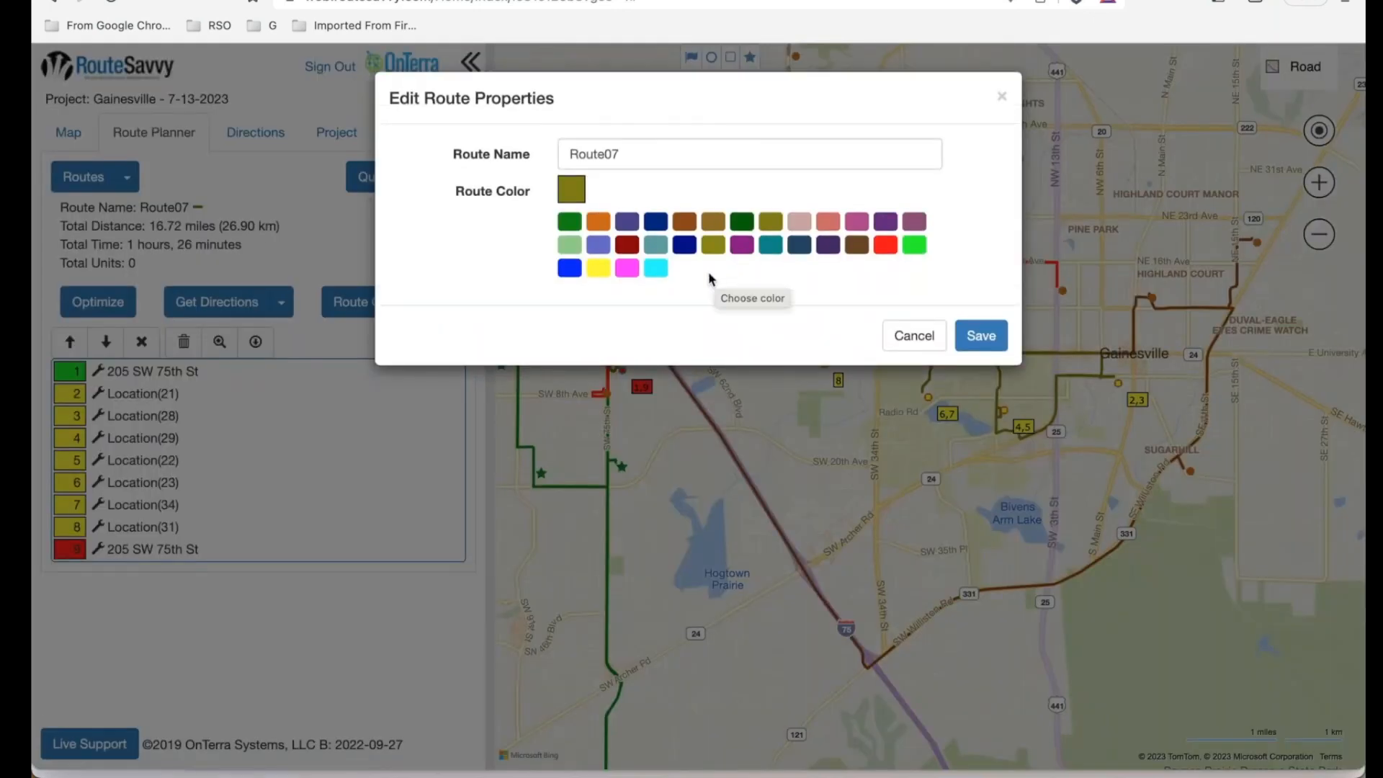
pyautogui.click(659, 269)
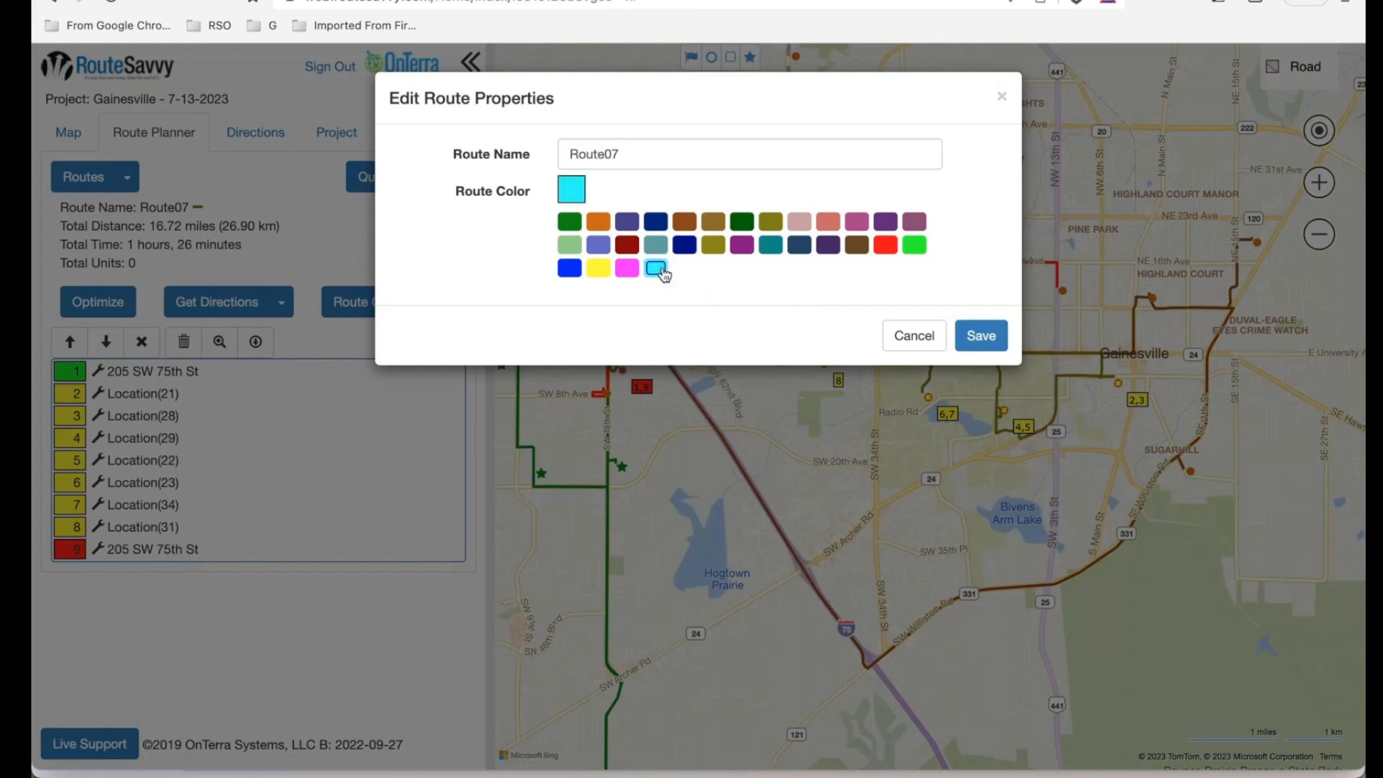
pyautogui.click(980, 337)
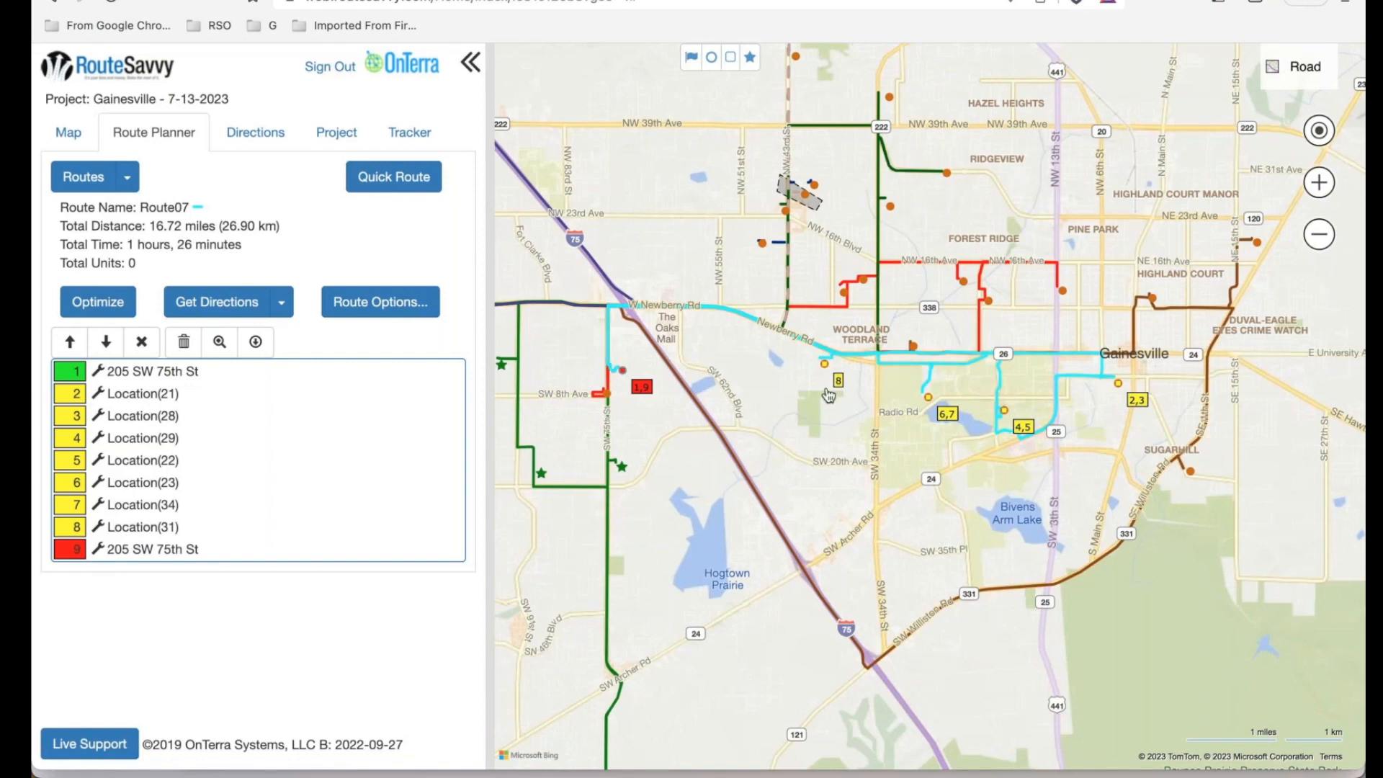
# Switch the map style to Grayscale and make Route05 the active route
pyautogui.click(1288, 85)
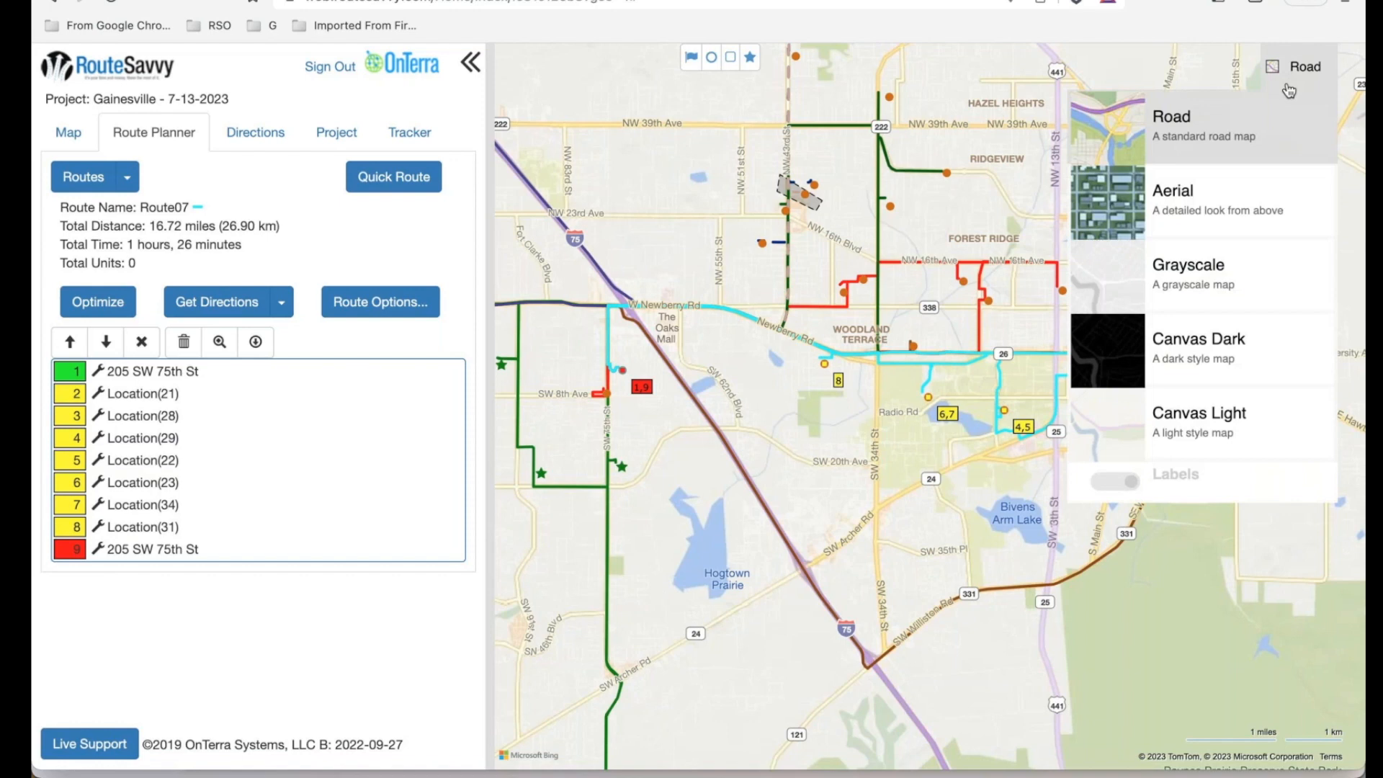
pyautogui.click(1176, 291)
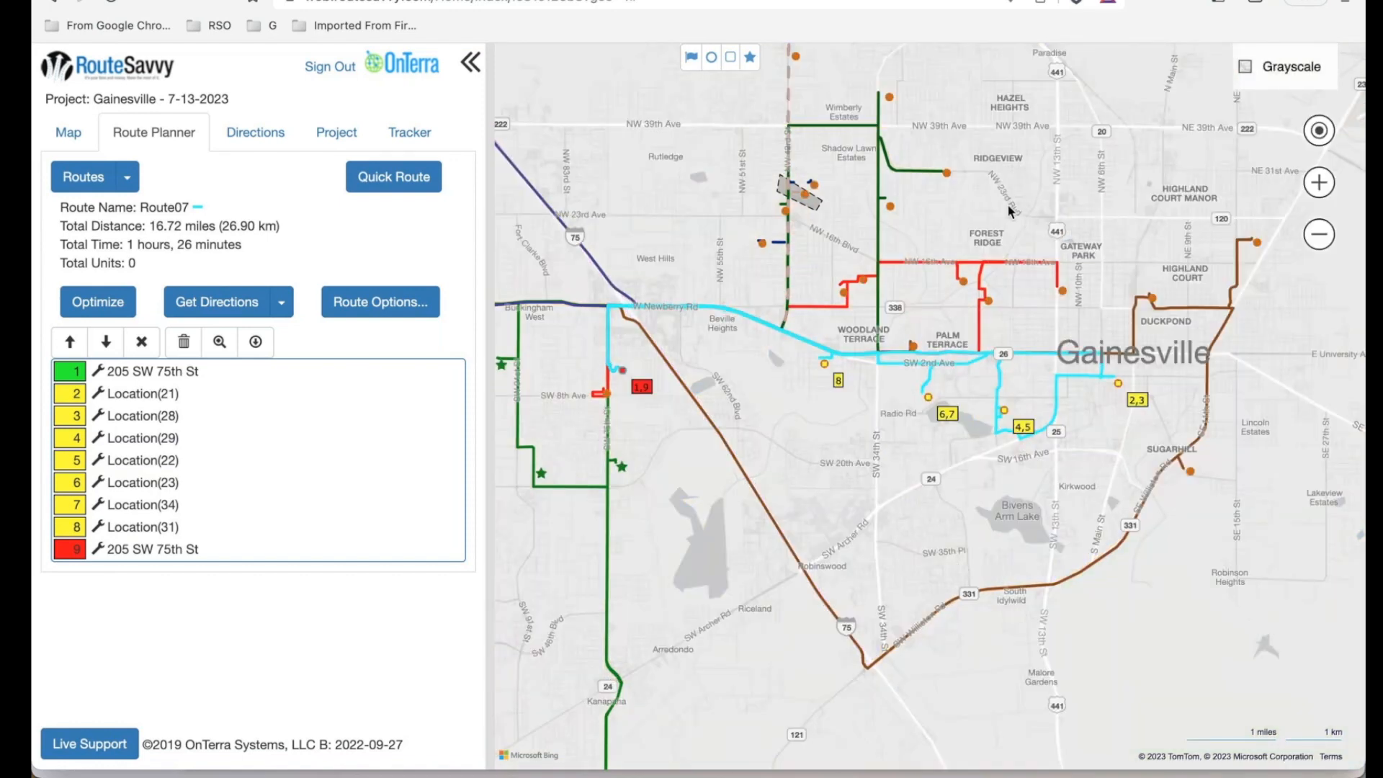
pyautogui.click(1024, 265)
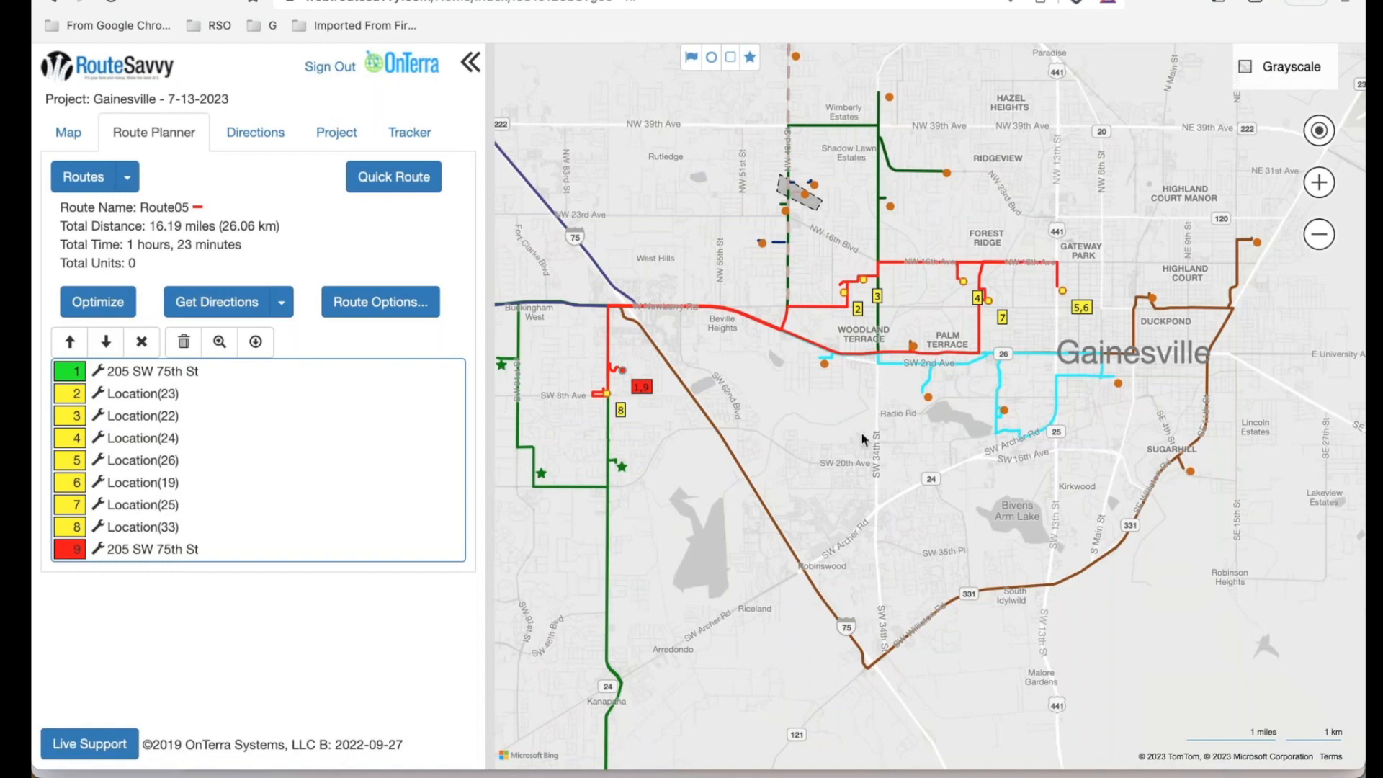
pyautogui.moveTo(861, 434); pyautogui.dragTo(913, 458)
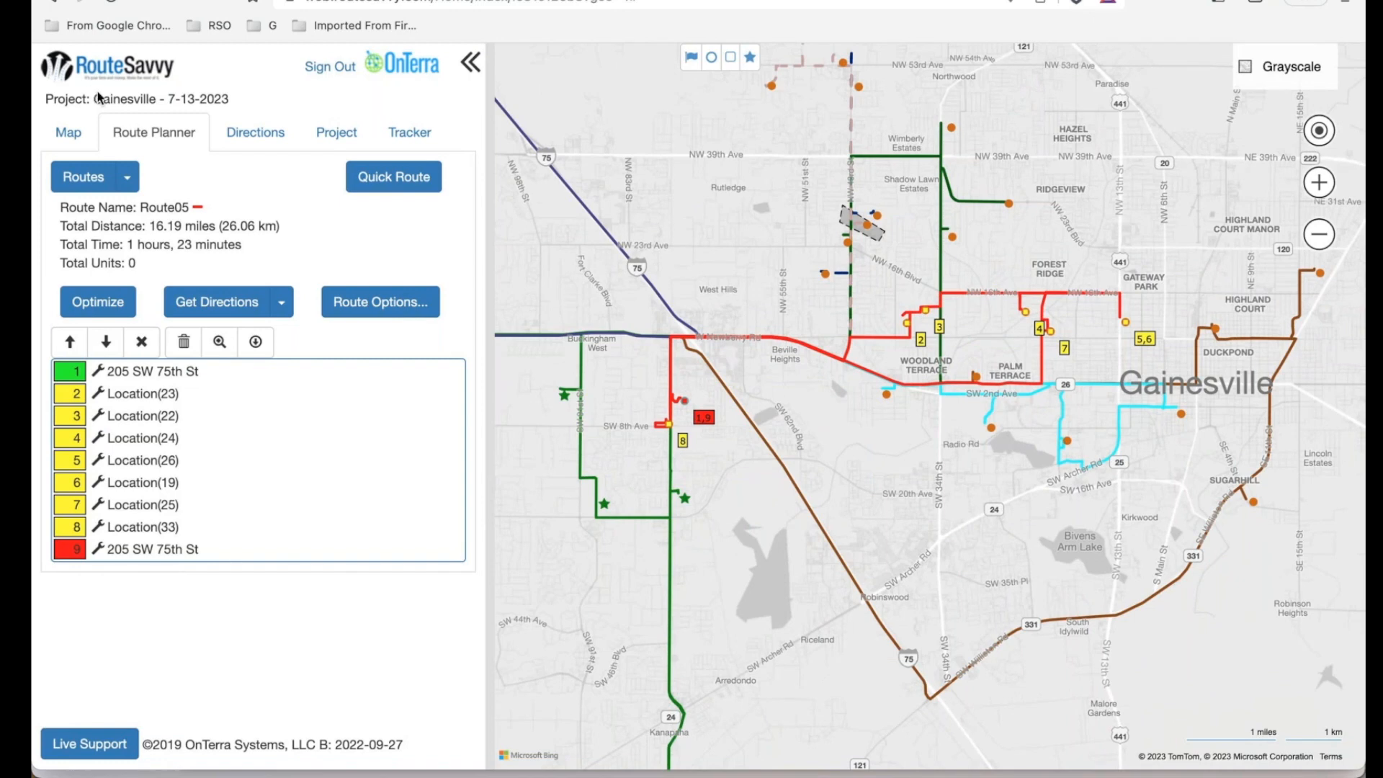
# Hide the ExportInTownForTestingJuly2023 location folder from the map
pyautogui.click(69, 132)
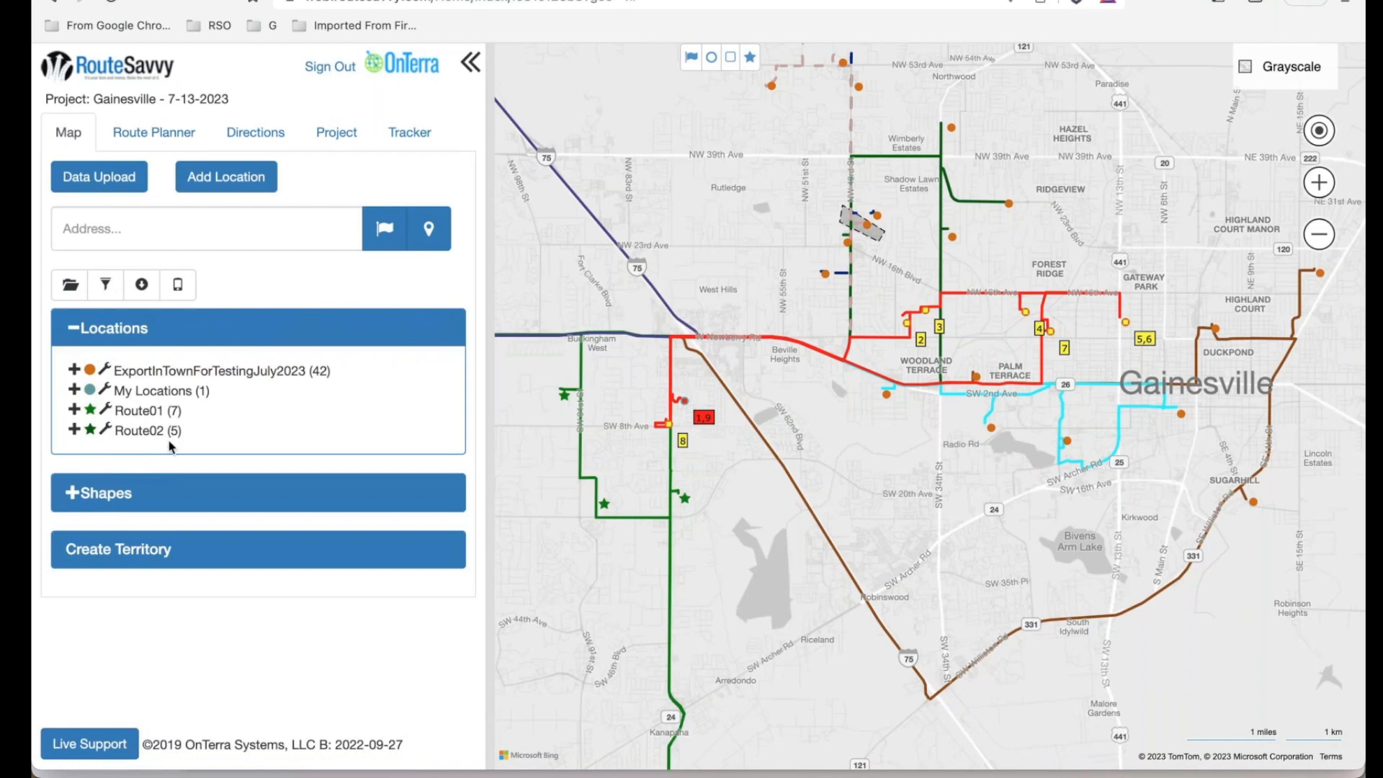
pyautogui.moveTo(202, 420); pyautogui.dragTo(155, 431)
pyautogui.click(100, 371)
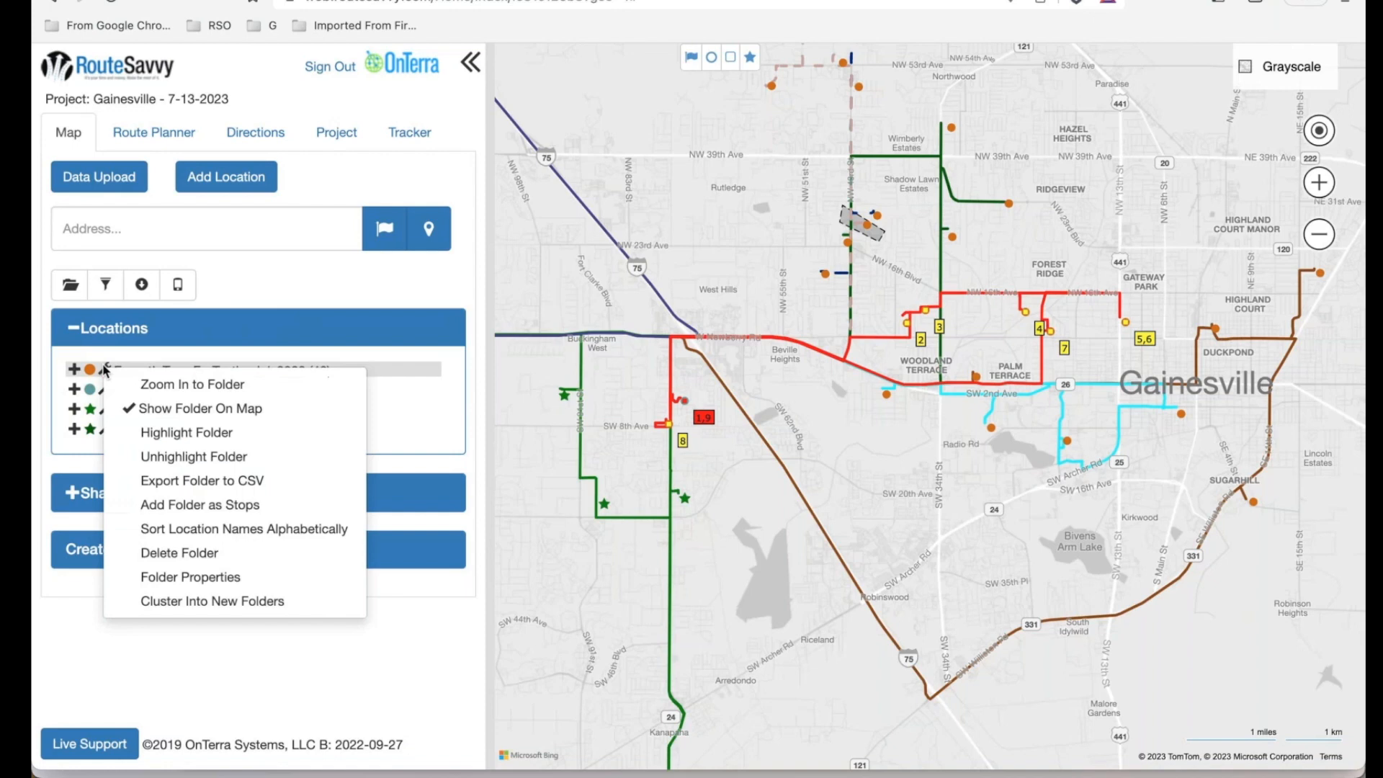
pyautogui.click(211, 406)
# Hide Route03, Route04 and Route05 from the map
pyautogui.click(153, 132)
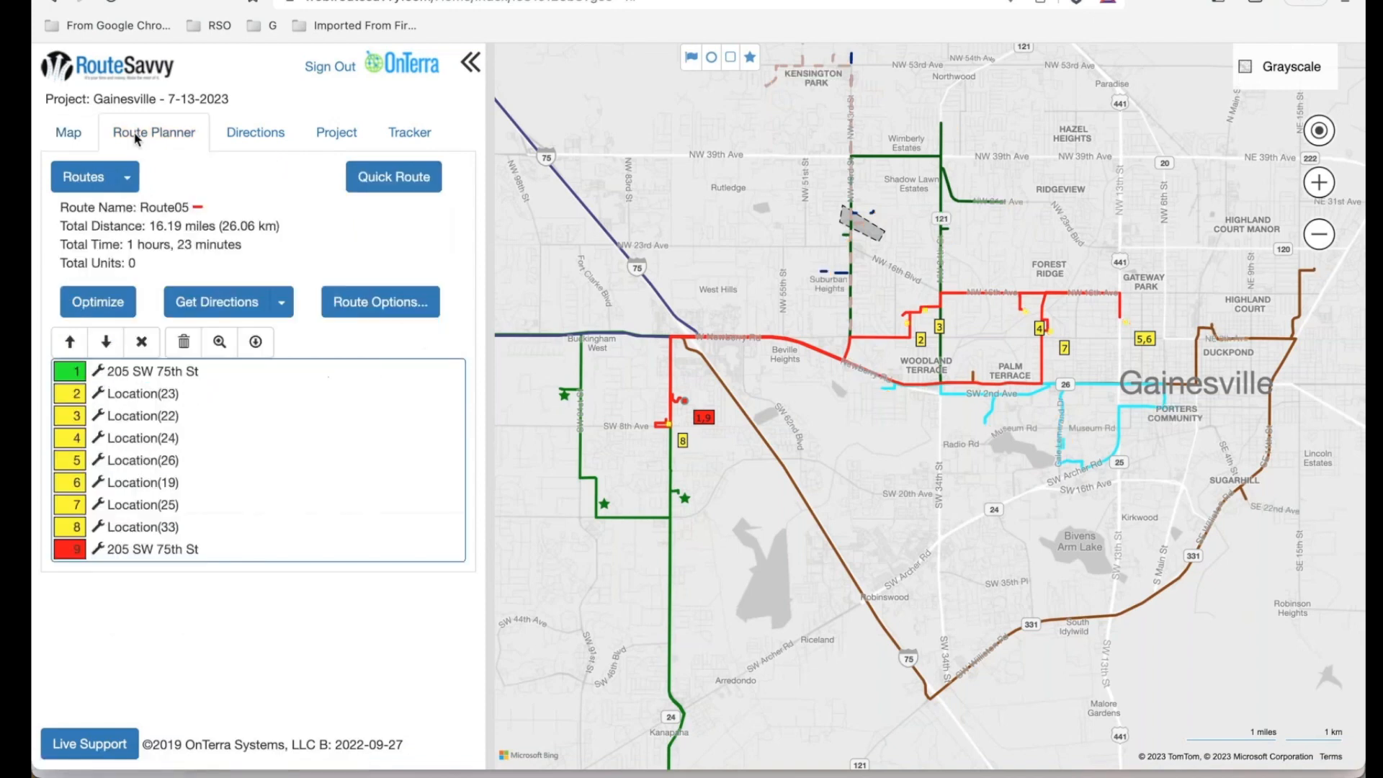
pyautogui.click(133, 180)
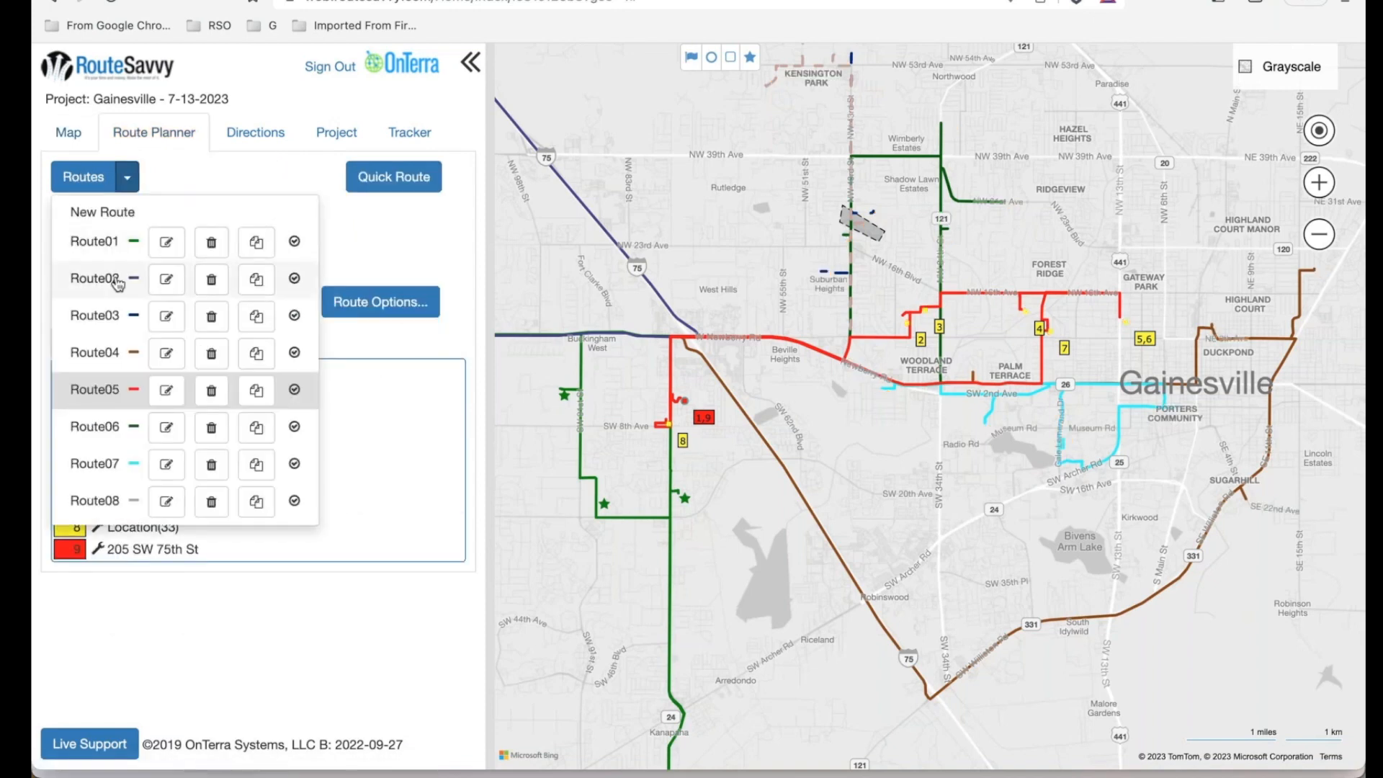
pyautogui.click(293, 317)
pyautogui.click(294, 352)
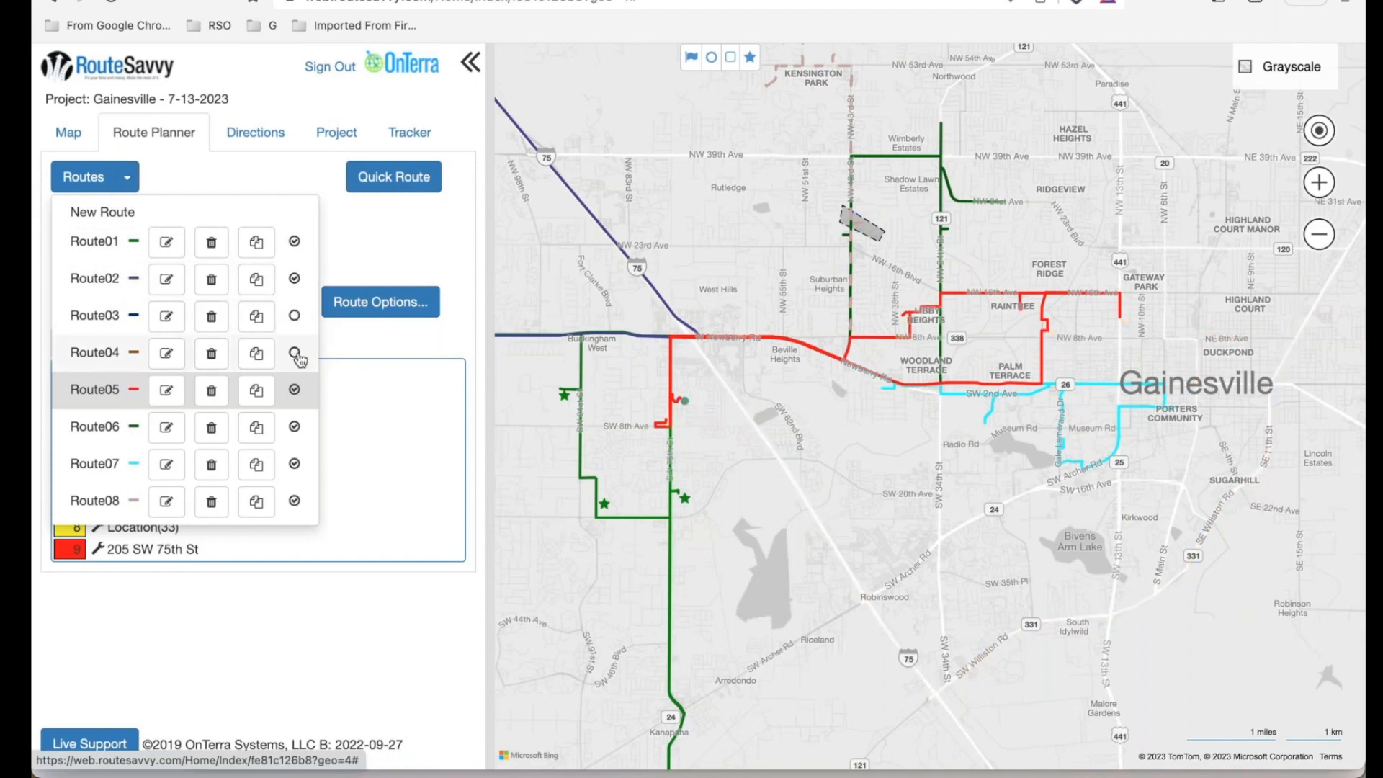
pyautogui.click(293, 389)
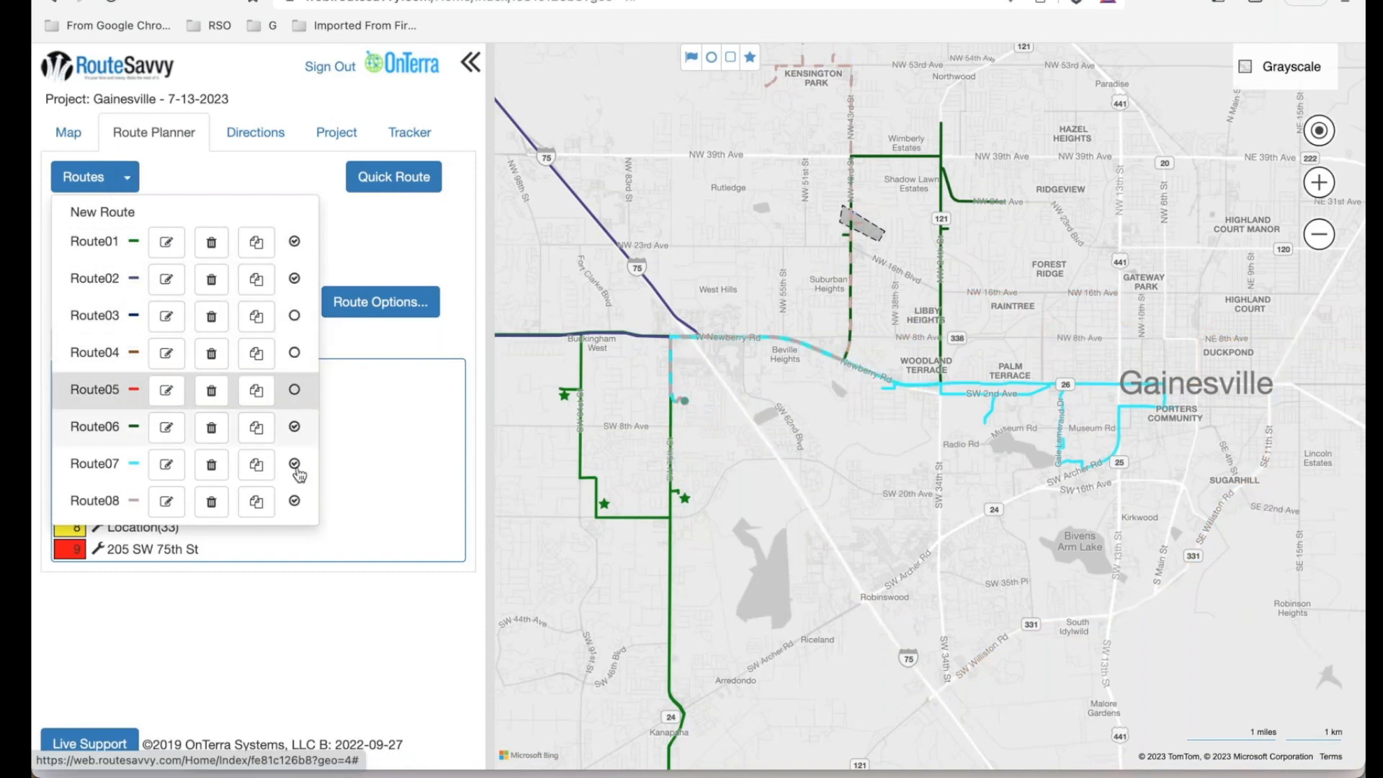
# Select Route06 and switch the active route to Route01
pyautogui.click(295, 430)
pyautogui.click(132, 184)
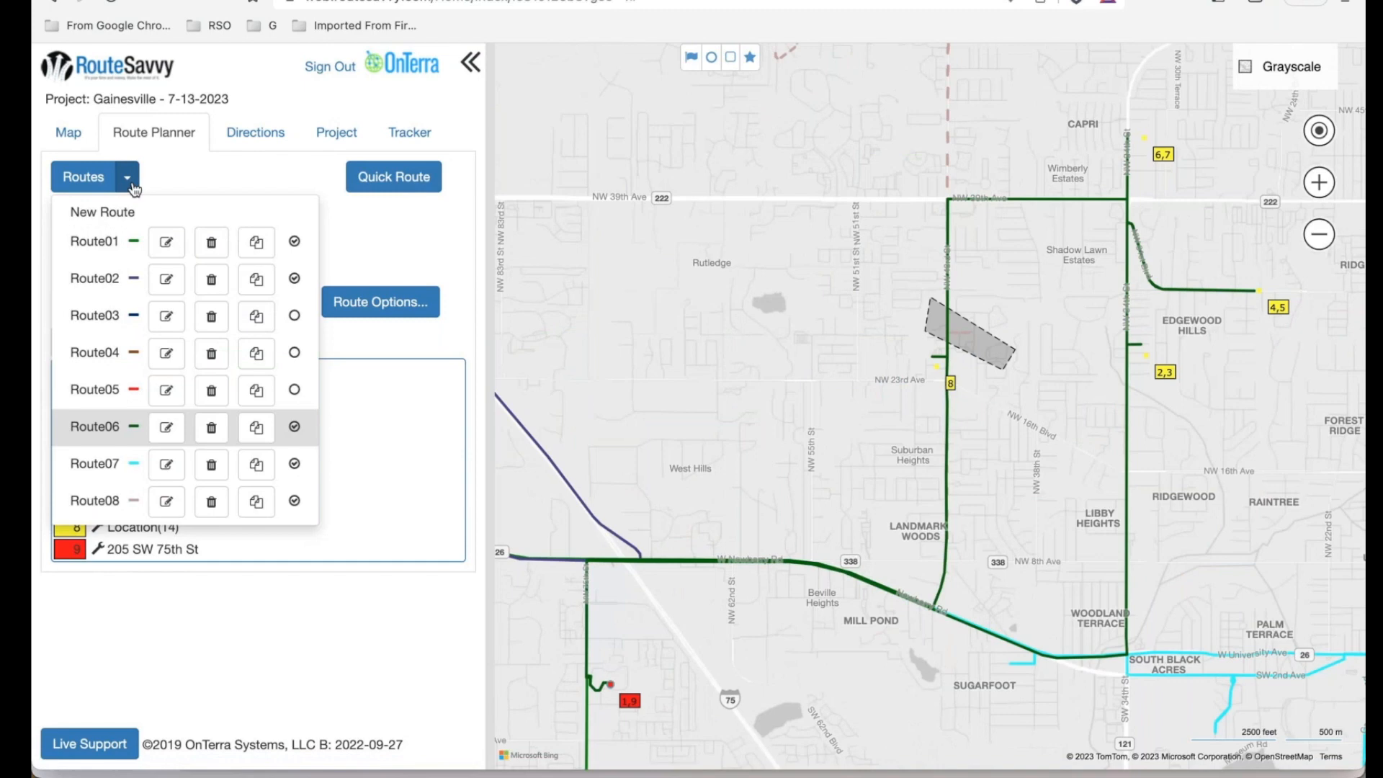
pyautogui.click(111, 240)
# Hide Route06, Route07 and Route08 so that only Route01 and Route02 are drawn on the map
pyautogui.click(128, 177)
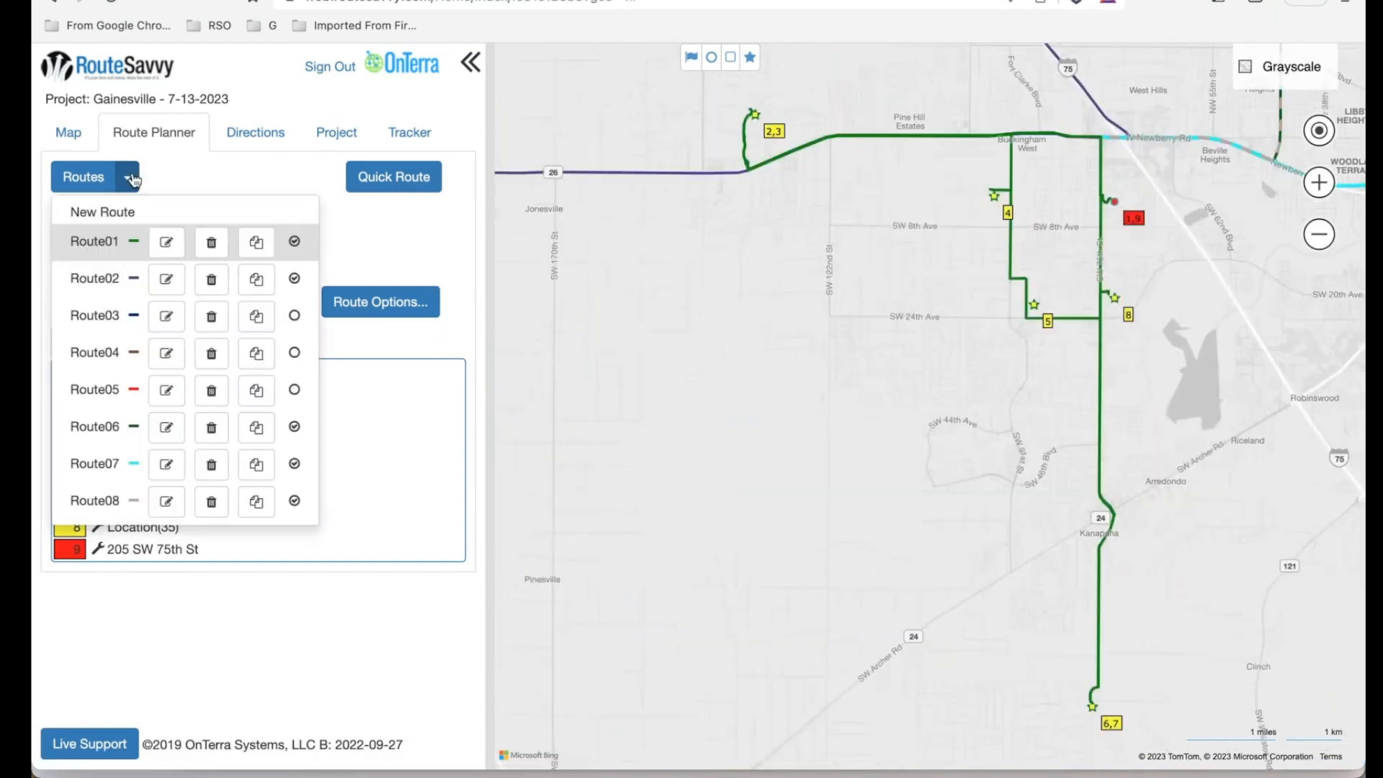
pyautogui.click(294, 427)
pyautogui.click(294, 463)
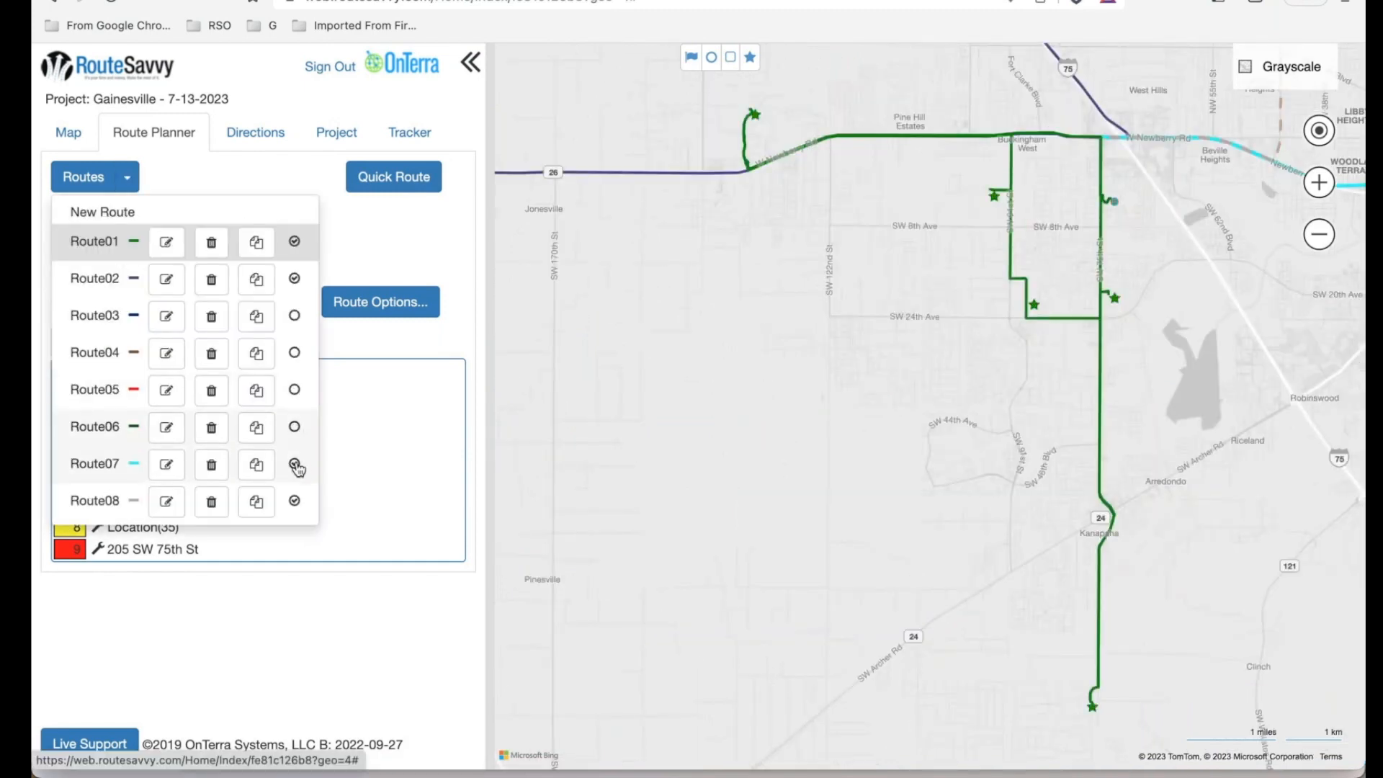
pyautogui.click(295, 503)
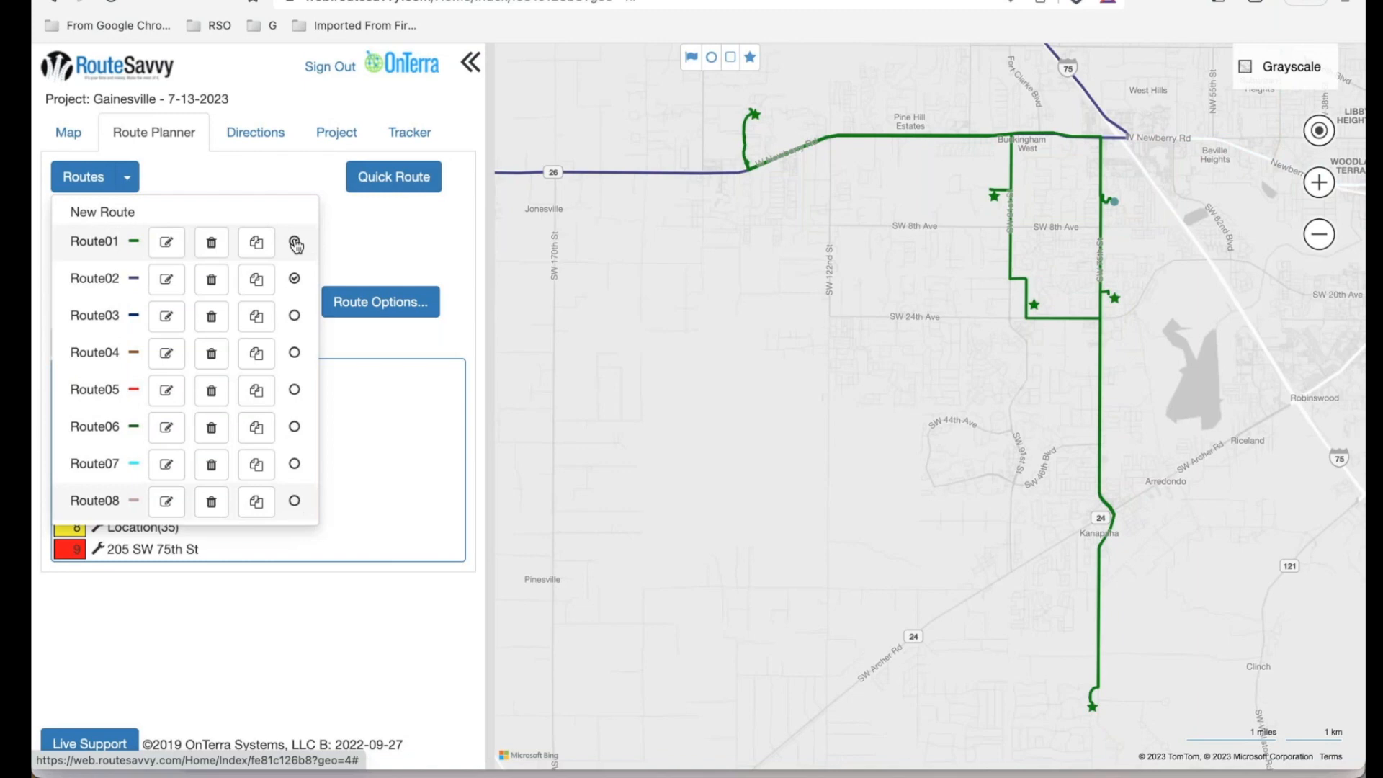
# Examine the full extent of Route01 and Route02 and their star-marked stops on the map
pyautogui.click(128, 178)
pyautogui.scroll(-2, 806, 409)
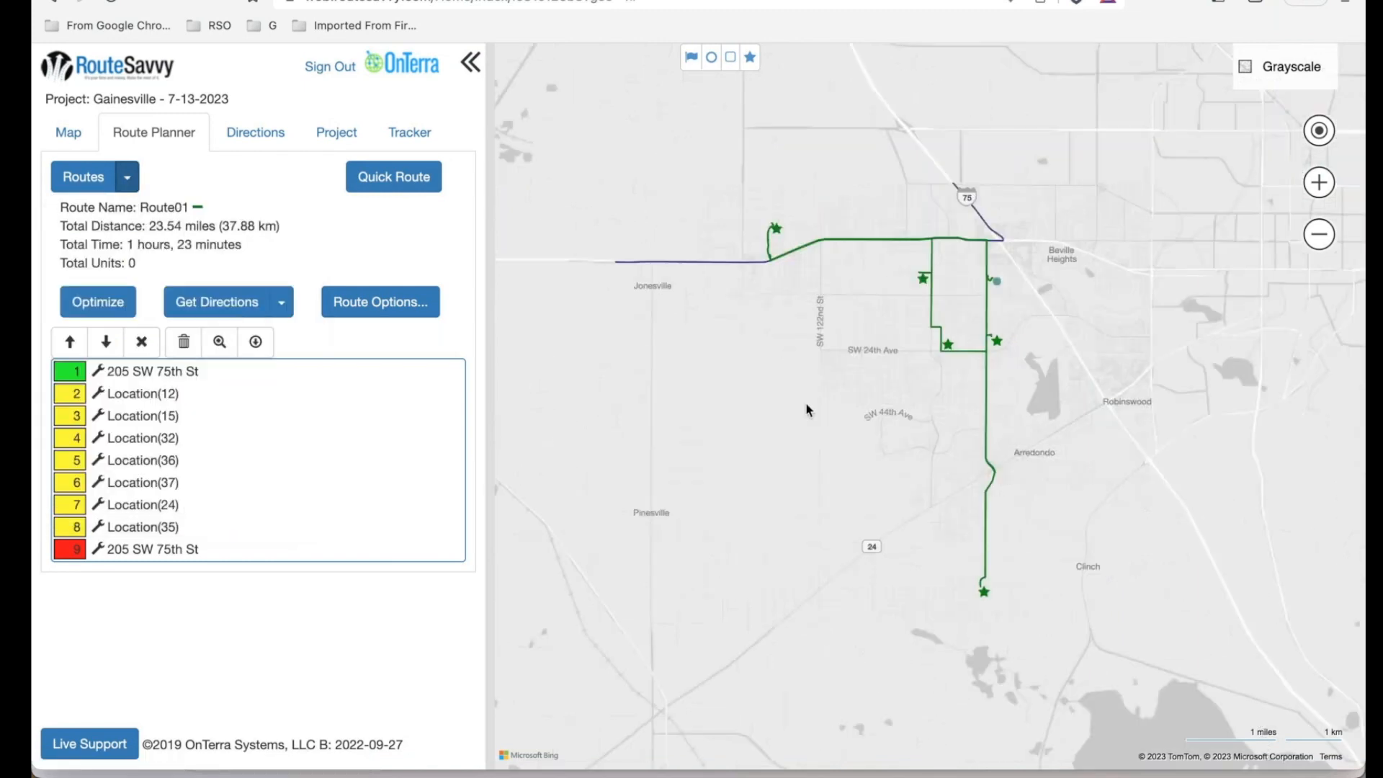
pyautogui.moveTo(917, 397); pyautogui.dragTo(840, 499)
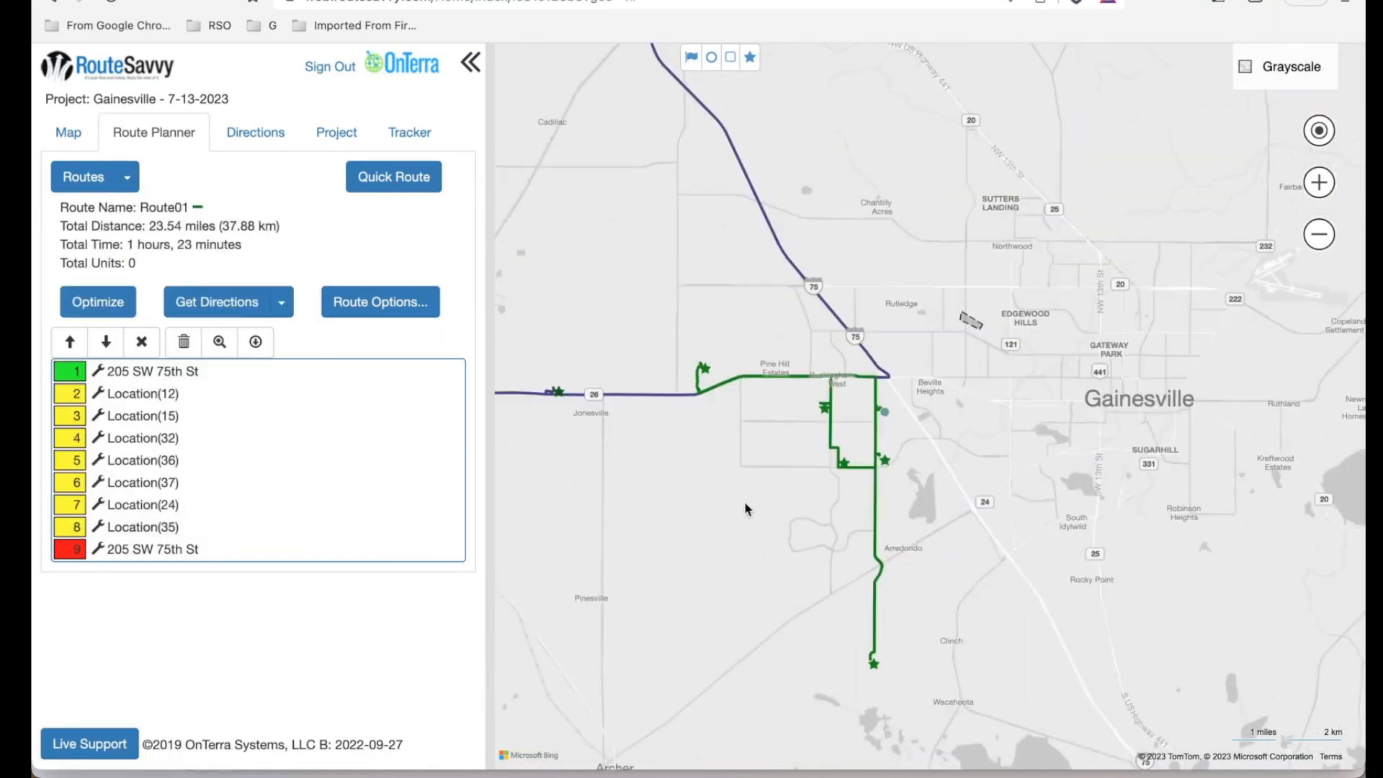
pyautogui.scroll(-2, 745, 503)
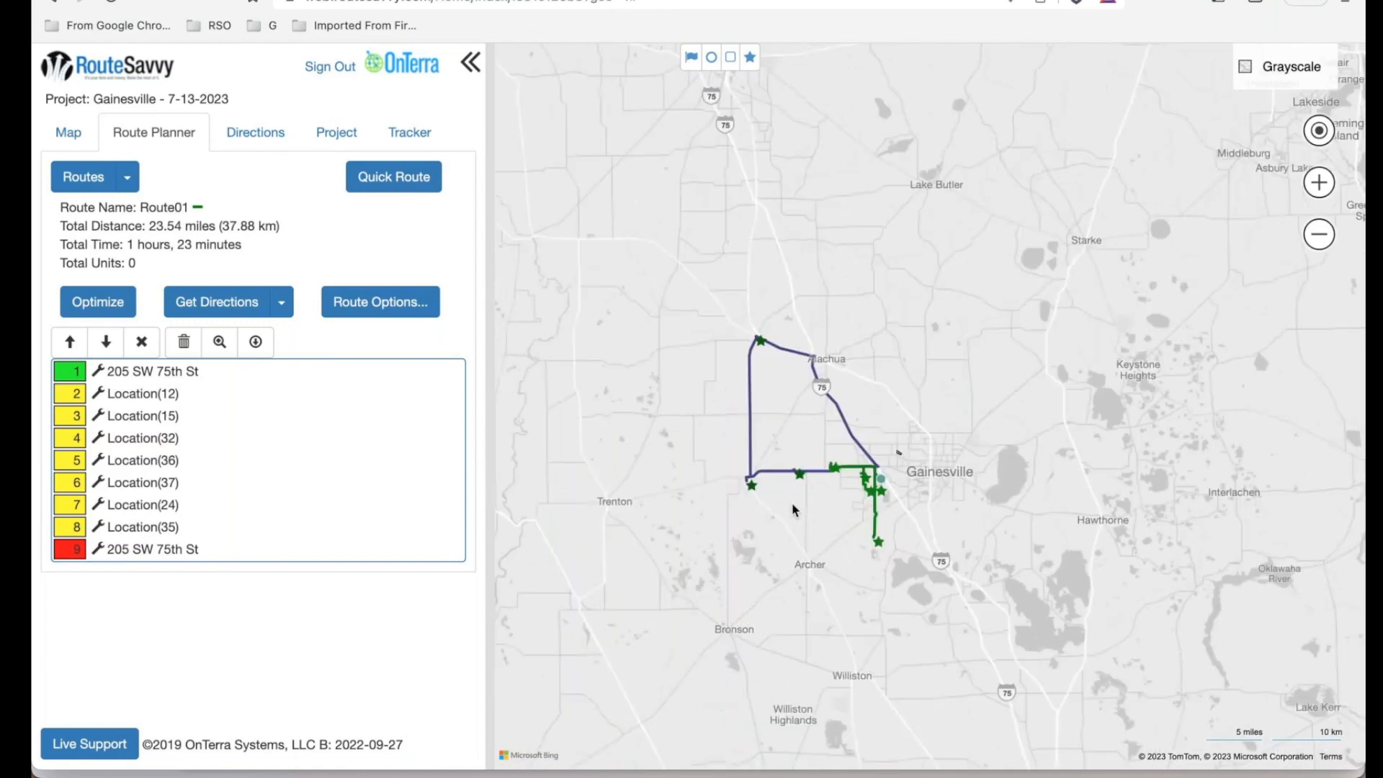
pyautogui.scroll(2, 793, 510)
pyautogui.scroll(-1, 920, 463)
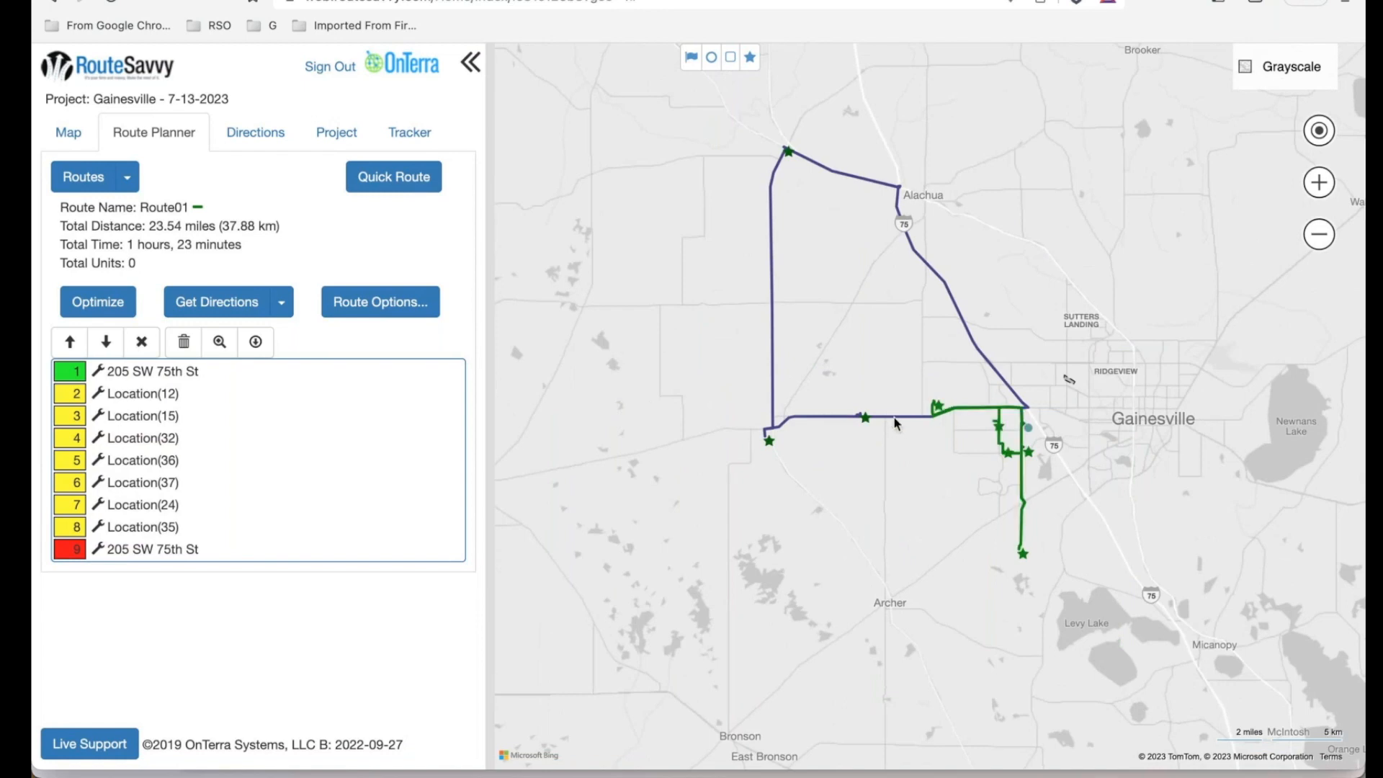
# Show Route03, Route04, Route05, Route06, Route07 and Route08 on the map again
pyautogui.click(127, 177)
pyautogui.click(298, 318)
pyautogui.click(295, 353)
pyautogui.click(296, 390)
pyautogui.click(294, 427)
pyautogui.click(295, 464)
pyautogui.click(295, 501)
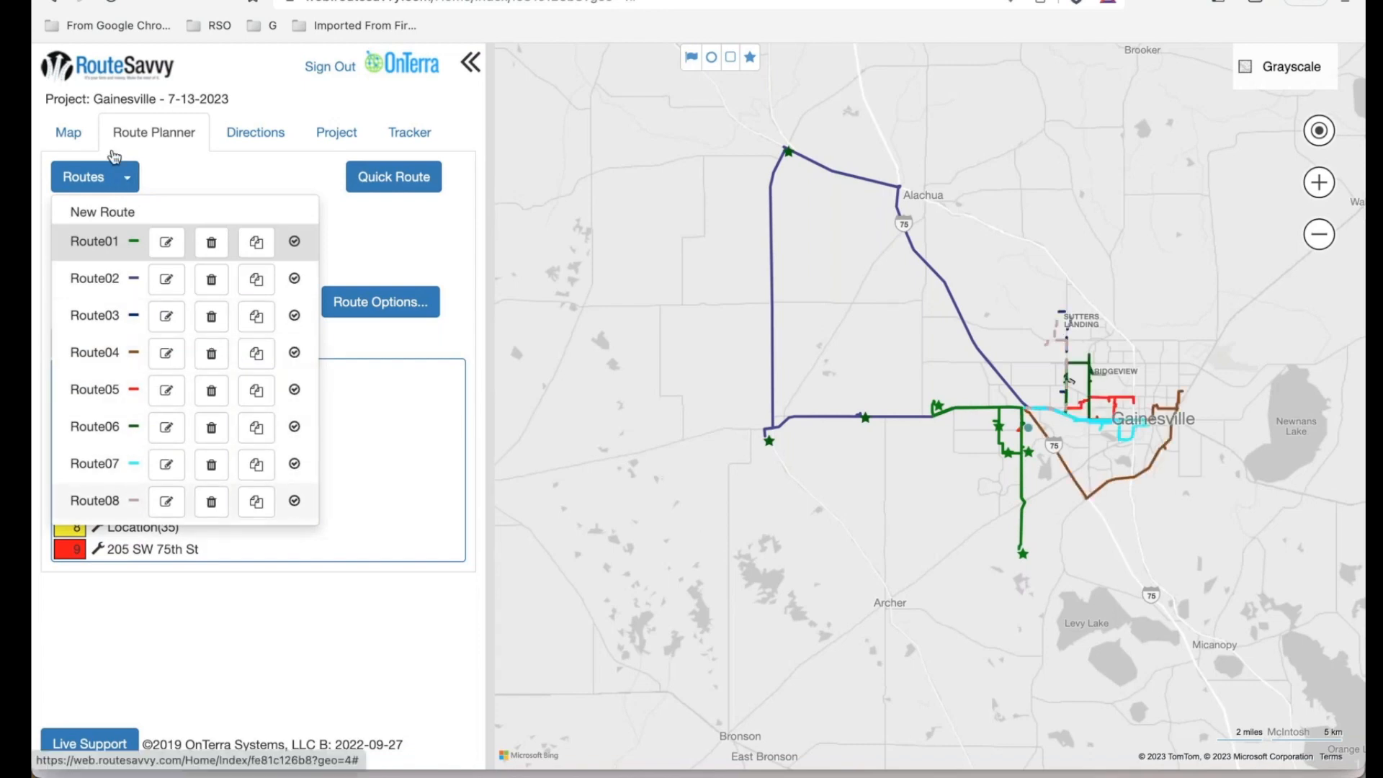
# Show the ExportInTownForTestingJuly2023 location folder on the map again
pyautogui.click(68, 131)
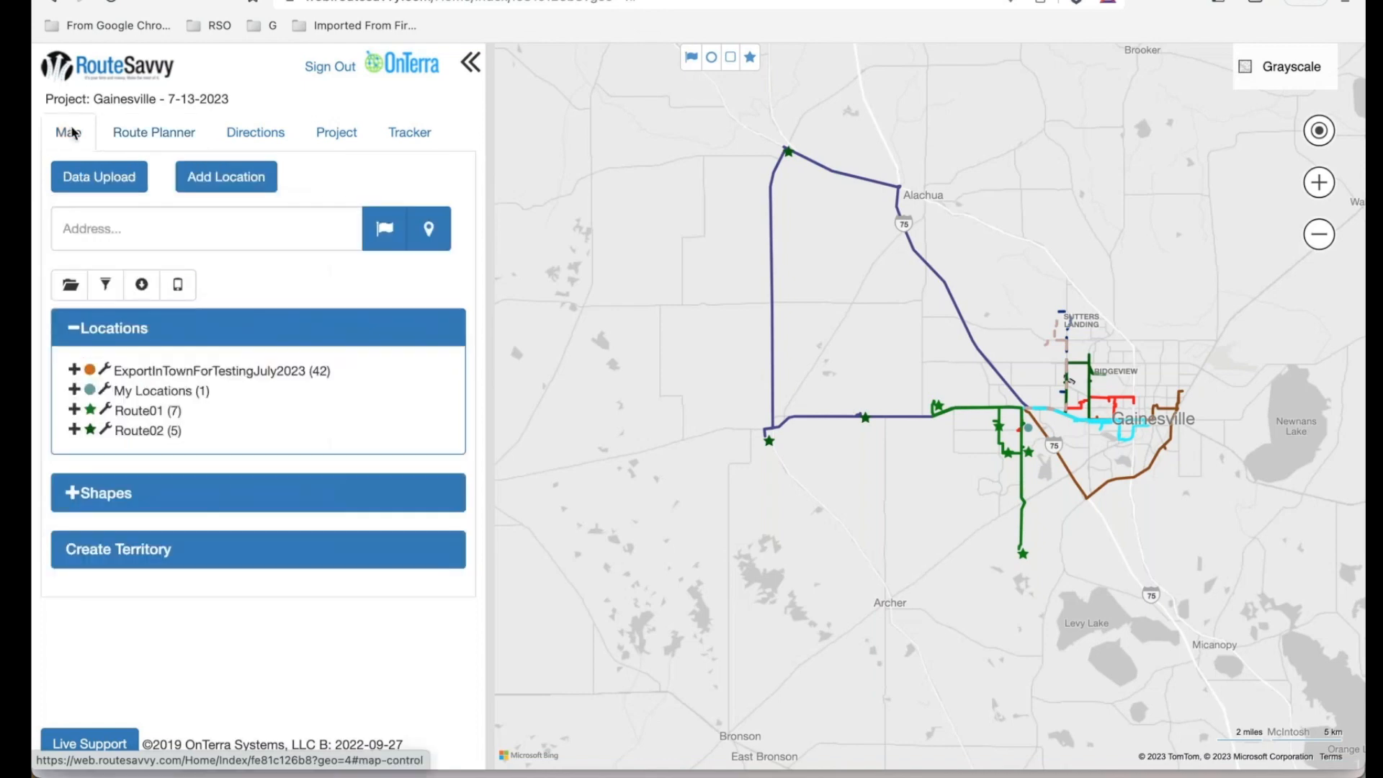
pyautogui.click(104, 370)
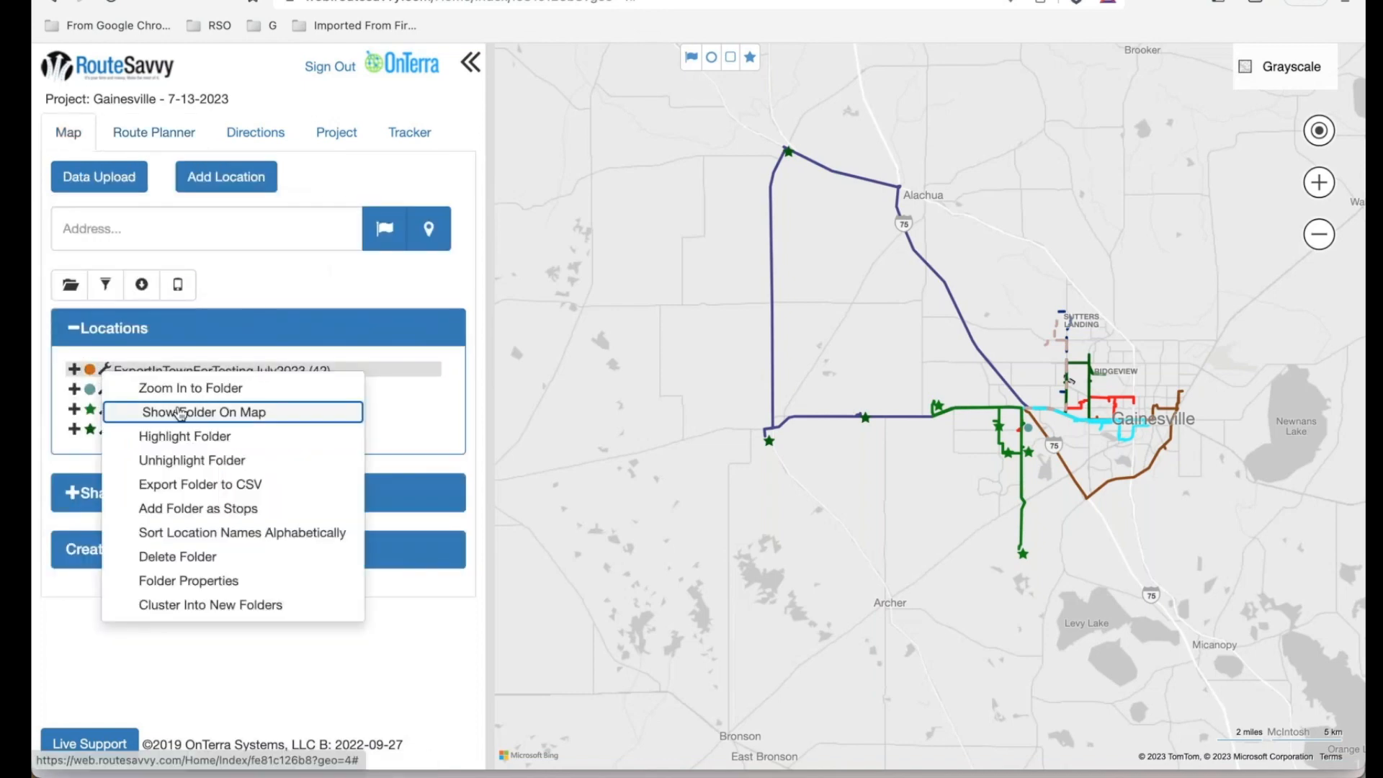
pyautogui.click(178, 410)
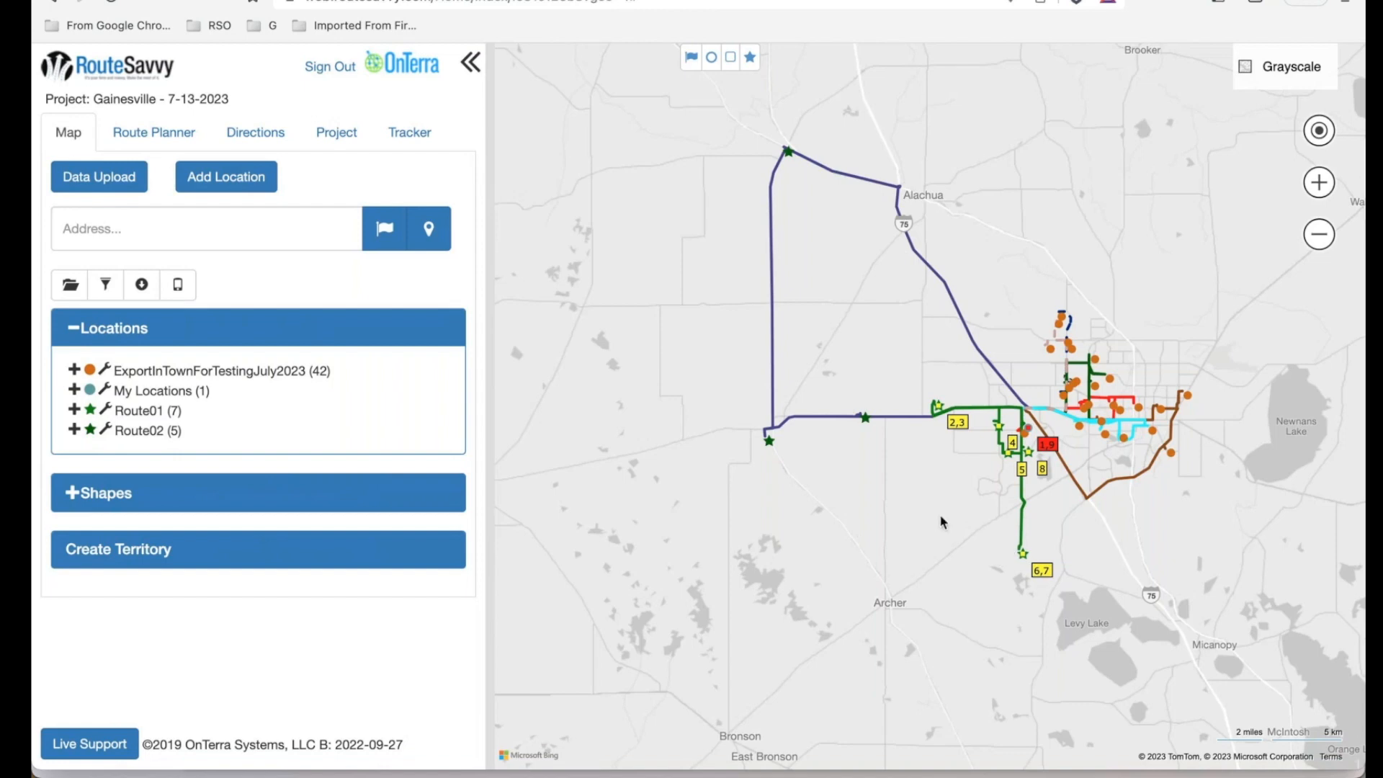
pyautogui.moveTo(581, 756)
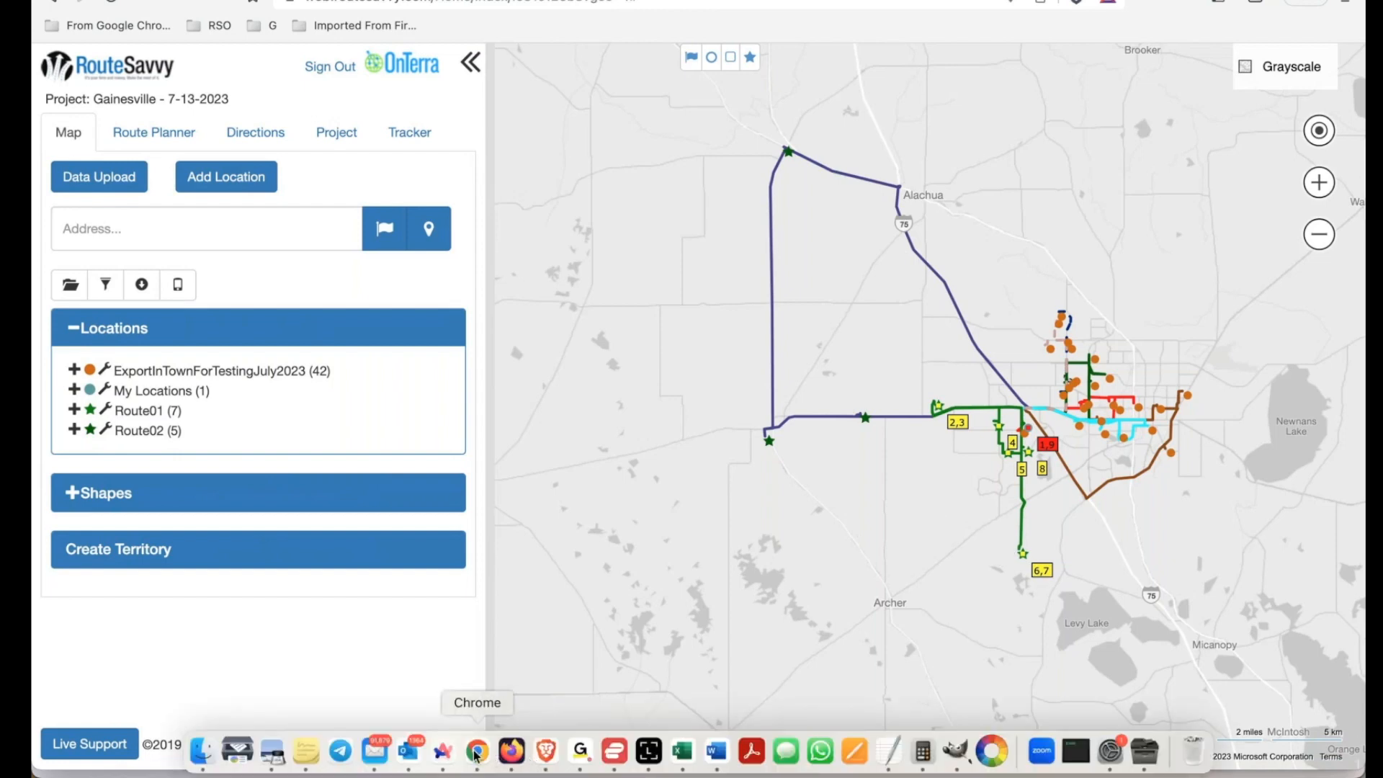